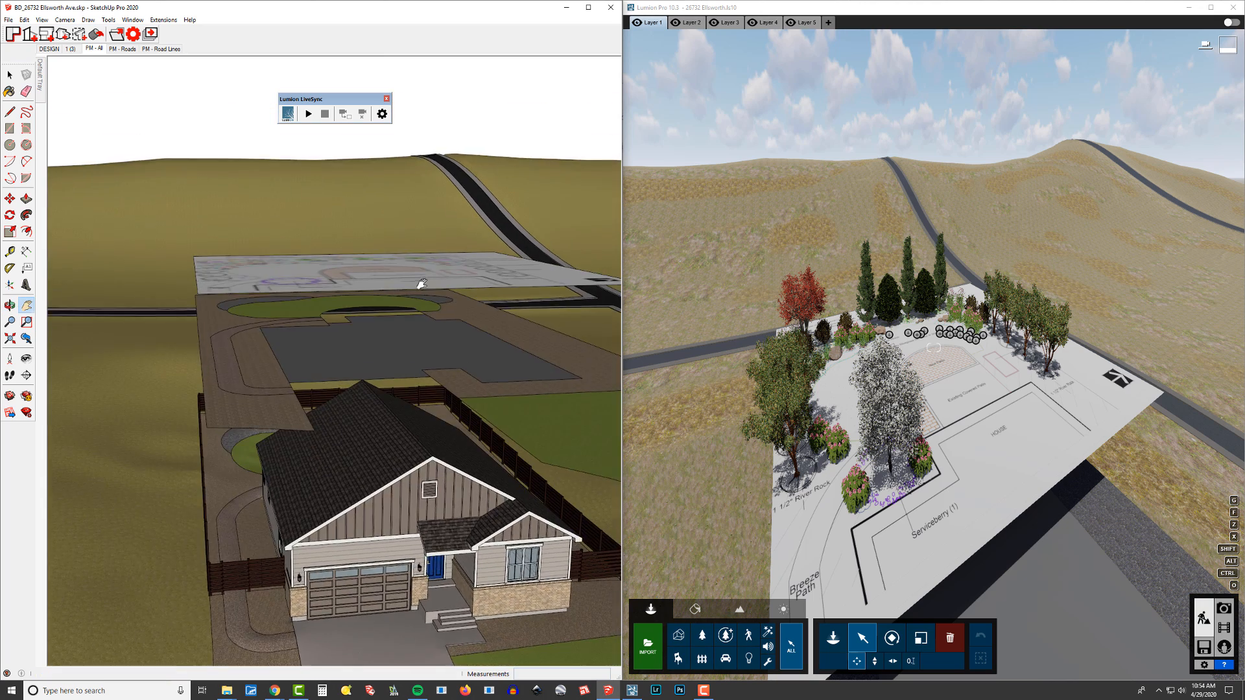
Step: Start LiveSync to link the SketchUp house and site model with the Lumion scene
scroll(422, 283, "down", 3)
middle_click_drag(325, 343, 345, 379, "shift")
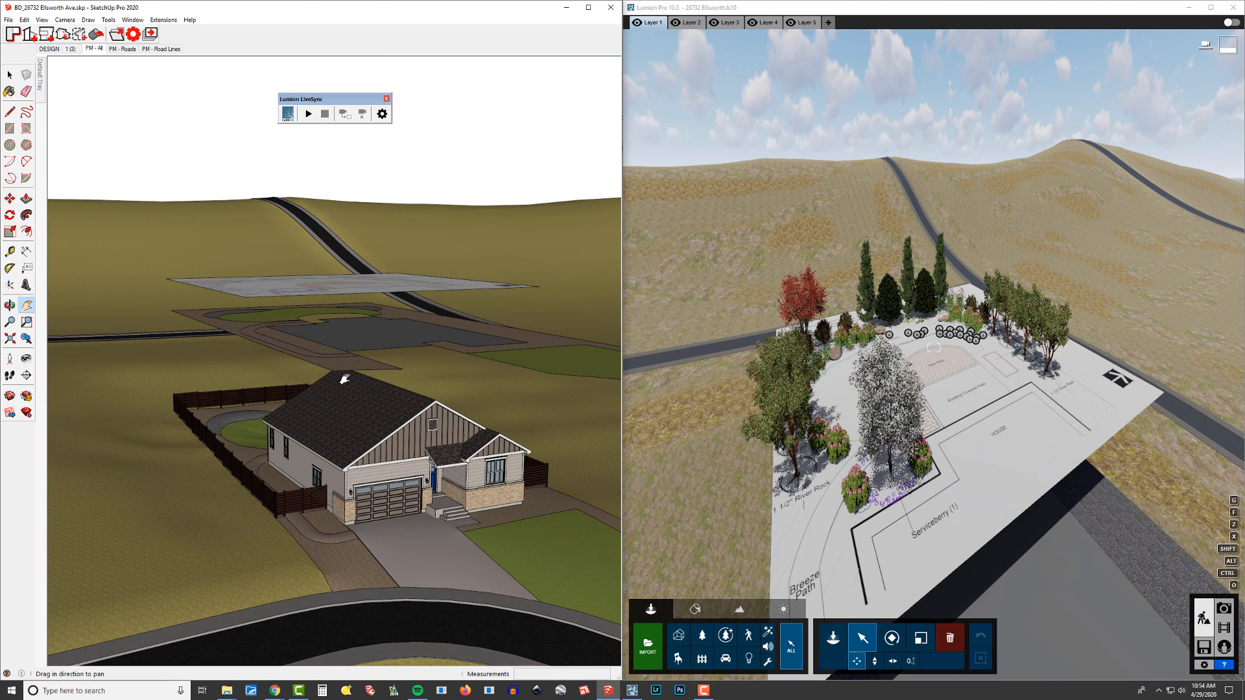
left_click(307, 113)
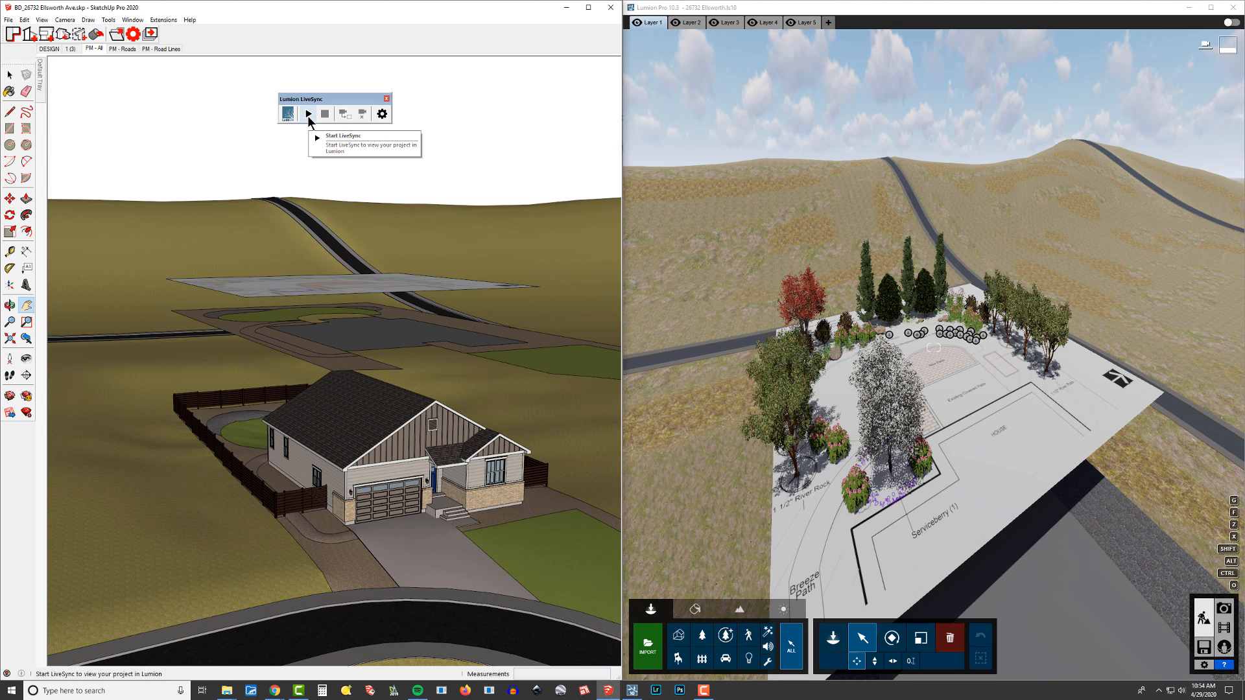
left_click(308, 115)
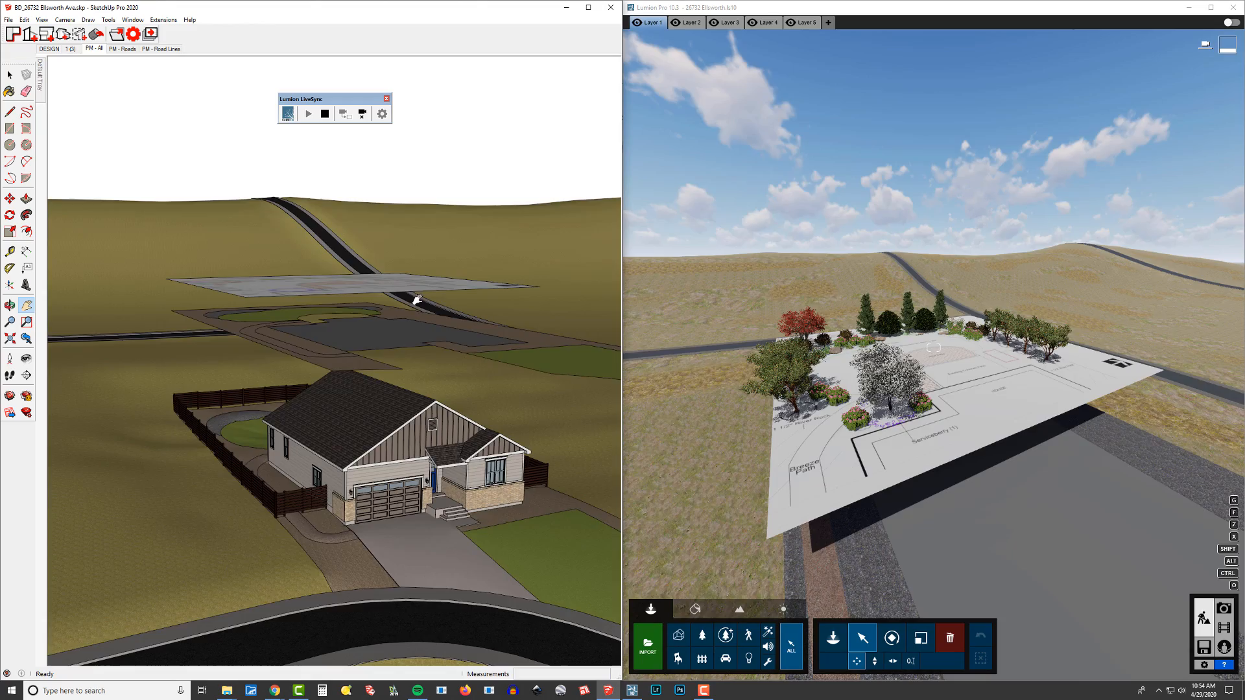
mouse_move(427, 378)
middle_mouse_down()
mouse_move(358, 394)
mouse_move(412, 454)
mouse_move(426, 408)
mouse_move(344, 324)
middle_mouse_up()
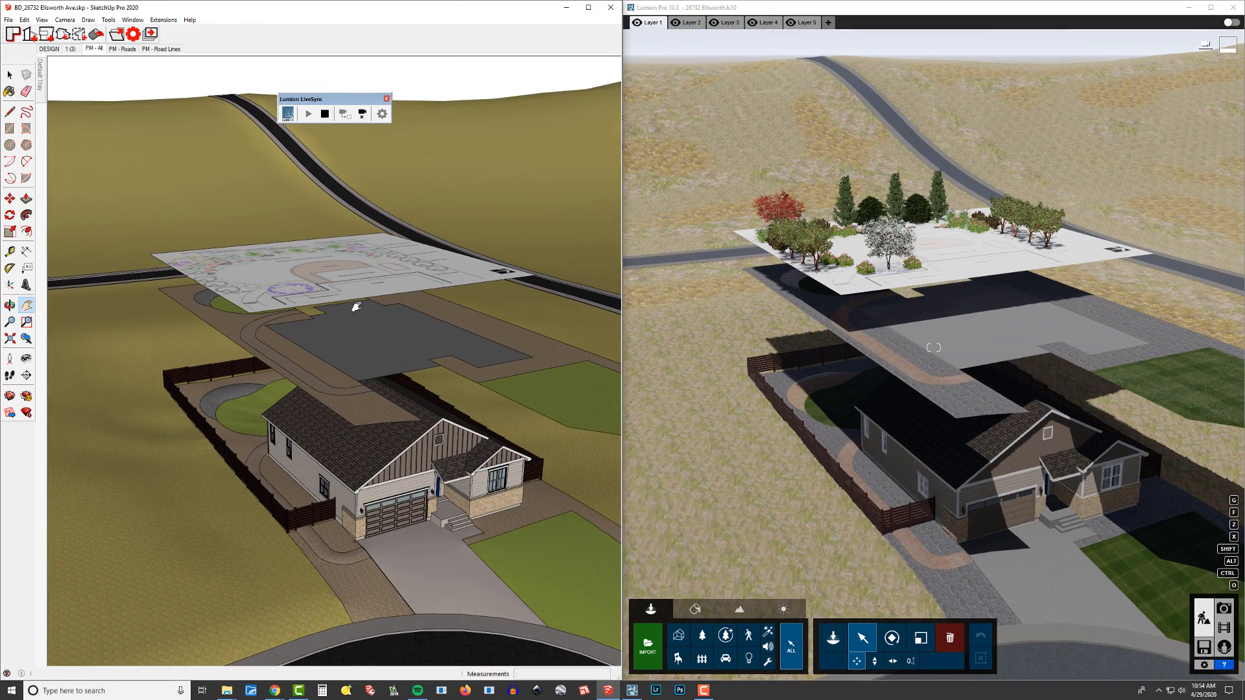
Step: Hide the floating landscape plan sheet by turning off the visibility of its CONDOC_Always Off tag
scroll(291, 277, "up", 2)
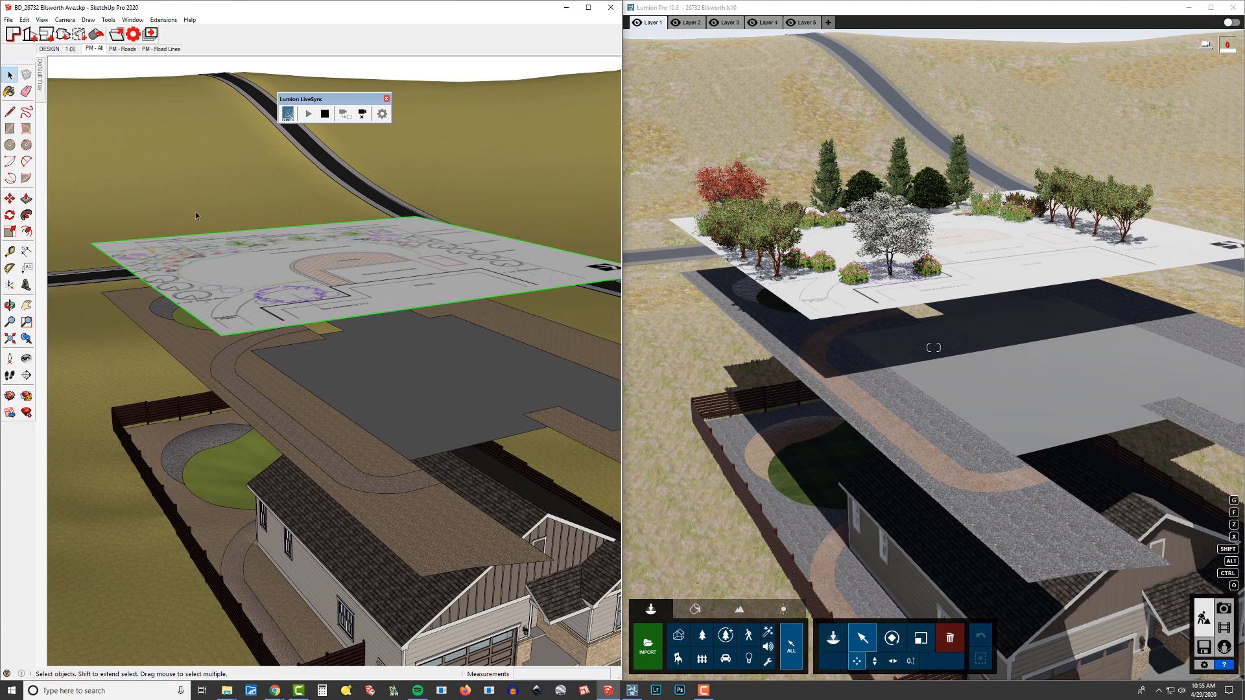
mouse_move(41, 77)
left_click(89, 71)
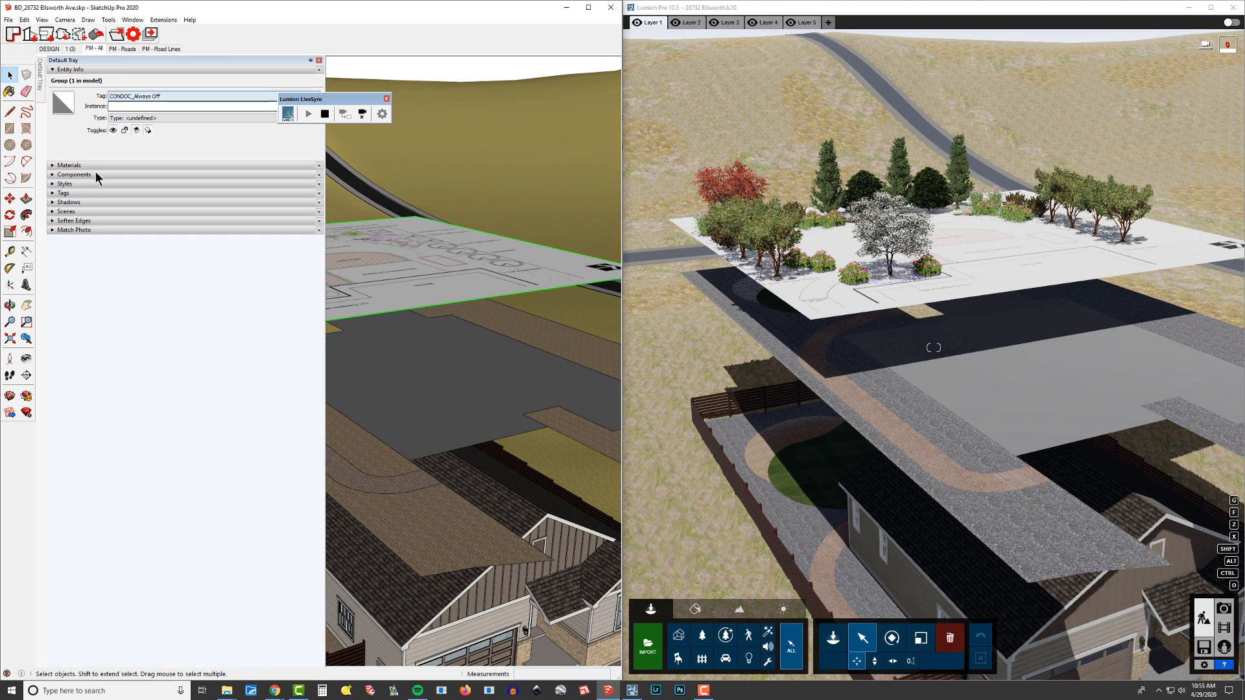
left_click(72, 192)
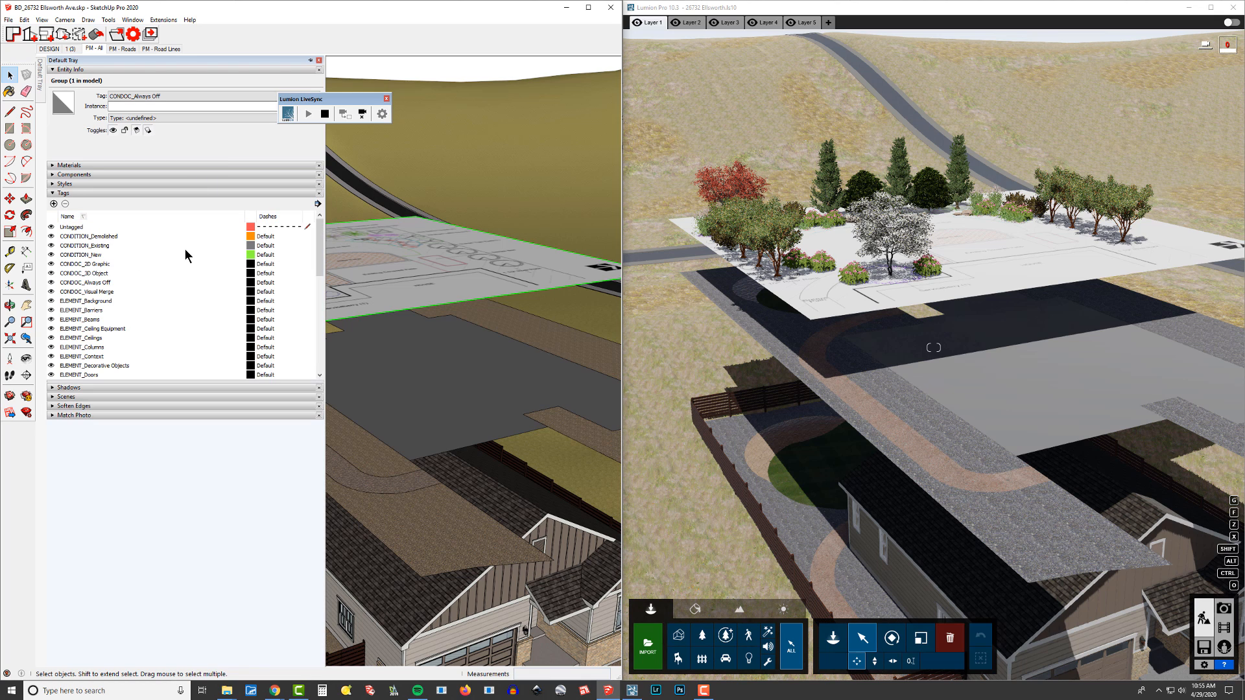
scroll(161, 266, "down", 5)
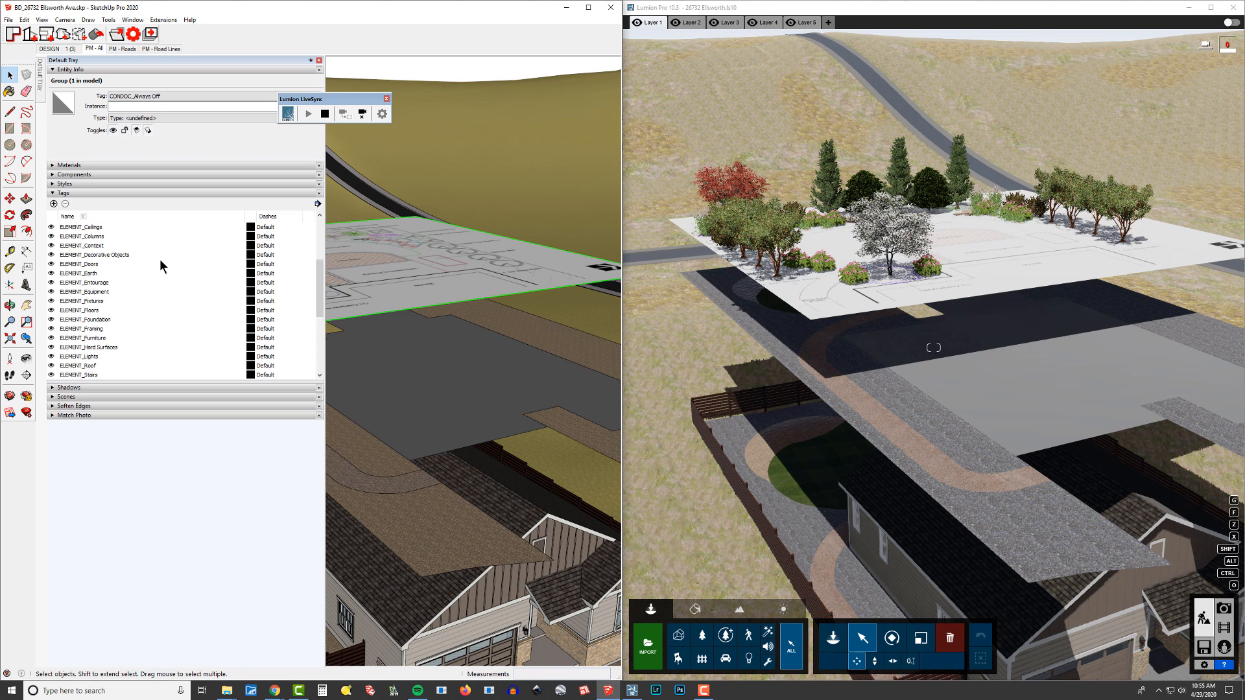
scroll(161, 284, "up", 5)
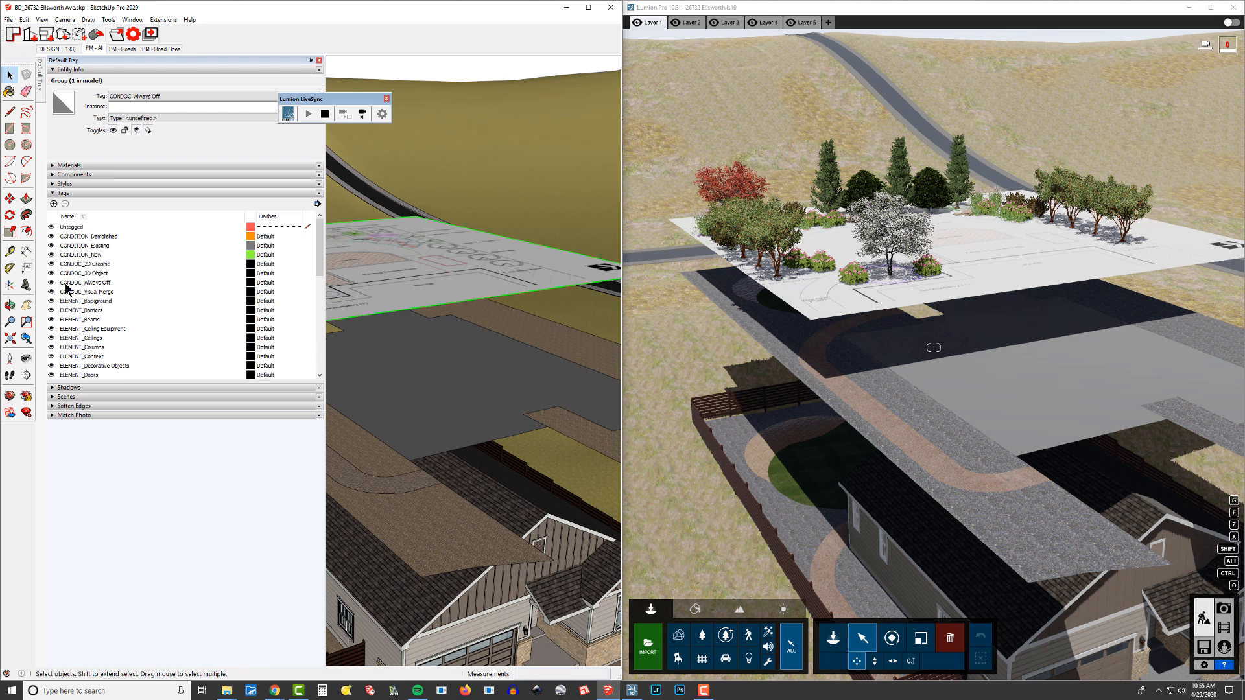
left_click(51, 282)
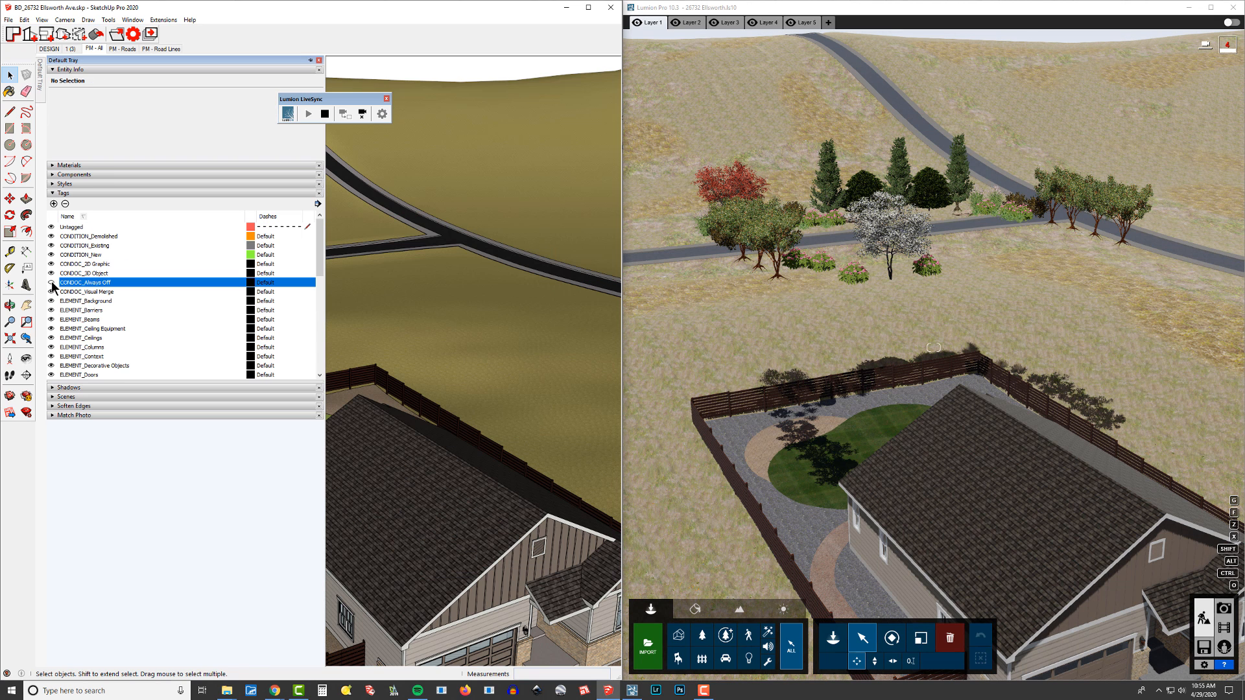
Step: Delete the house from the SketchUp model so the whole fenced backyard is exposed
mouse_move(470, 441)
middle_mouse_down()
mouse_move(506, 400)
mouse_move(449, 357)
mouse_move(156, 397)
mouse_move(454, 431)
middle_mouse_up()
scroll(428, 415, "up", 3)
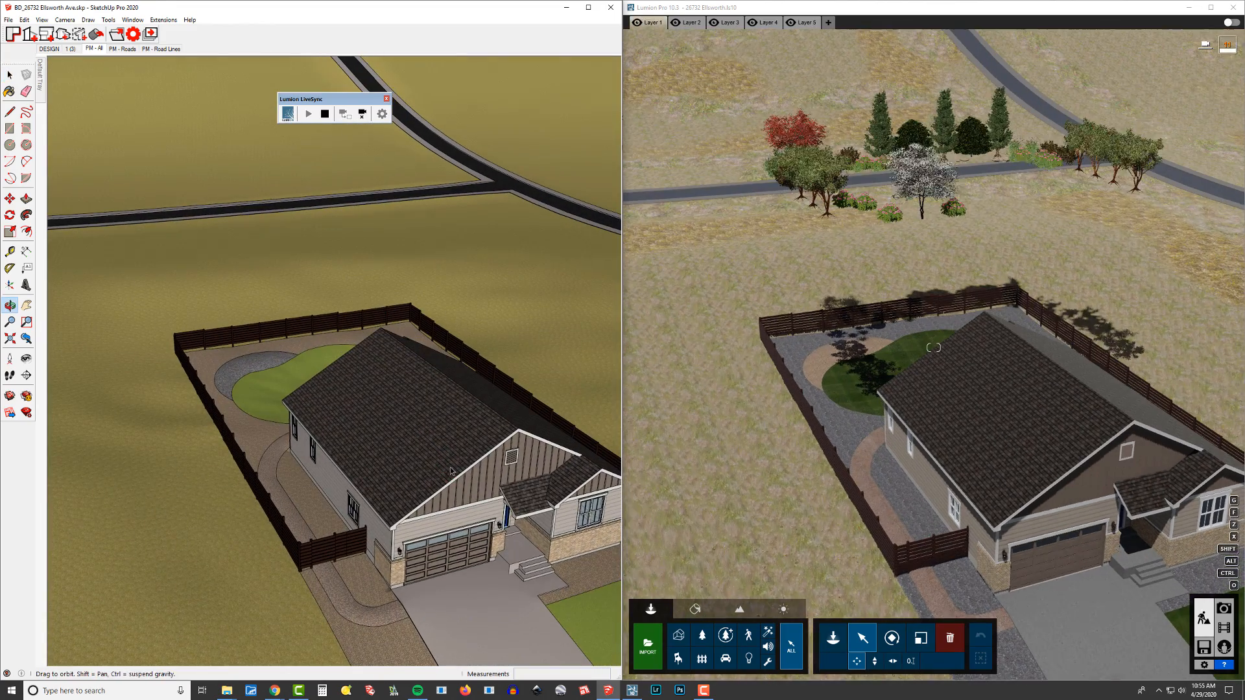
left_click(476, 452)
key("Delete")
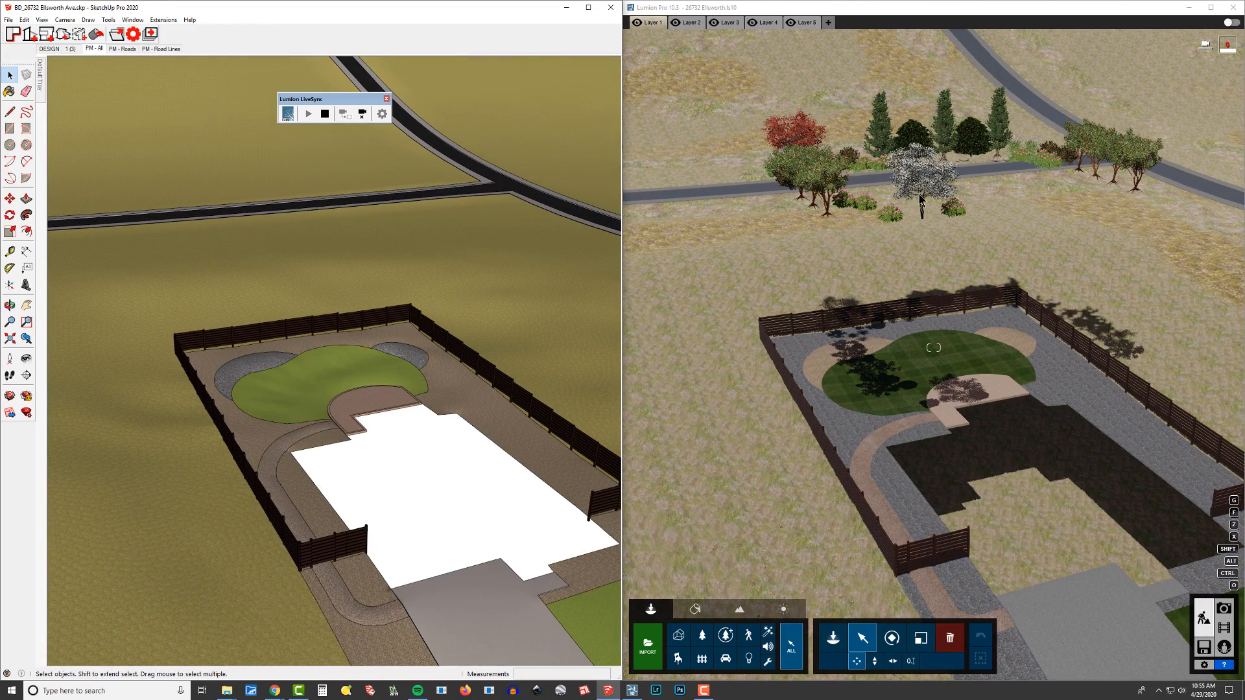
Step: Switch to Lumion, maximise its window and frame the floating plants together with the fenced backyard
left_click(1103, 68)
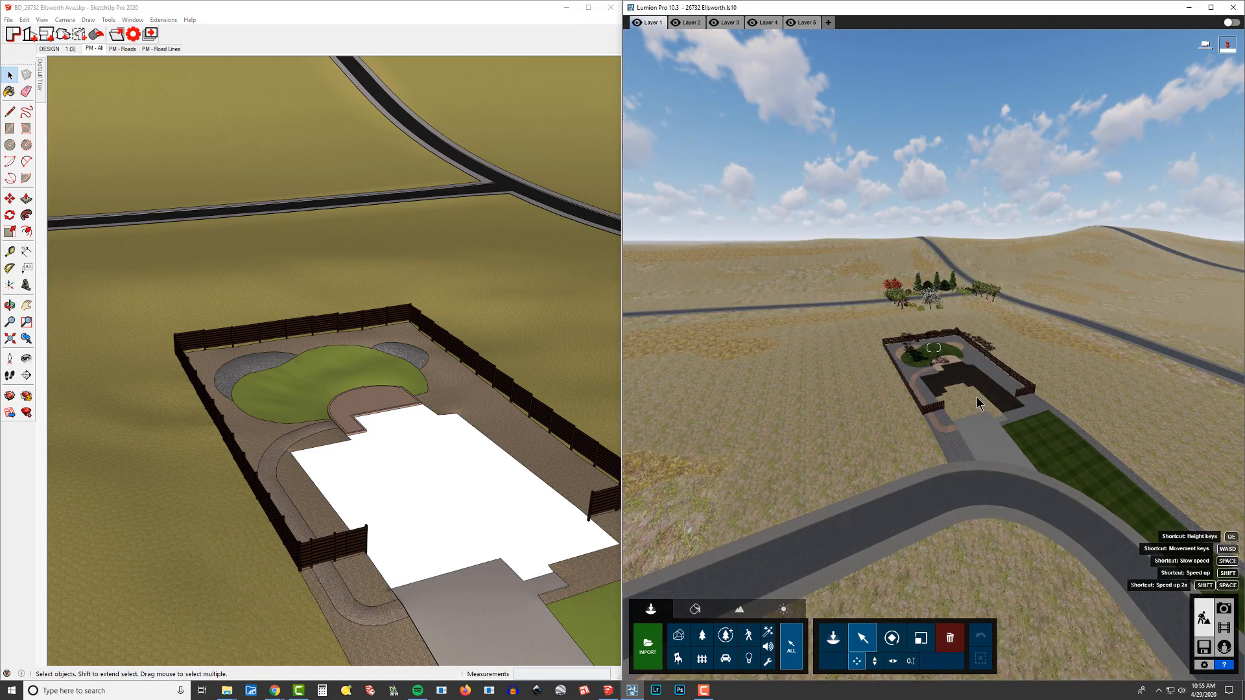
right_click_drag(1103, 68, 1111, 68)
left_click(1211, 8)
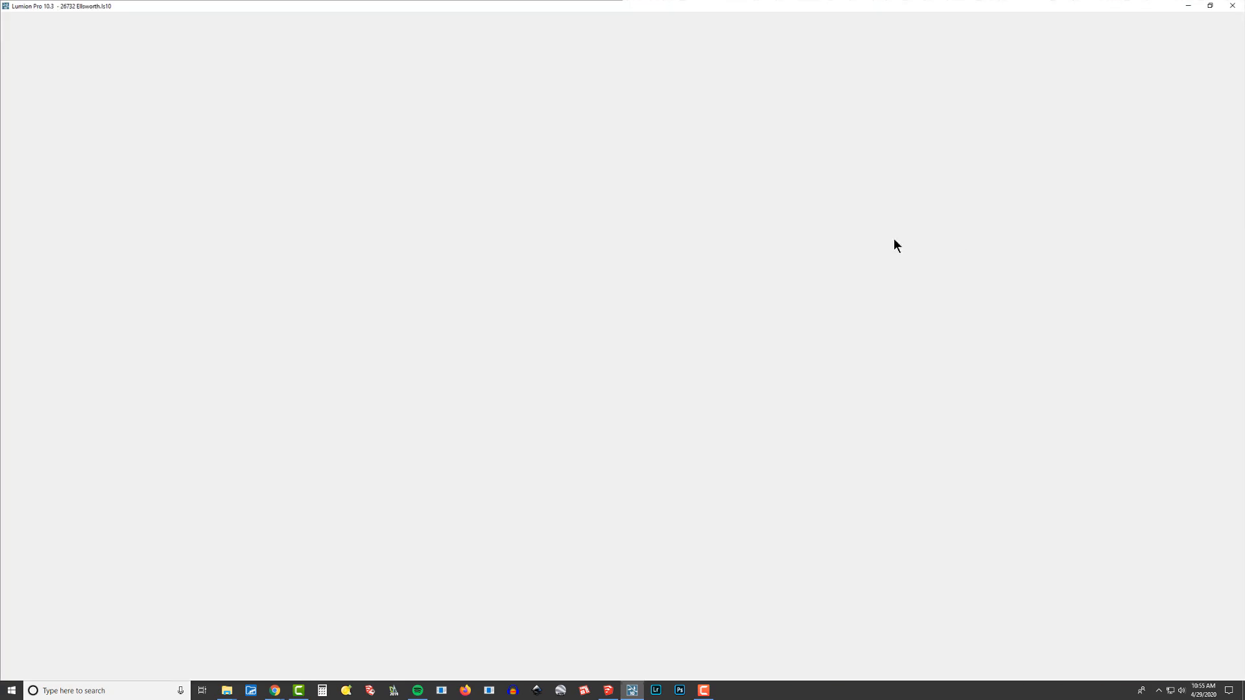
key("w")
right_click_drag(623, 346, 648, 246)
key("s")
key("s")
mouse_move(623, 345)
right_mouse_down()
mouse_move(636, 330)
mouse_move(595, 329)
mouse_move(611, 341)
mouse_move(612, 326)
right_mouse_up()
key("d")
key("r")
key("e")
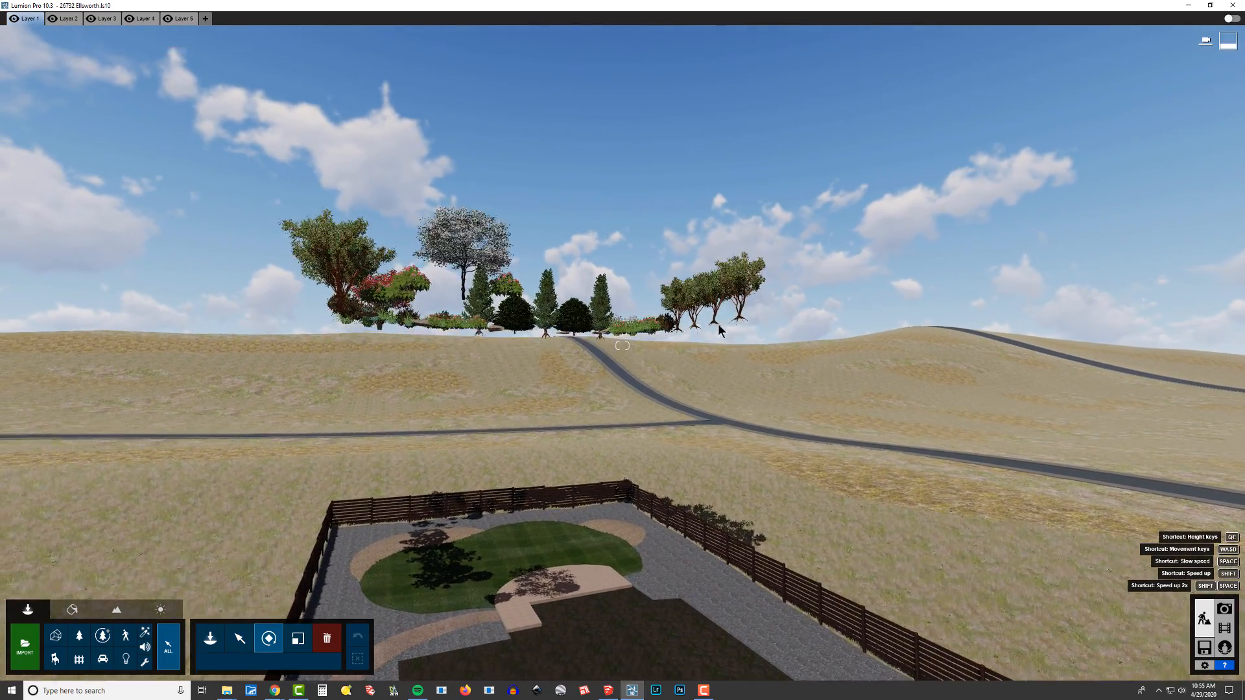
Step: Box-select all the floating plants and rocks with the Nature category active, and clear the selection
left_click(239, 638)
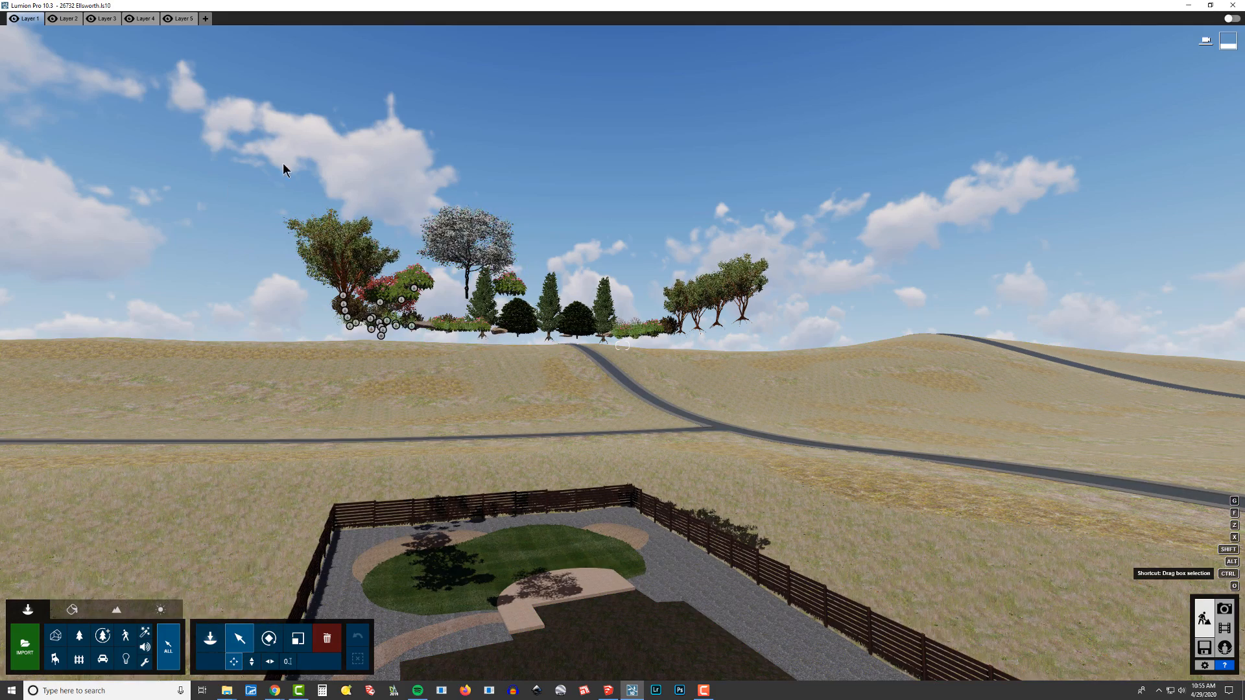
left_click_drag(239, 132, 877, 371, "ctrl")
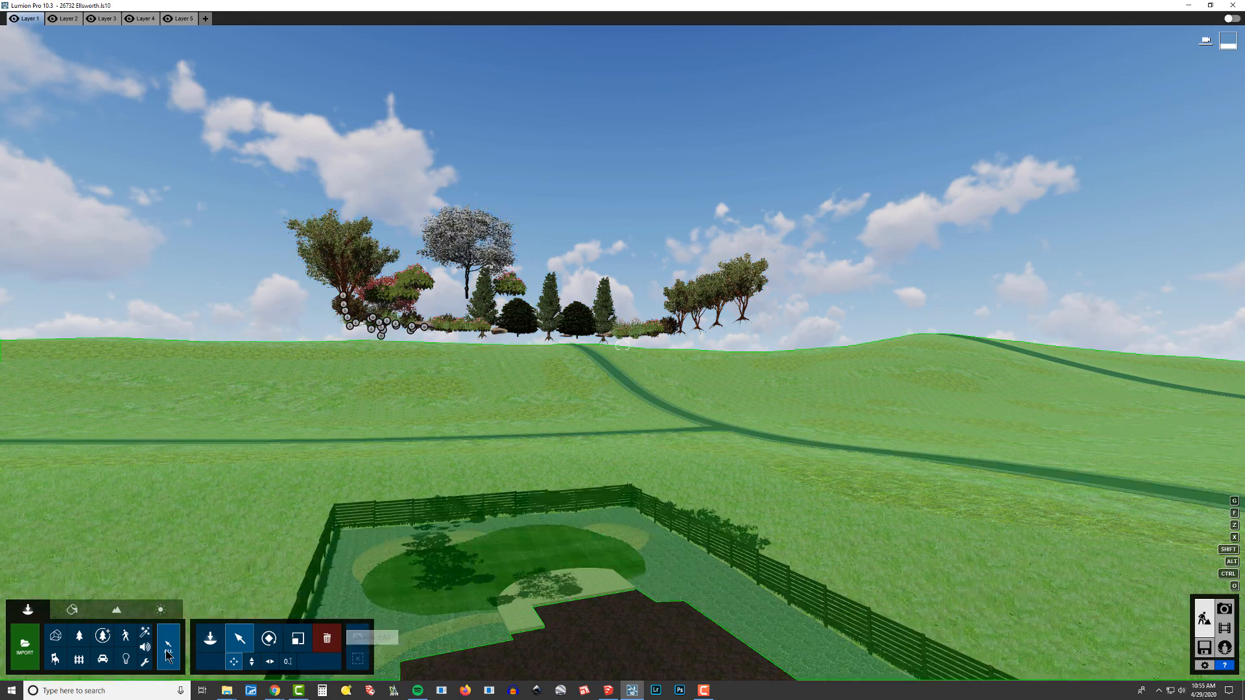
left_click(80, 638)
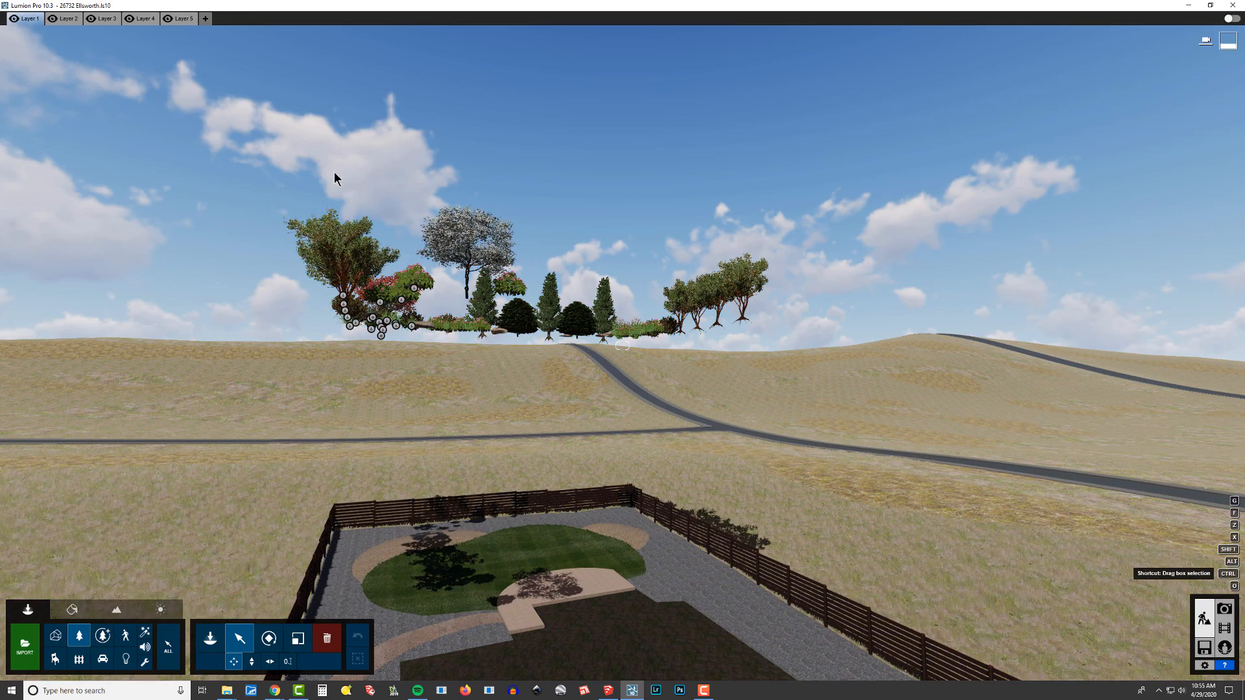
left_click_drag(207, 106, 908, 390, "ctrl")
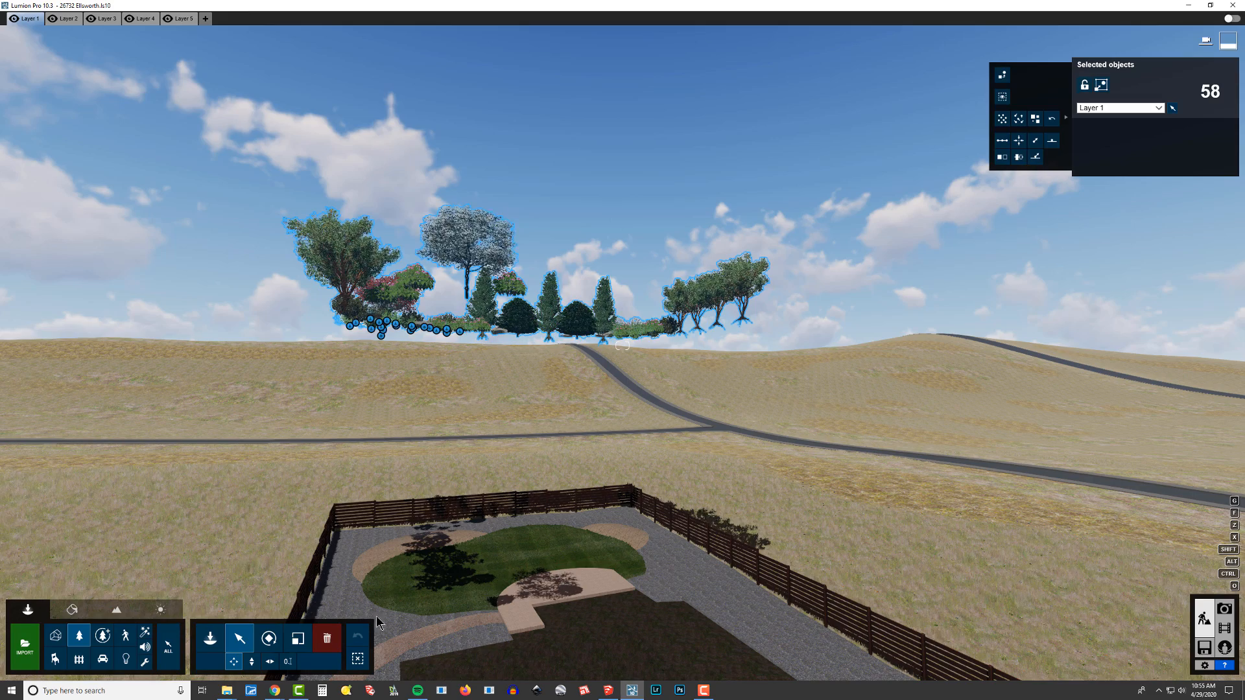
left_click(353, 667)
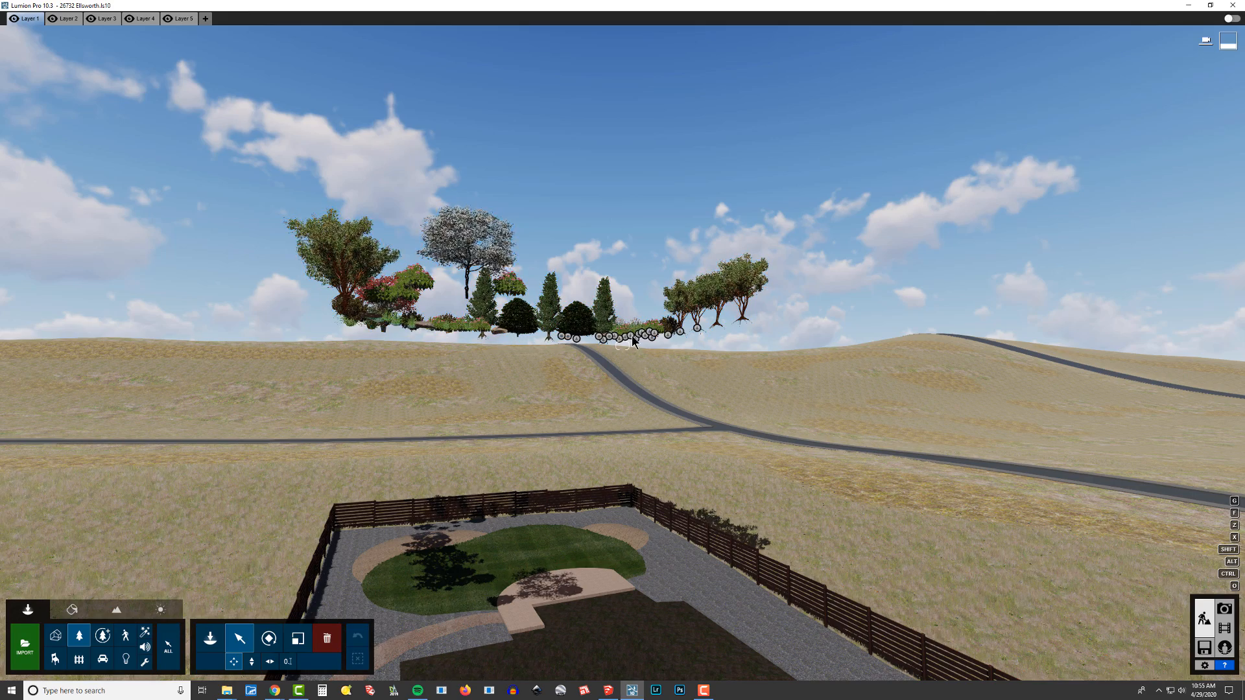
Step: Lower all objects in the Texas Sotol's category into the fenced backyard and place them on the landscape
left_click(630, 335)
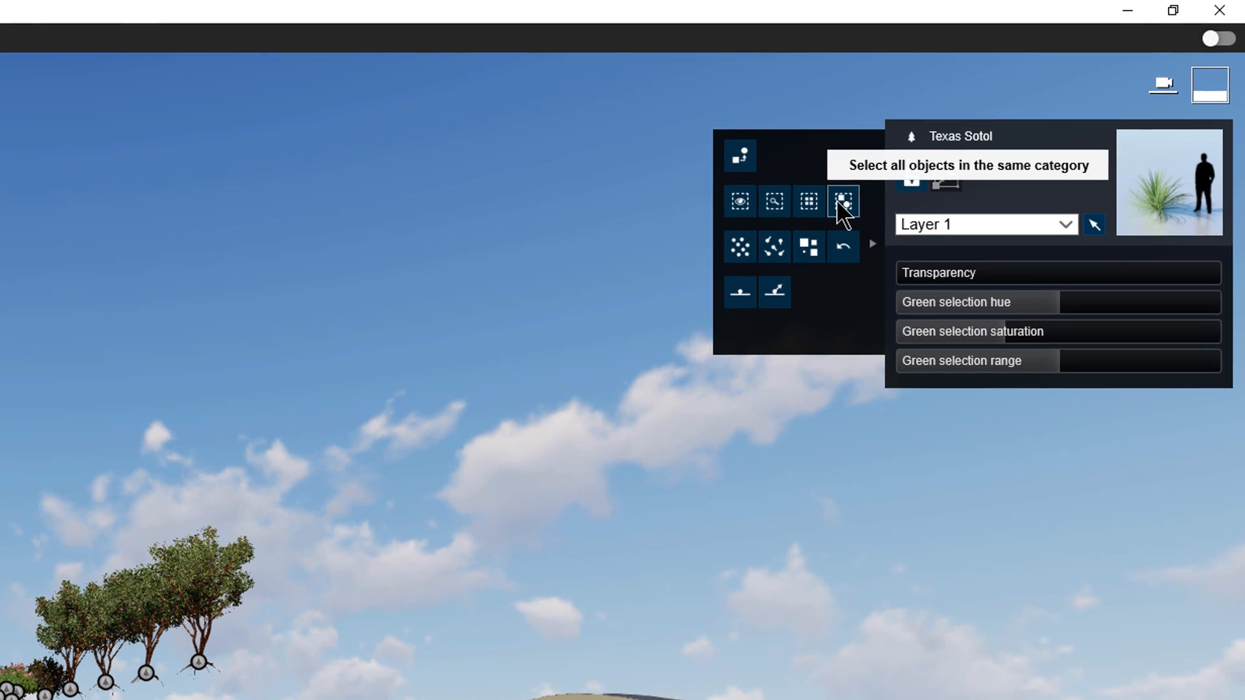
left_click(841, 204)
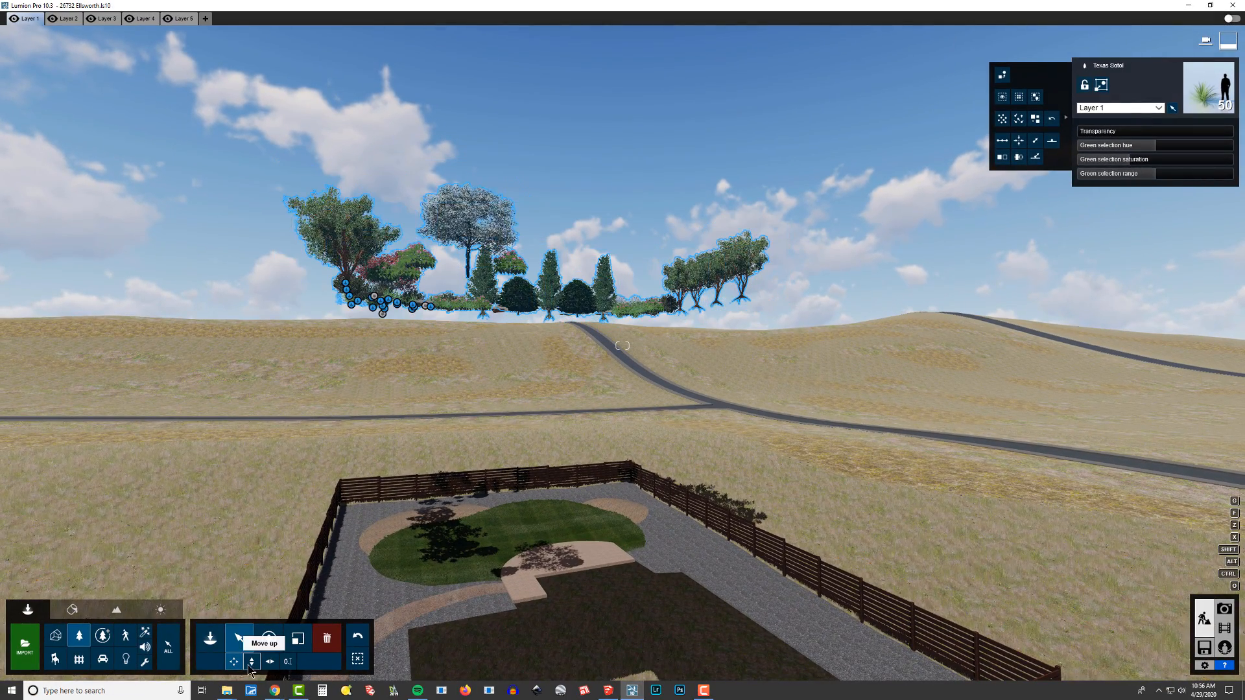
left_click(251, 661)
left_click_drag(484, 314, 492, 613)
left_click_drag(512, 699, 522, 649)
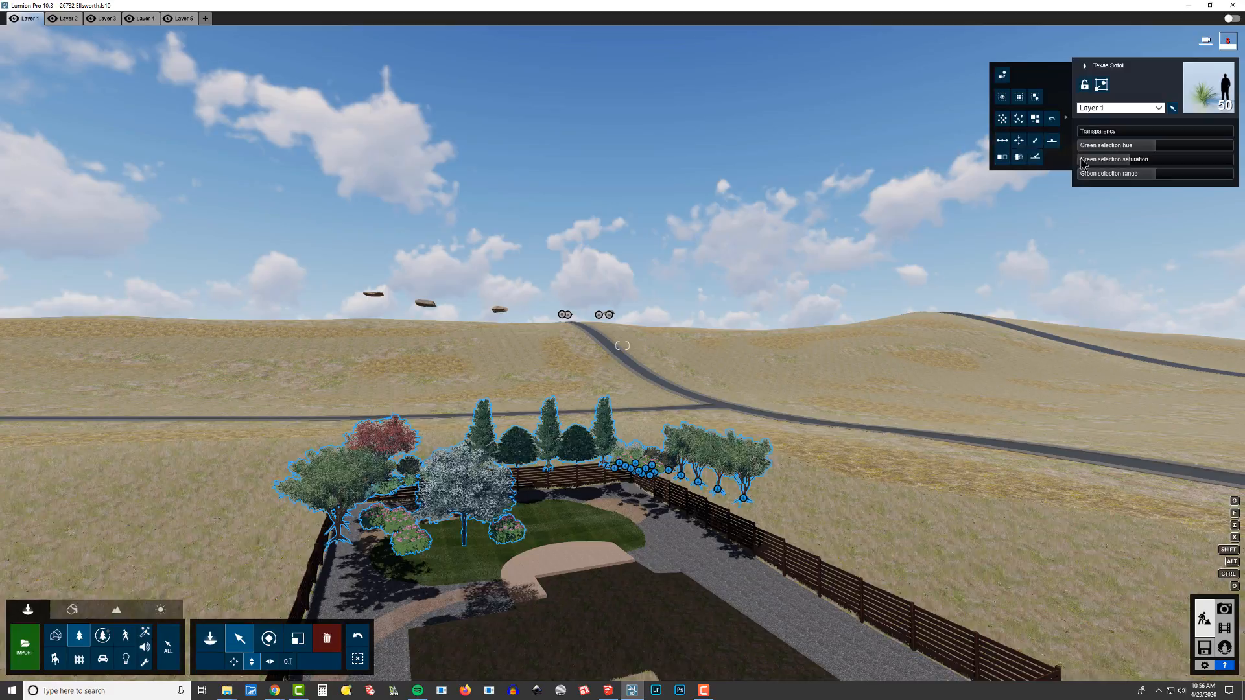
left_click(1052, 142)
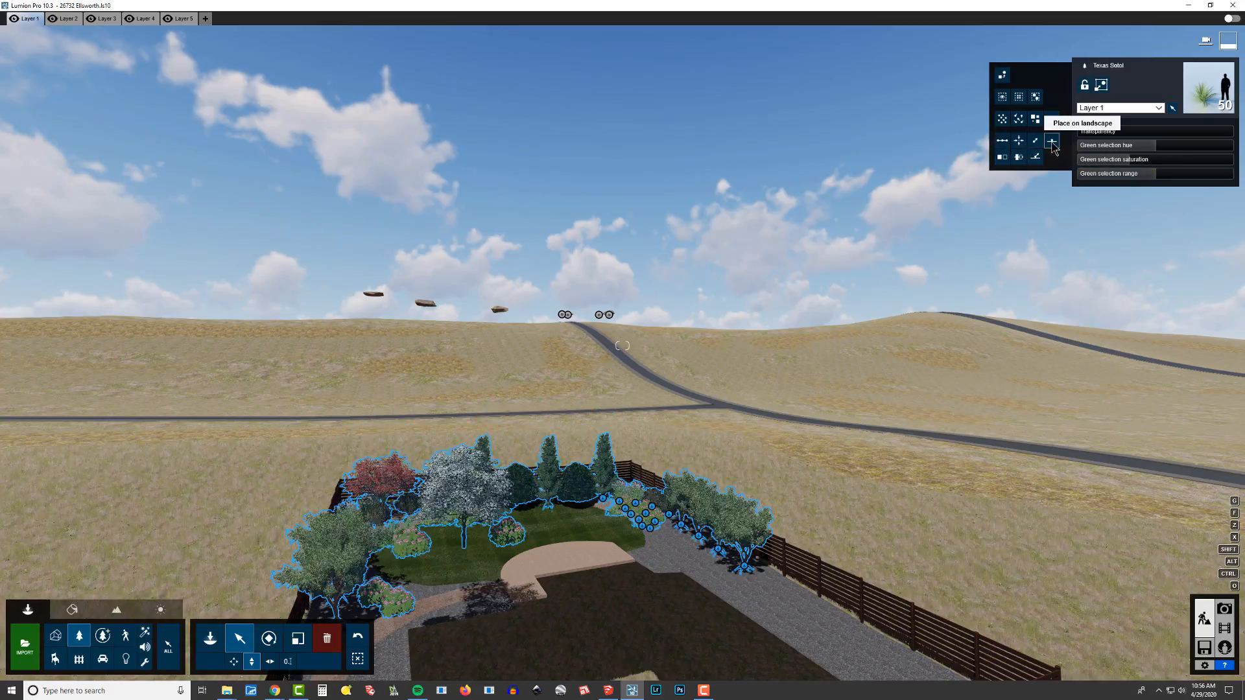
Step: Inspect how the placed trees, shrubs and grasses sit on the ground along the backyard fence and lawn edge
right_click_drag(921, 246, 798, 320)
key("w")
key("w")
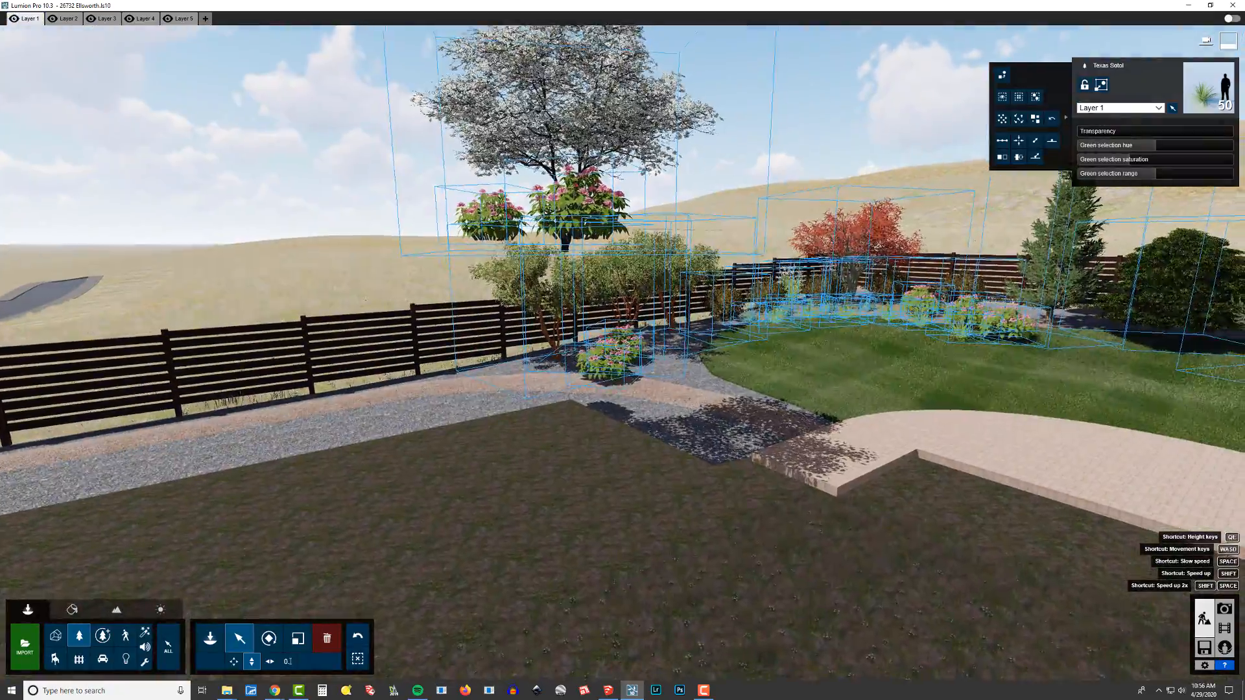
key("q")
right_click_drag(622, 347, 504, 321)
key("d")
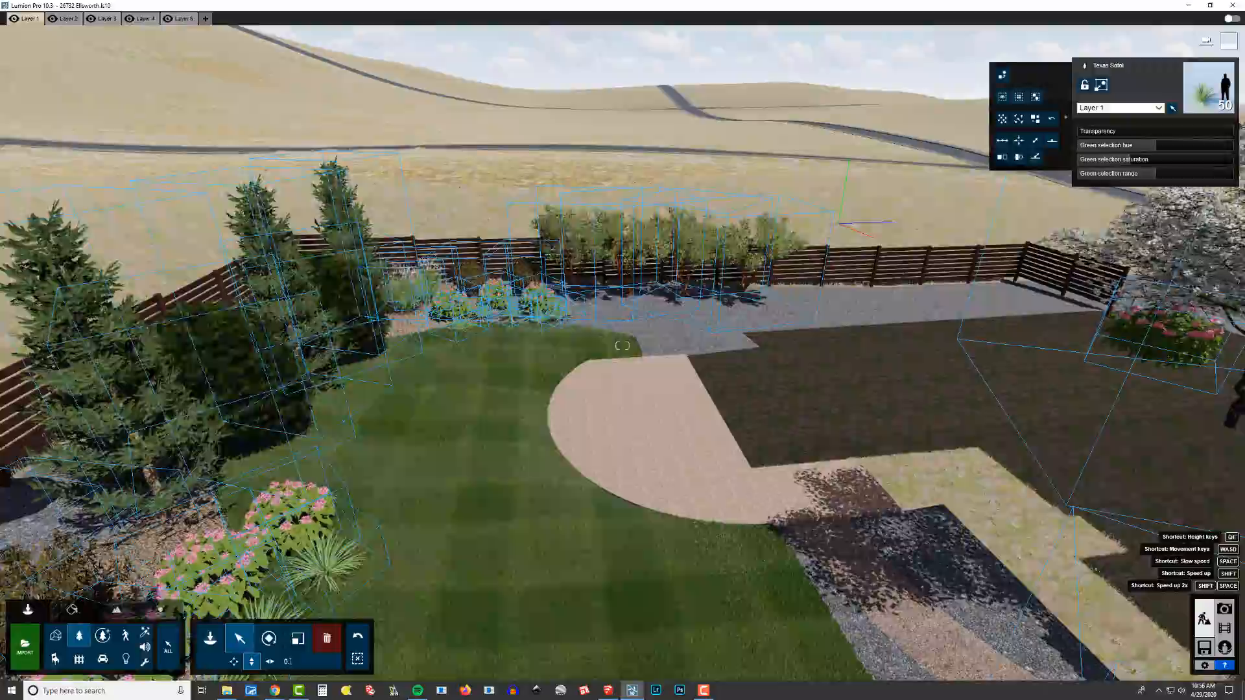
key("w")
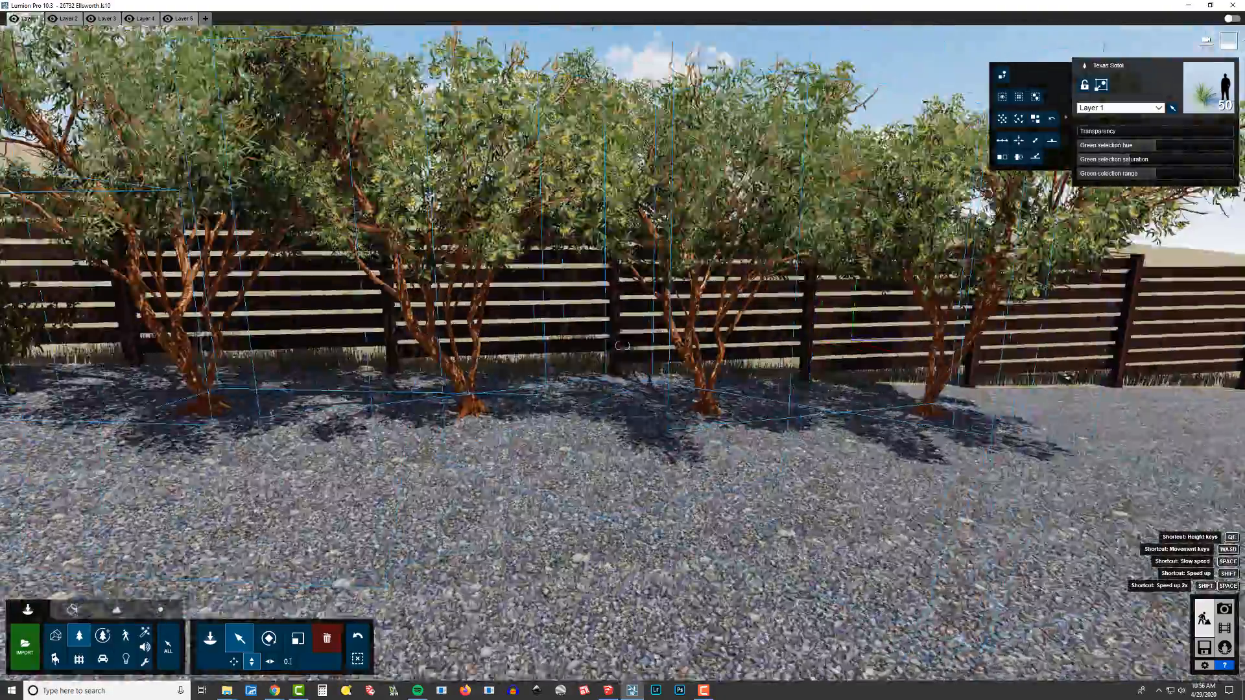
right_click_drag(622, 346, 531, 538)
key("q")
key("w")
key("w")
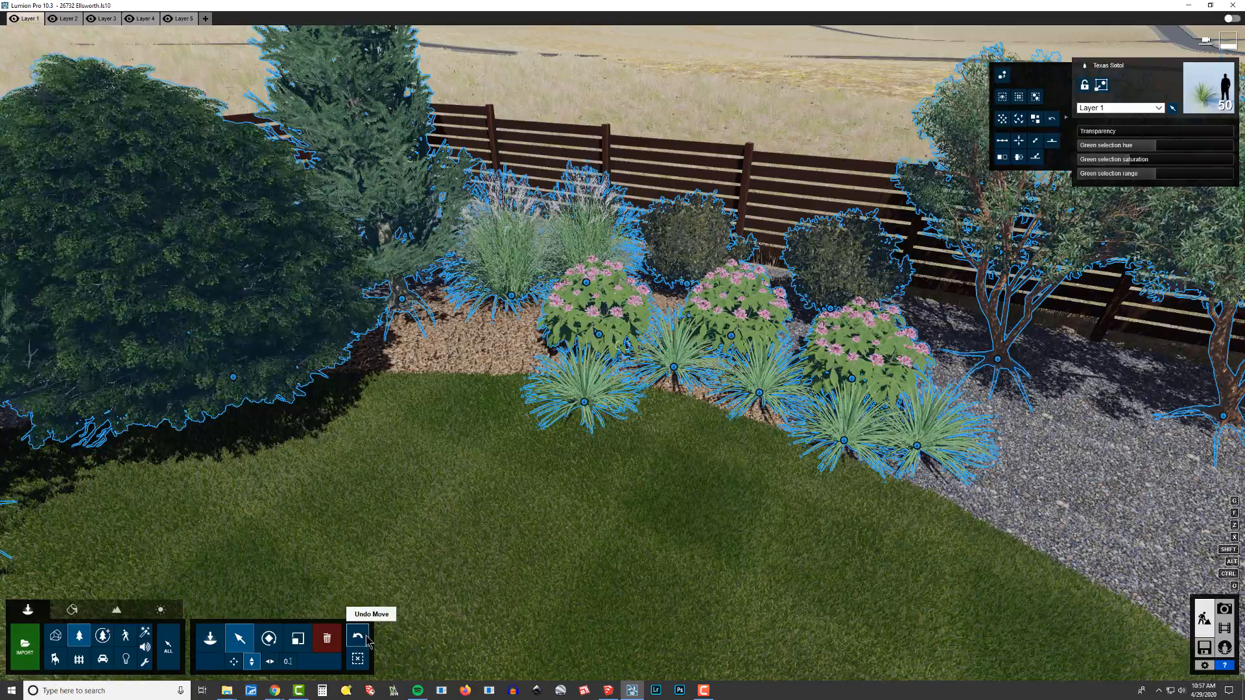
Step: Undo the last move of the selected plants
left_click(359, 638)
right_click_drag(445, 556, 447, 266)
key("s")
key("s")
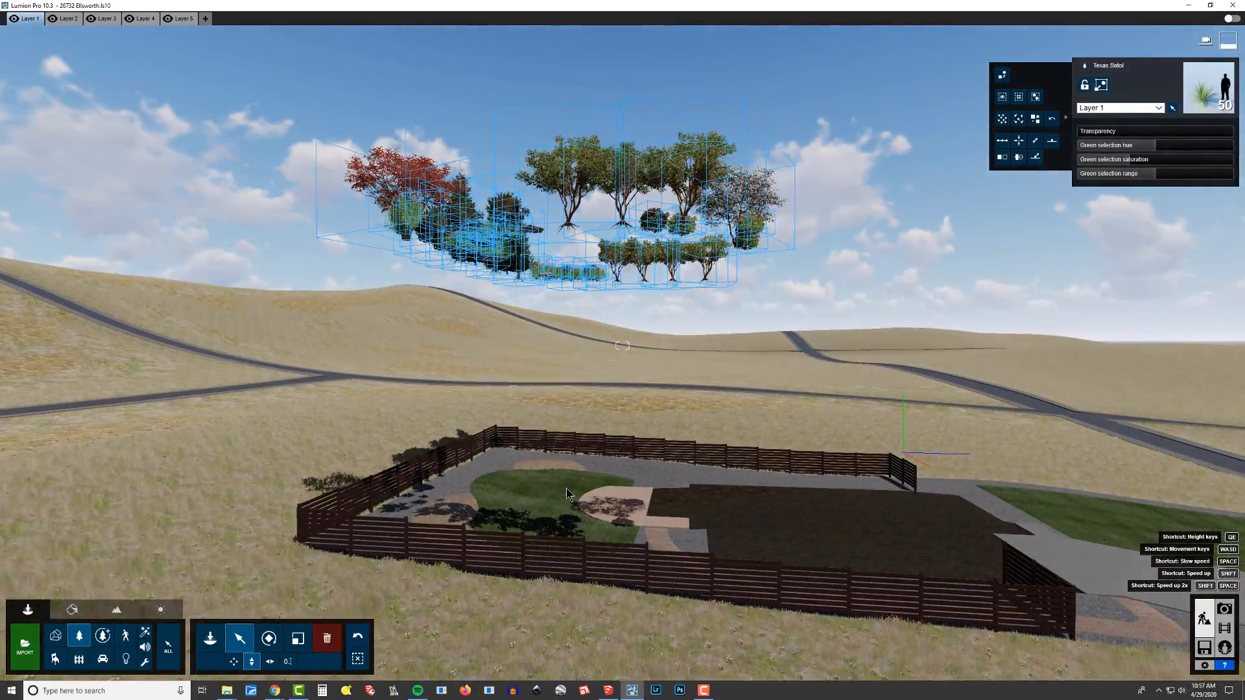
Step: Box-select all floating plants and rocks and lower them into the backyard, conforming them to the landscape
left_click(478, 181, "ctrl")
left_click_drag(254, 57, 969, 314, "ctrl")
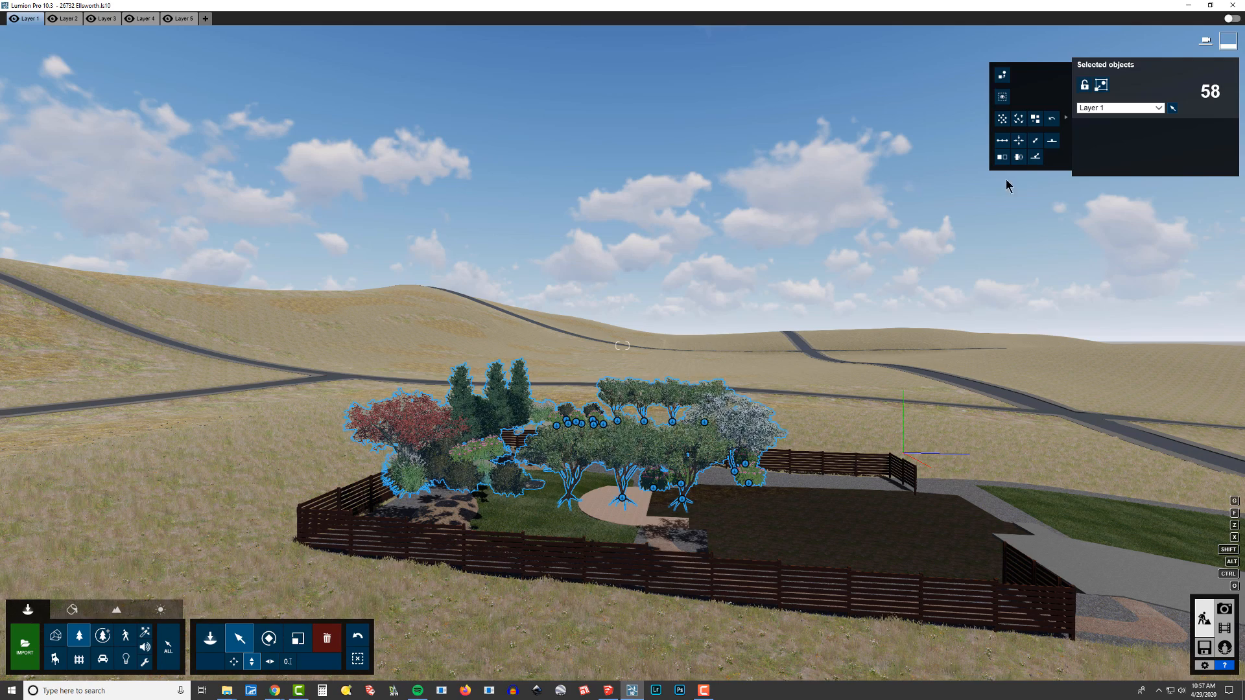
left_click(1035, 158)
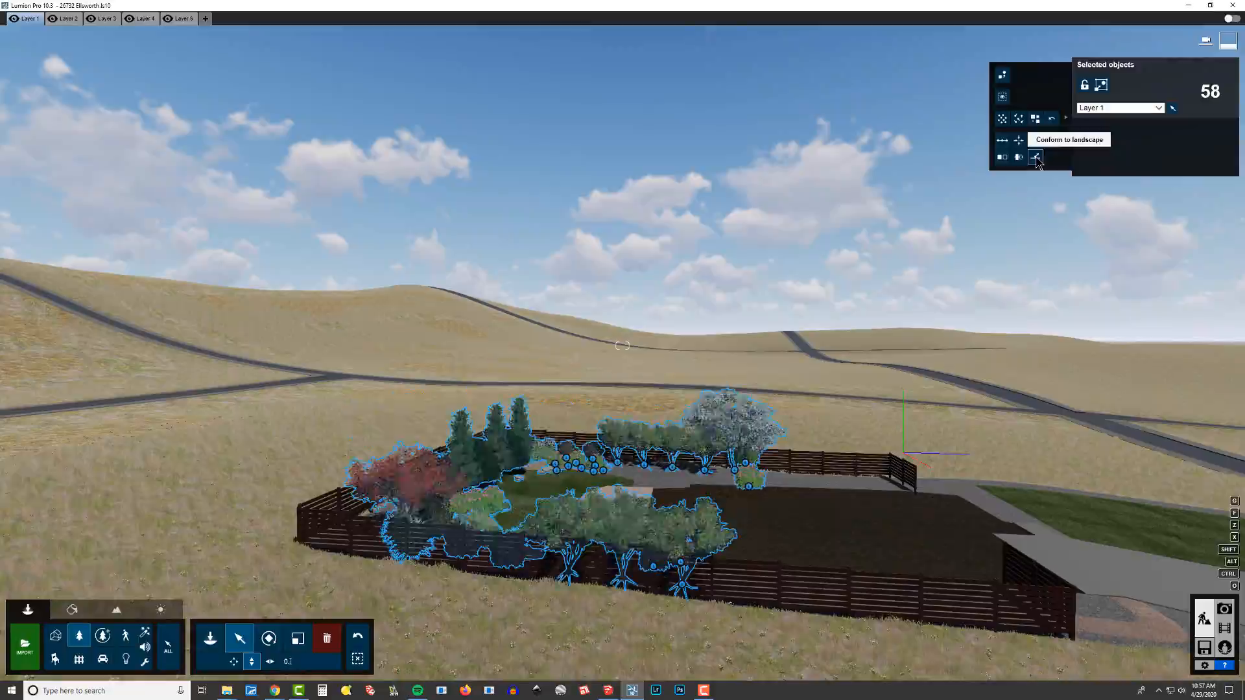
Step: Examine the positions of the plants and rocks in the backyard beds from close up and overhead
right_click_drag(863, 237, 756, 338)
key("w")
key("w")
key("q")
key("s")
key("d")
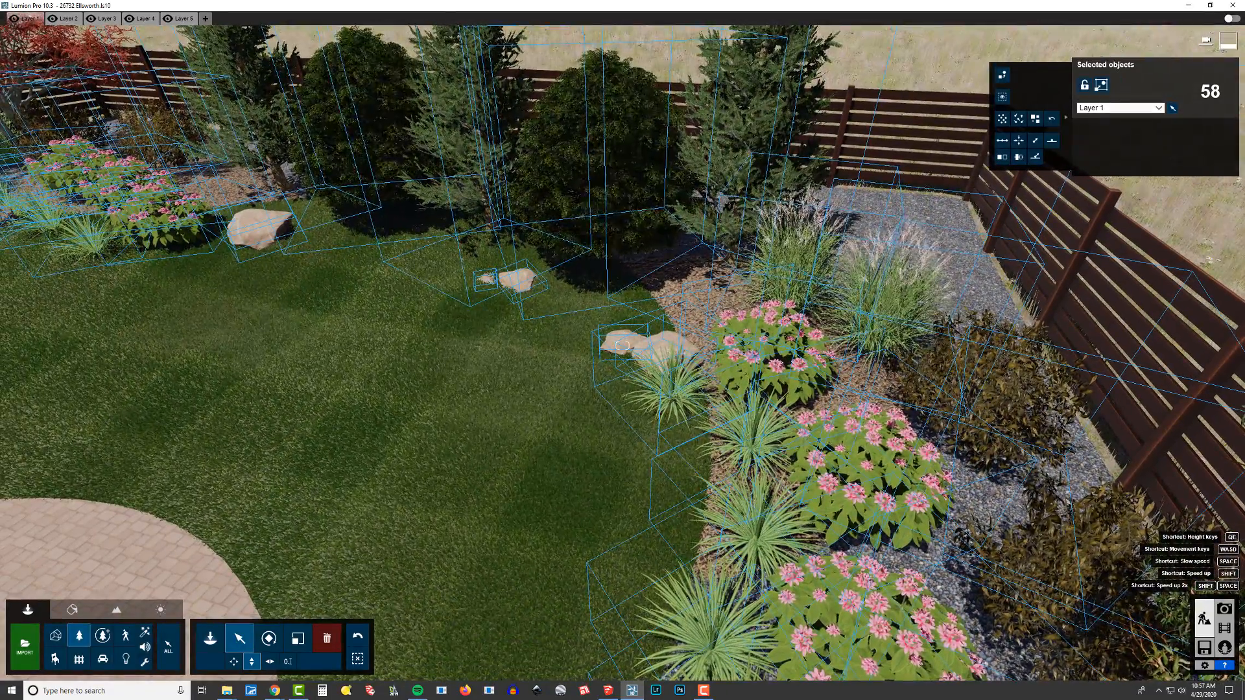
right_click_drag(457, 486, 457, 487)
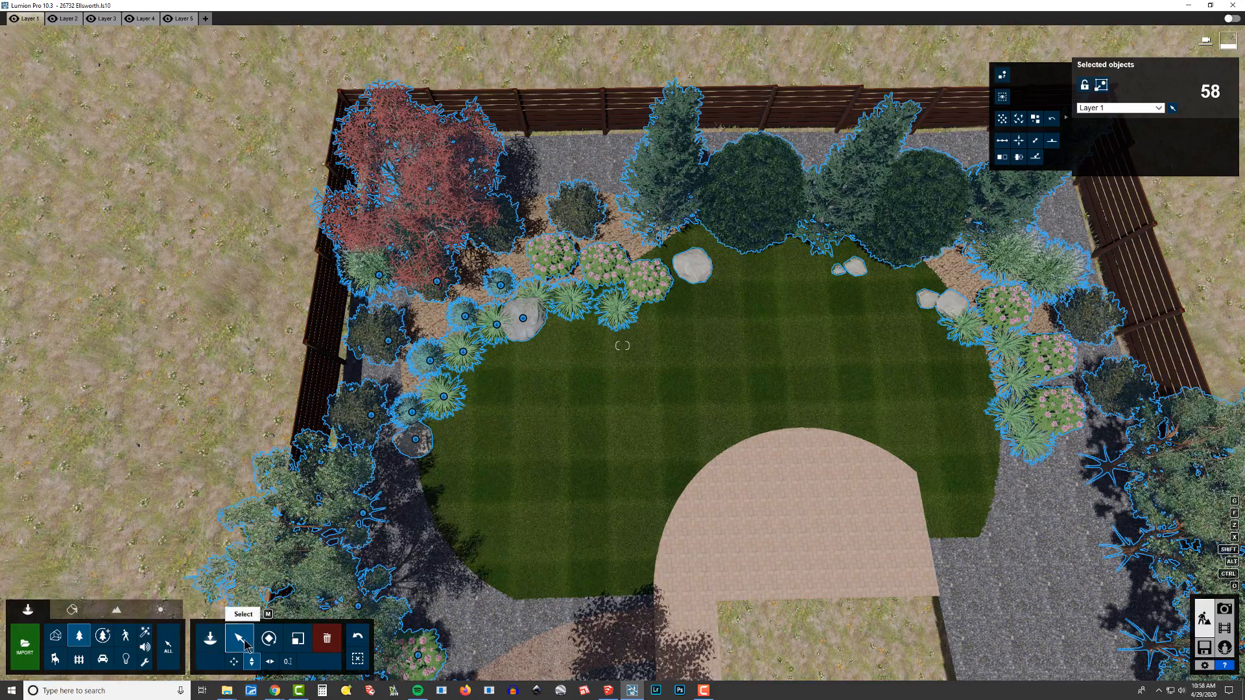
Step: Raise the selected plants and rocks slightly and shift them freely toward the back fence
left_click_drag(574, 305, 570, 294)
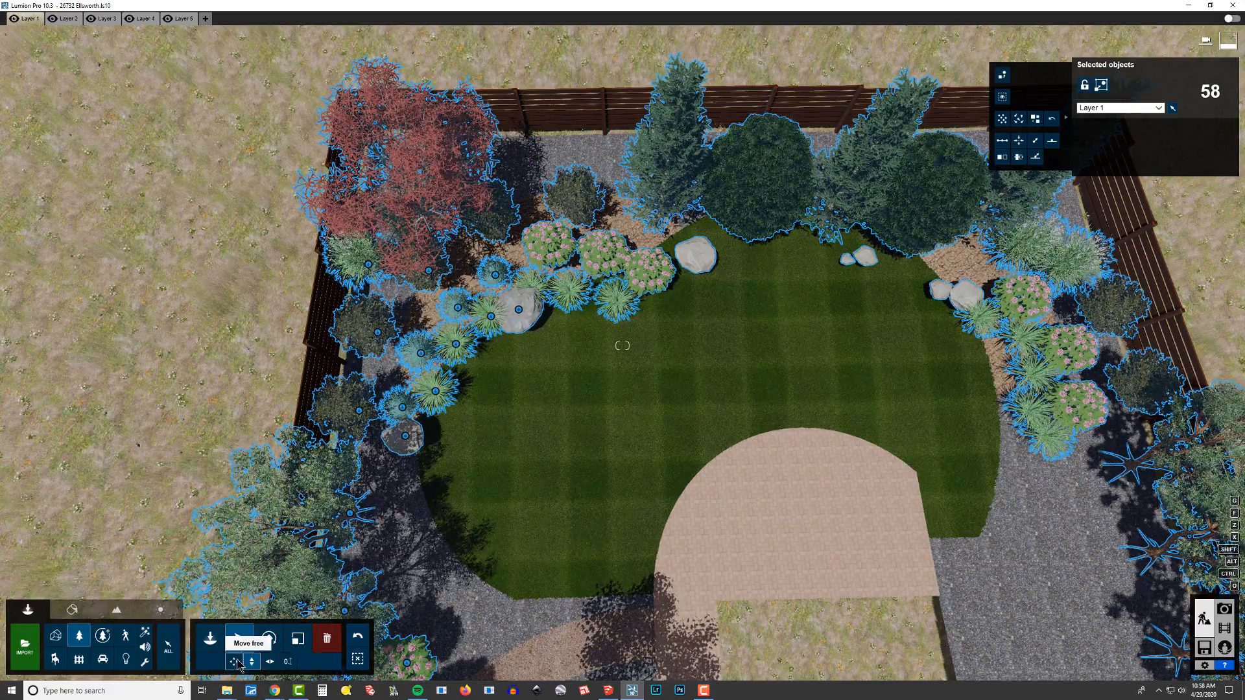
left_click_drag(570, 294, 560, 255)
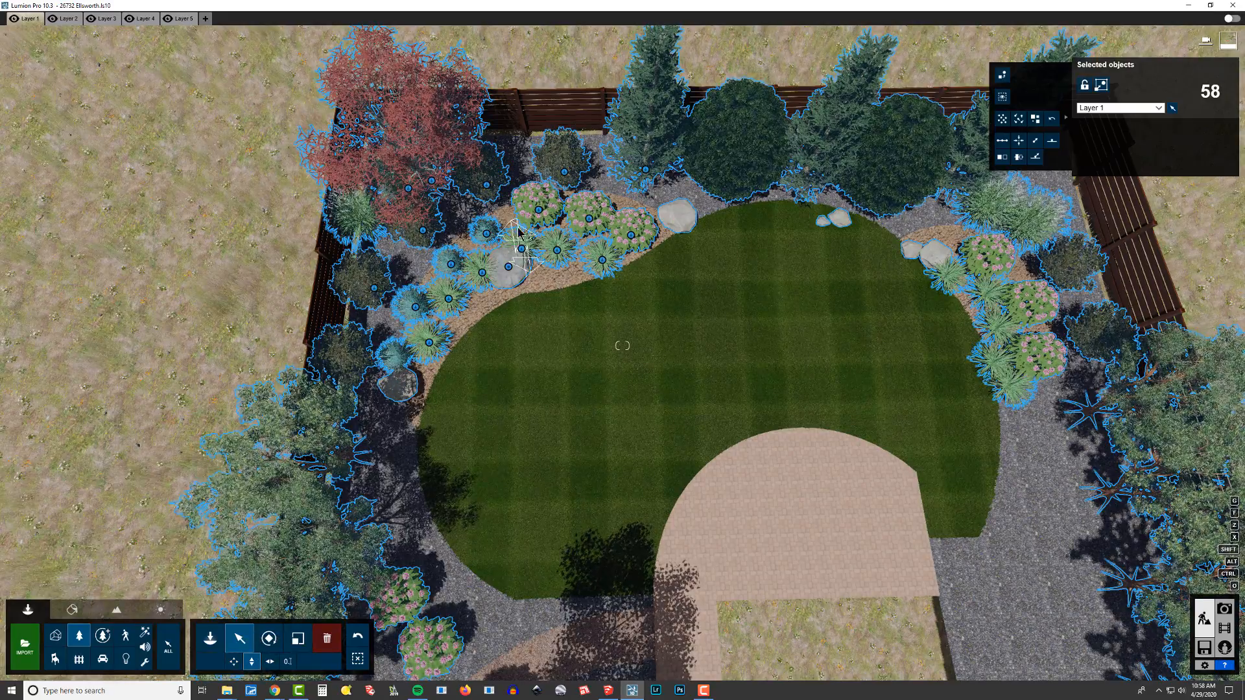
Step: Raise the selected plants and rocks above the backyard, and delete the perimeter fence in the SketchUp model
left_click_drag(518, 231, 503, 120)
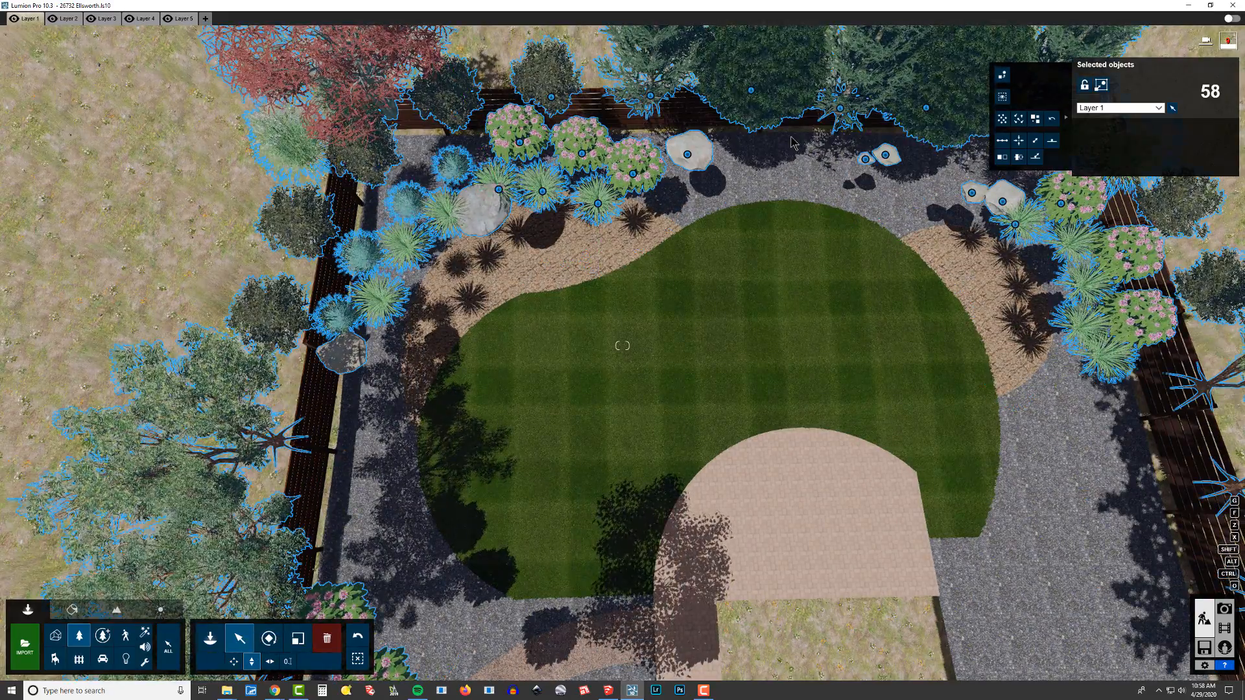
key("alt+Tab")
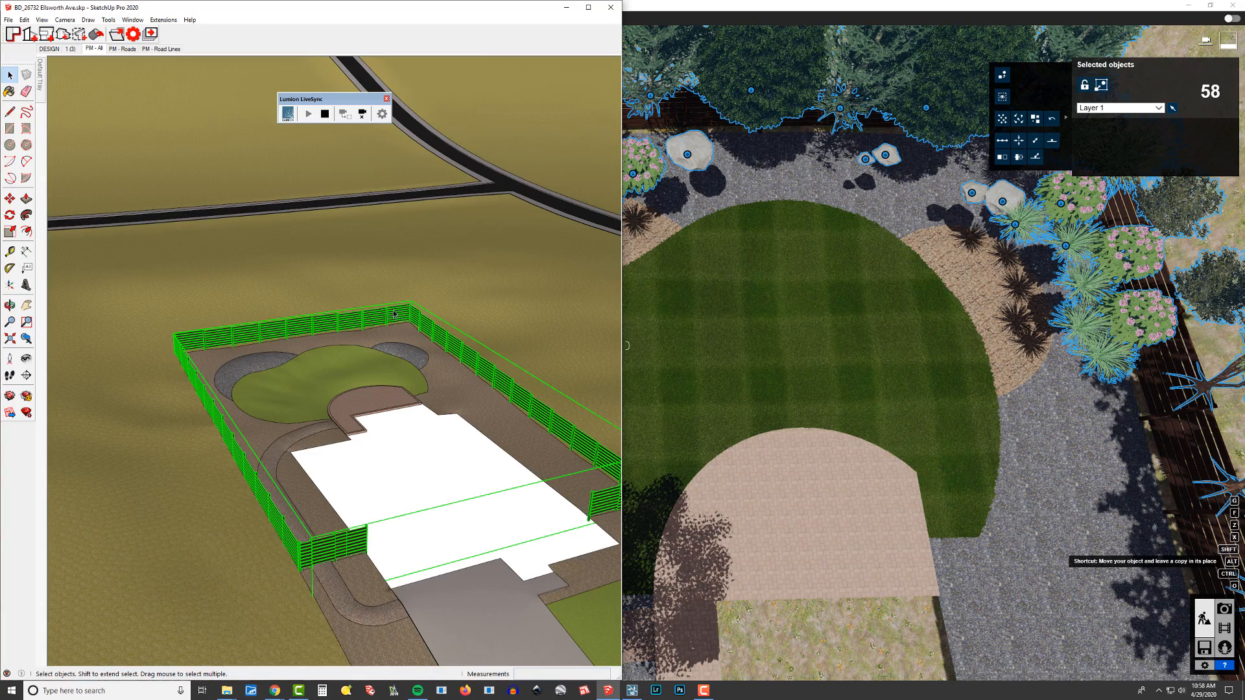
key("Delete")
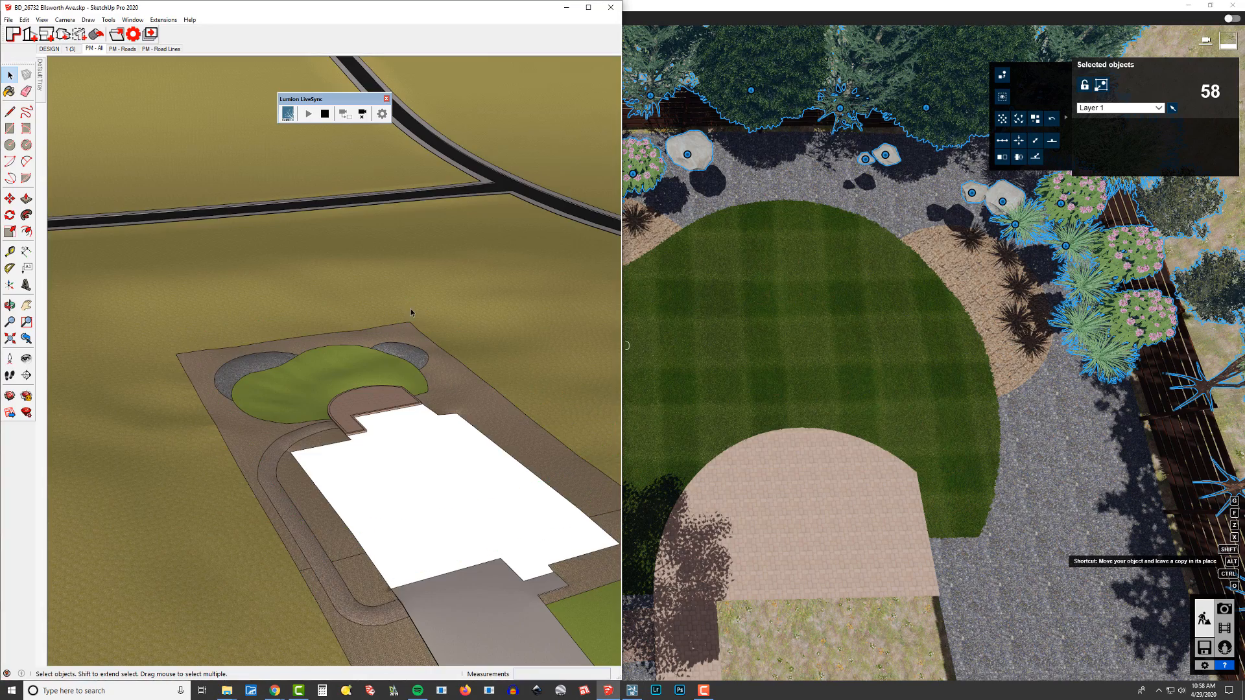
Step: Switch back to Lumion and place all the selected plants and rocks on the landscape
right_click_drag(649, 252, 843, 214)
right_click_drag(1103, 389, 886, 284)
key("w")
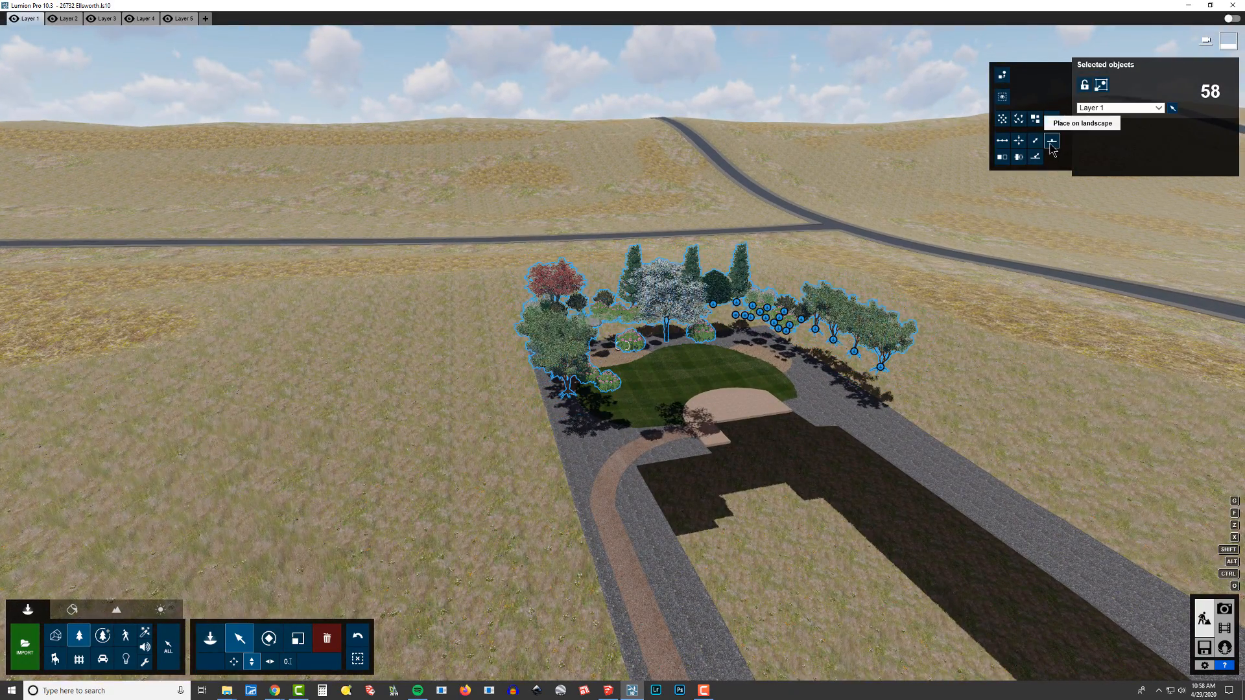
left_click(1051, 142)
key("w")
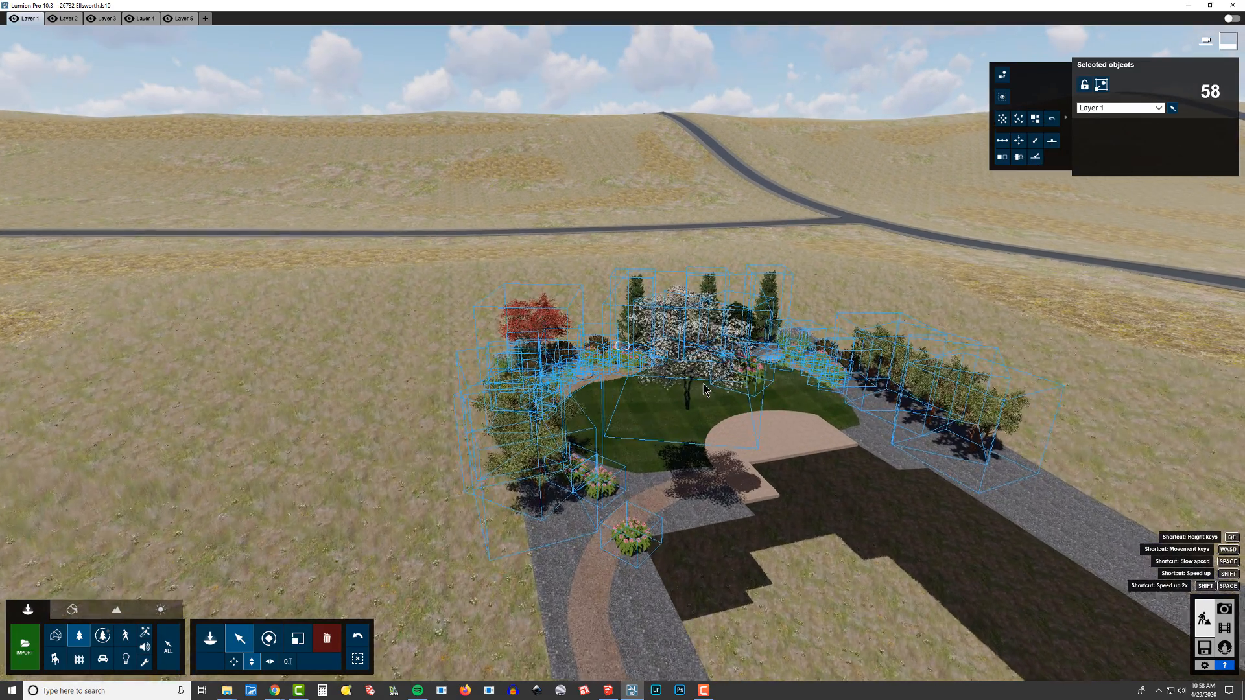
Step: Move the white flowering dogwood off the lawn to the planting area beside the curved path near the house
mouse_move(253, 645)
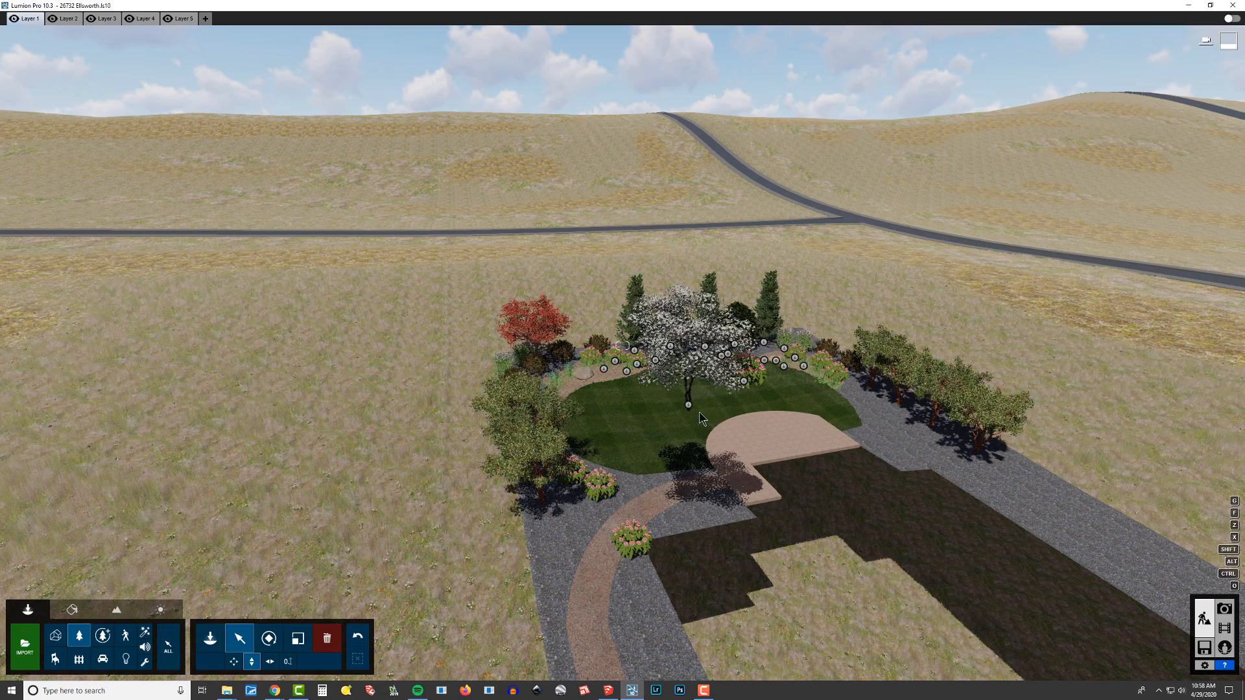
left_click_drag(687, 411, 702, 520)
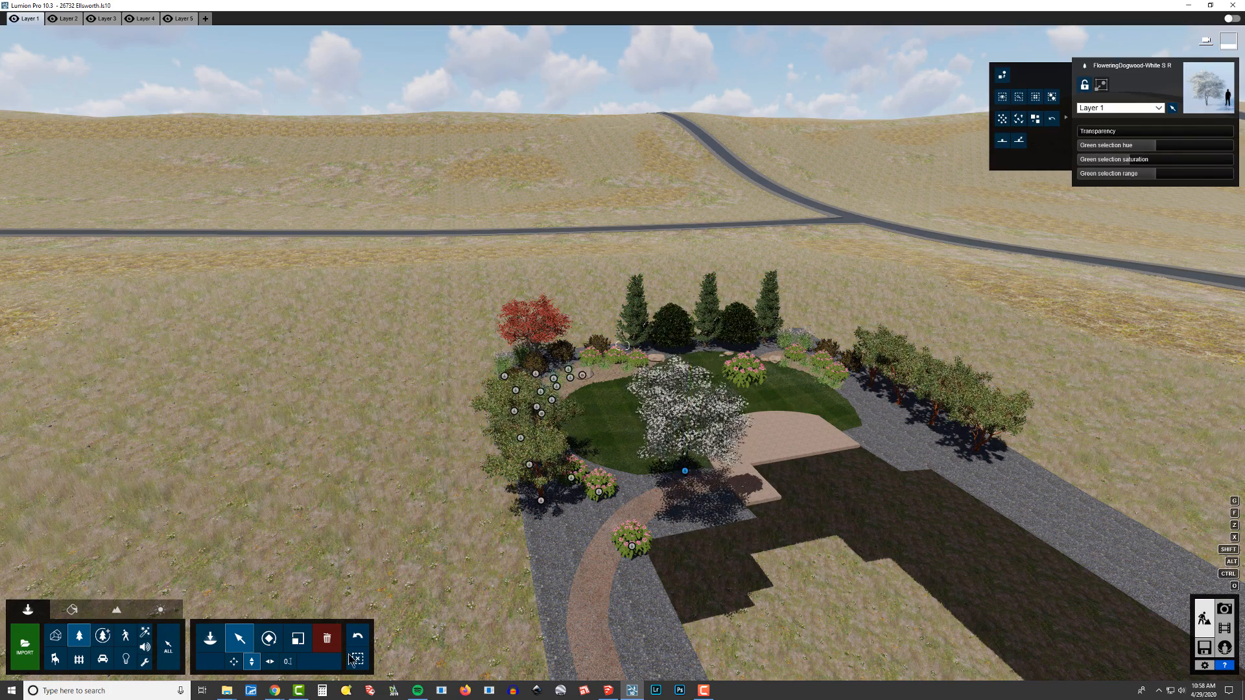
left_click_drag(685, 473, 695, 509)
Step: Move the single pink rhododendron by the curved path to the ground beneath the flowering dogwood
left_click_drag(637, 540, 670, 529)
right_click_drag(669, 529, 720, 502)
key("w")
right_click_drag(622, 345, 622, 345)
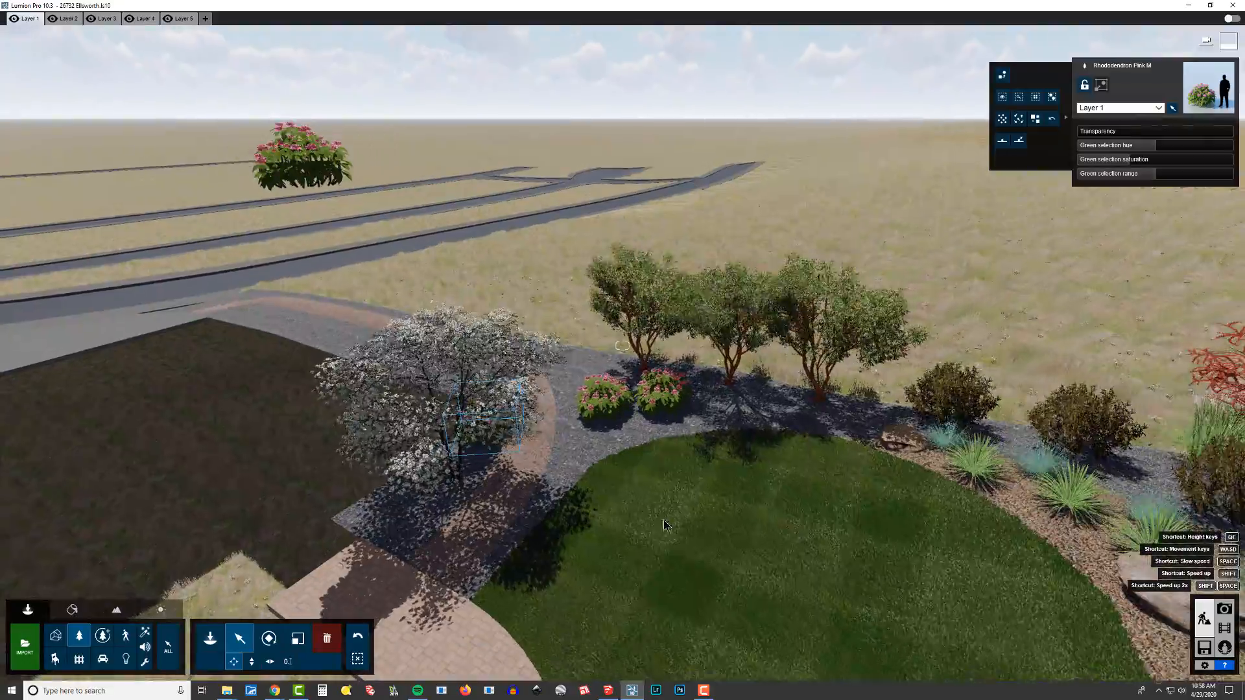
left_click_drag(311, 195, 416, 529)
Step: Shift the two pink rhododendrons in front of the side trees closer to the lawn edge
right_click_drag(415, 530, 656, 581)
key("w")
key("e")
key("e")
key("a")
key("s")
key("q")
right_click_drag(622, 415, 579, 387)
left_click_drag(594, 395, 604, 394)
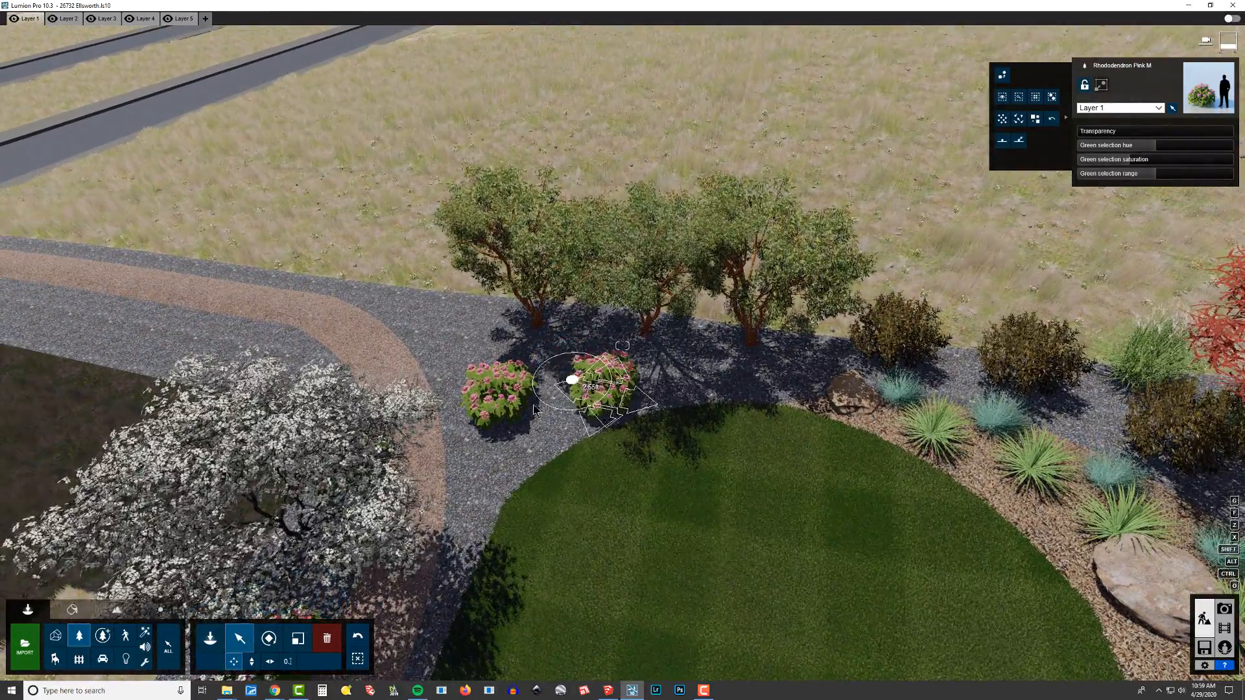
left_click_drag(519, 422, 548, 442)
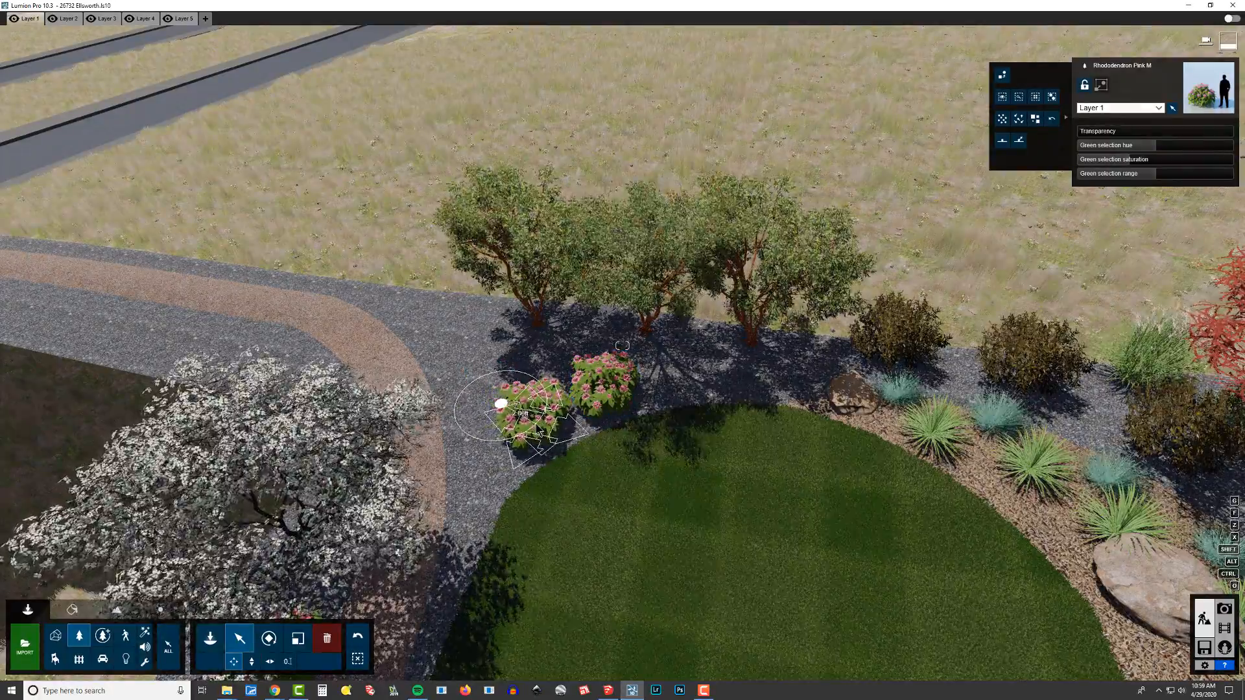
Step: Rearrange the Texas Sotol plants on both sides of the boulder in the corner bed with the red tree
right_click_drag(548, 442, 694, 440)
key("w")
key("s")
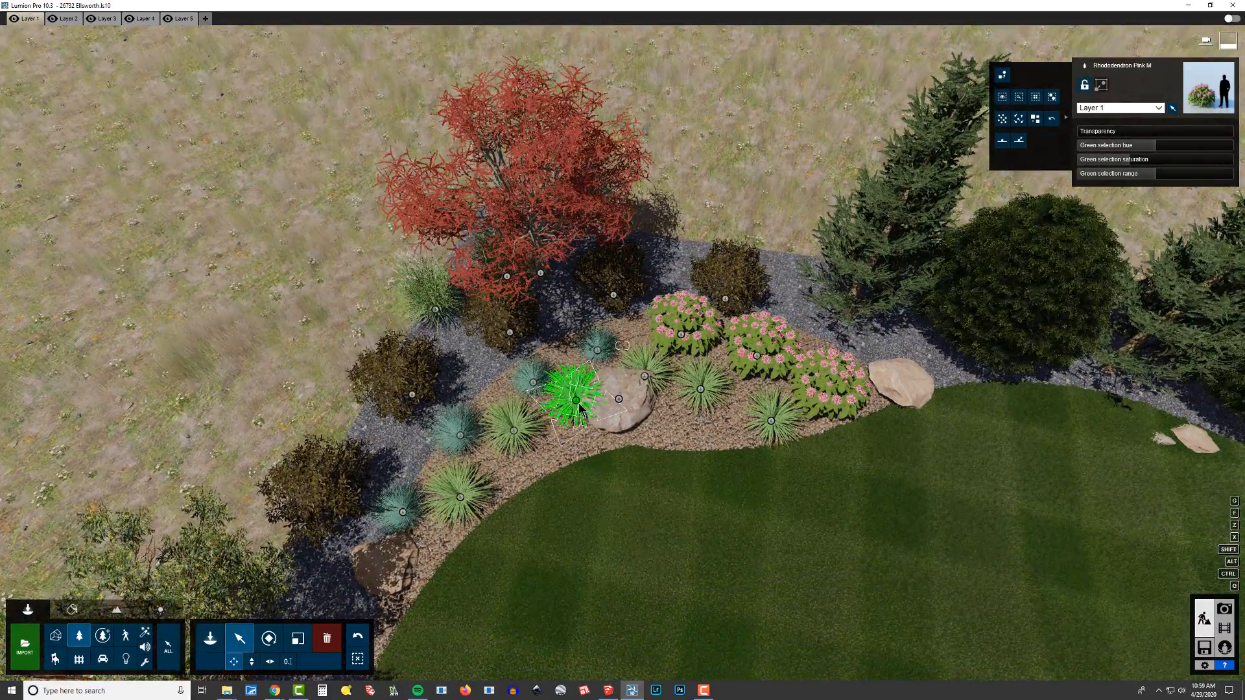
left_click(622, 409)
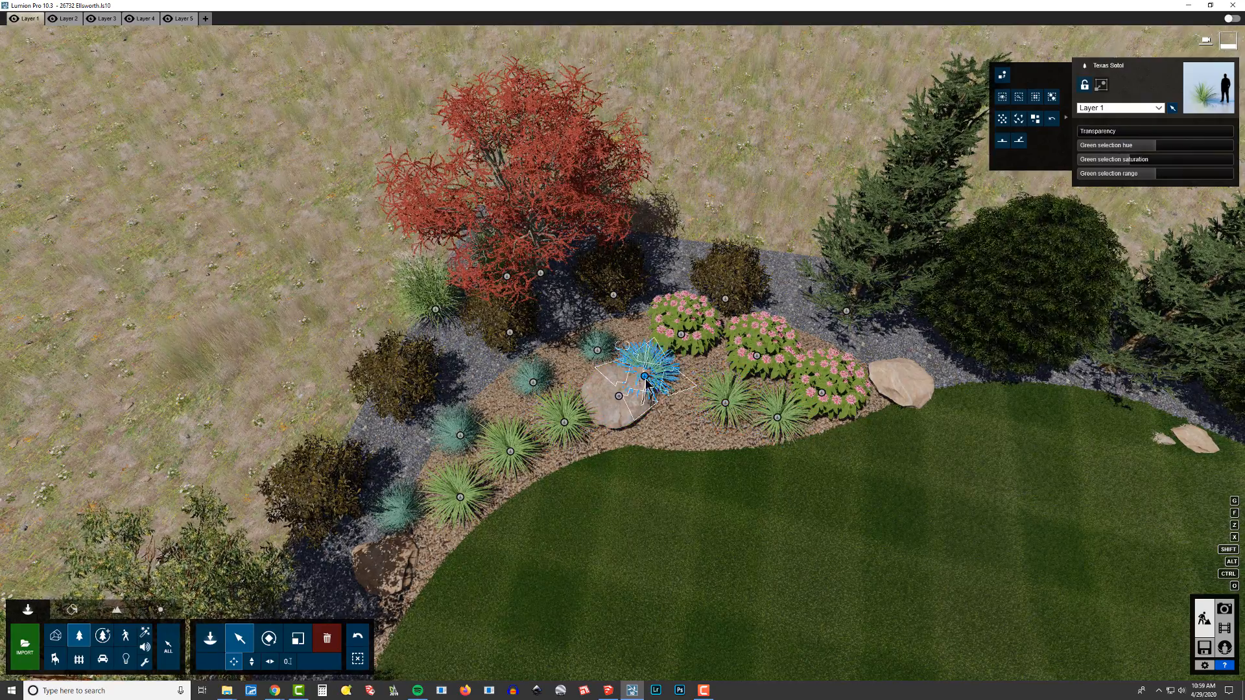
left_click_drag(646, 384, 668, 403)
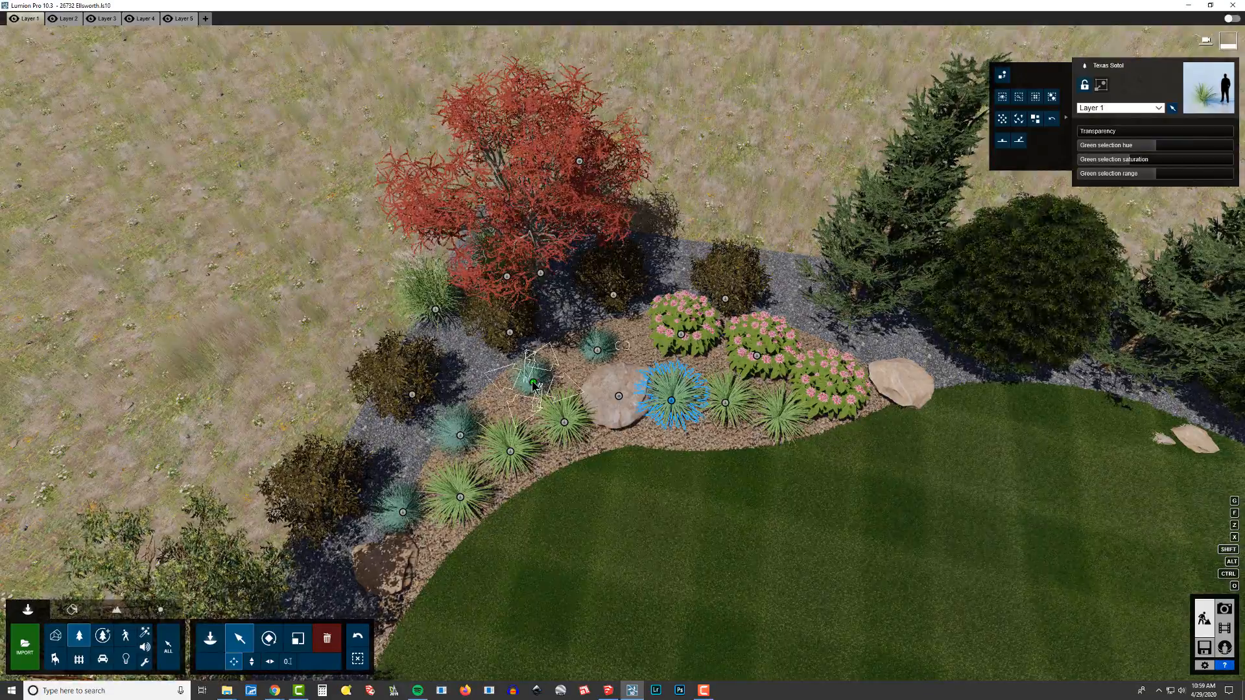
Step: Adjust the positions of the first two pink rhododendrons beside the boulder in the corner bed
right_click_drag(533, 384, 533, 354)
left_click(642, 389)
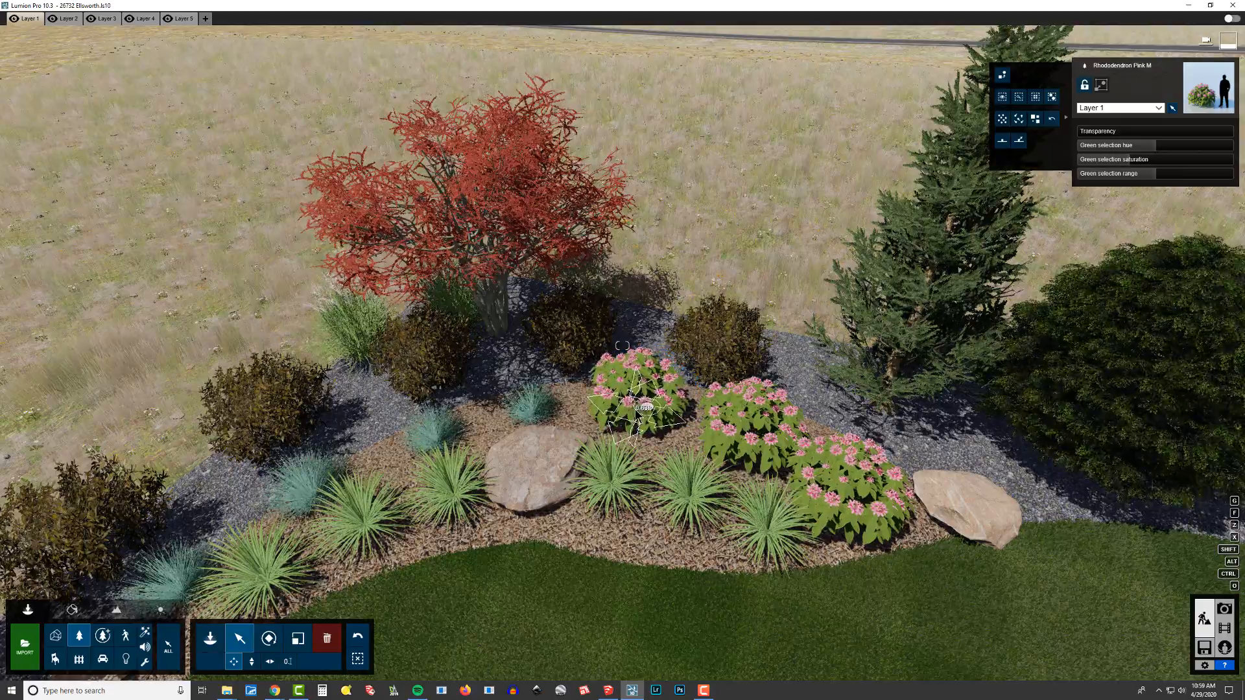
left_click(747, 444)
Step: Select the four Blue Fescue clumps in the corner bed and enlarge them together
right_click_drag(746, 443, 402, 469)
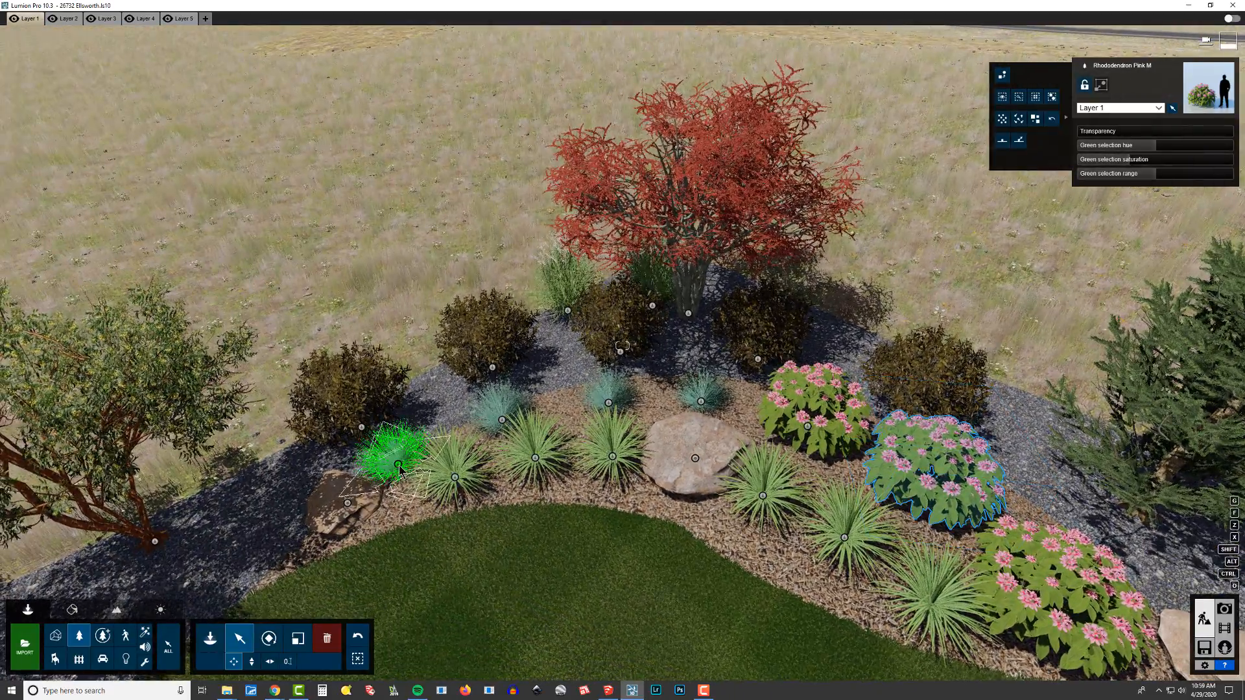
left_click(400, 467)
left_click(504, 421, "ctrl")
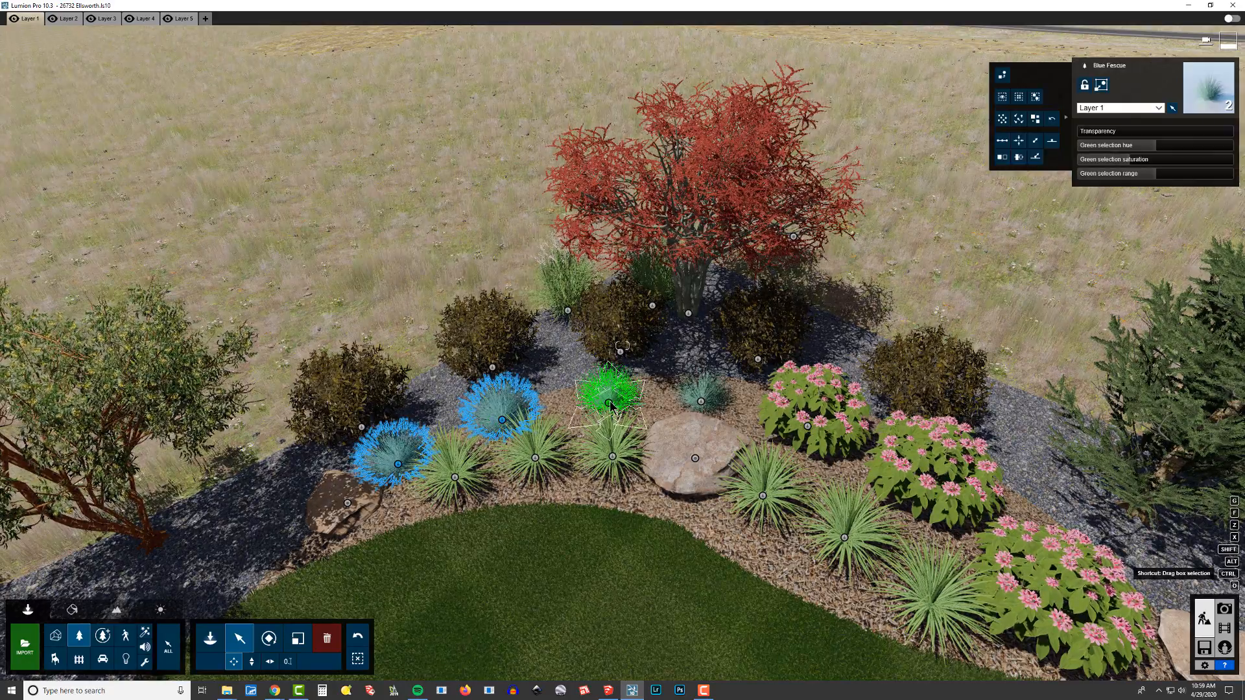
left_click(608, 402, "ctrl")
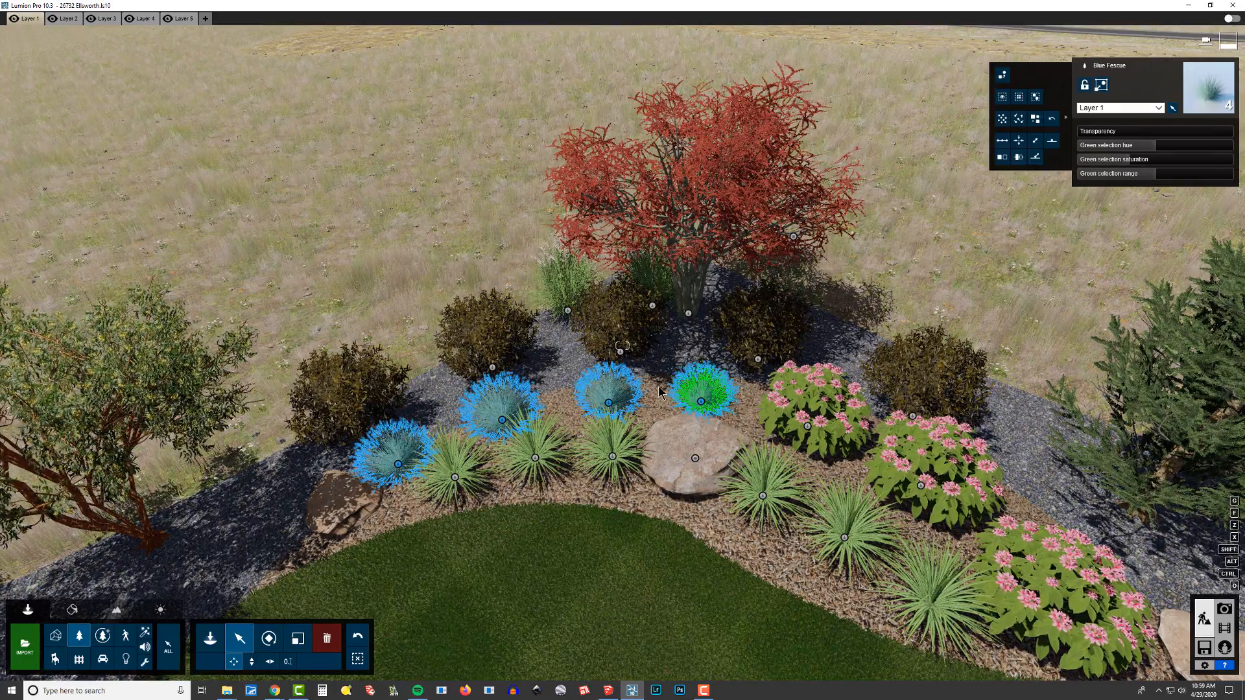
left_click_drag(702, 405, 695, 382)
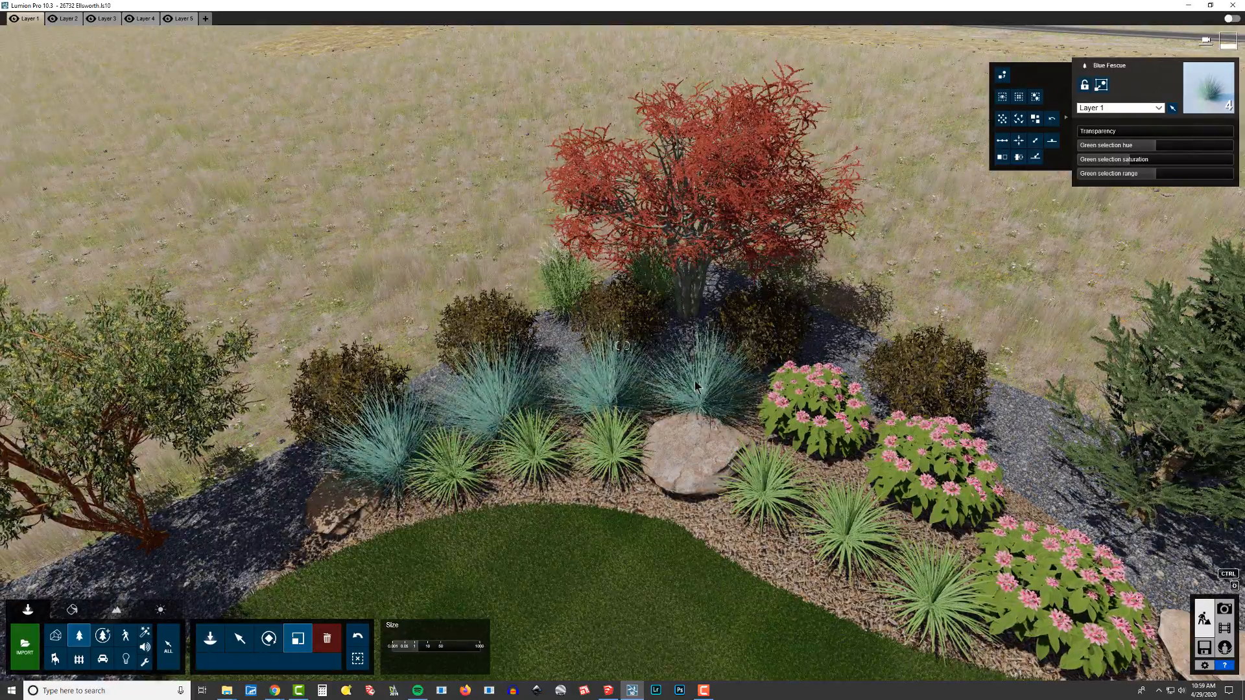
right_click_drag(695, 381, 862, 331)
key("s")
key("w")
key("e")
key("q")
right_click_drag(428, 317, 331, 354)
left_click(239, 638)
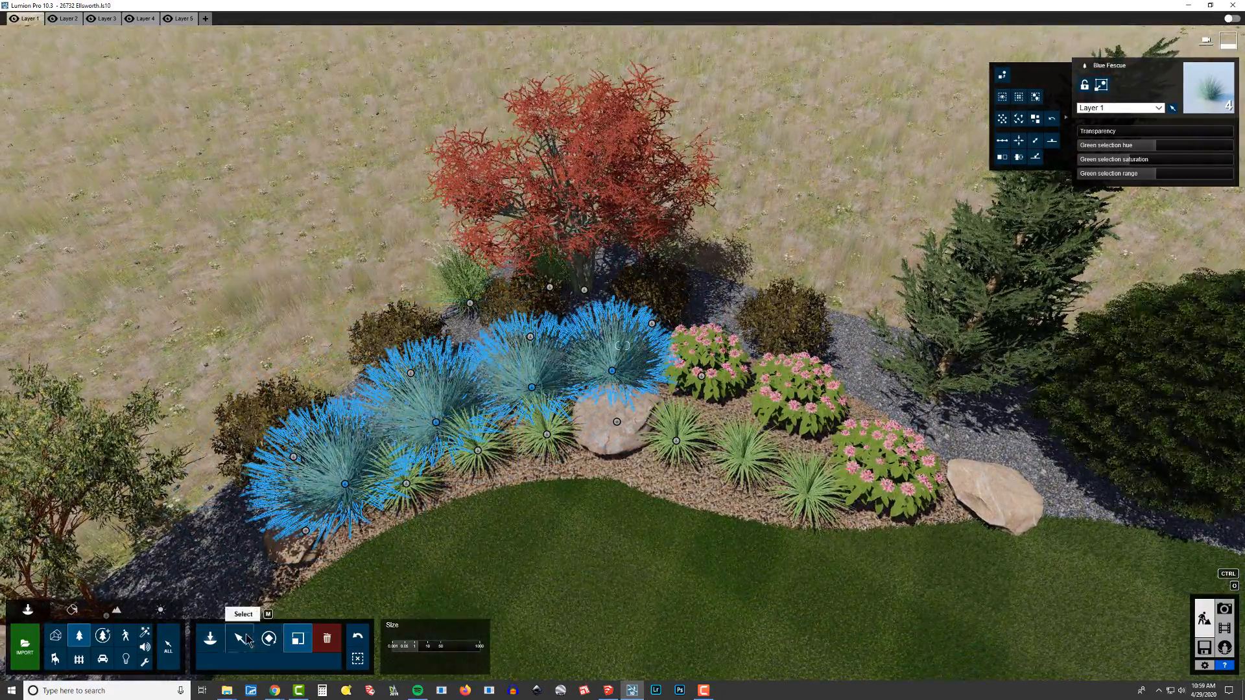
Step: Select the five Azalea RT shrubs behind the fescue and enlarge them together slightly
left_click(294, 461)
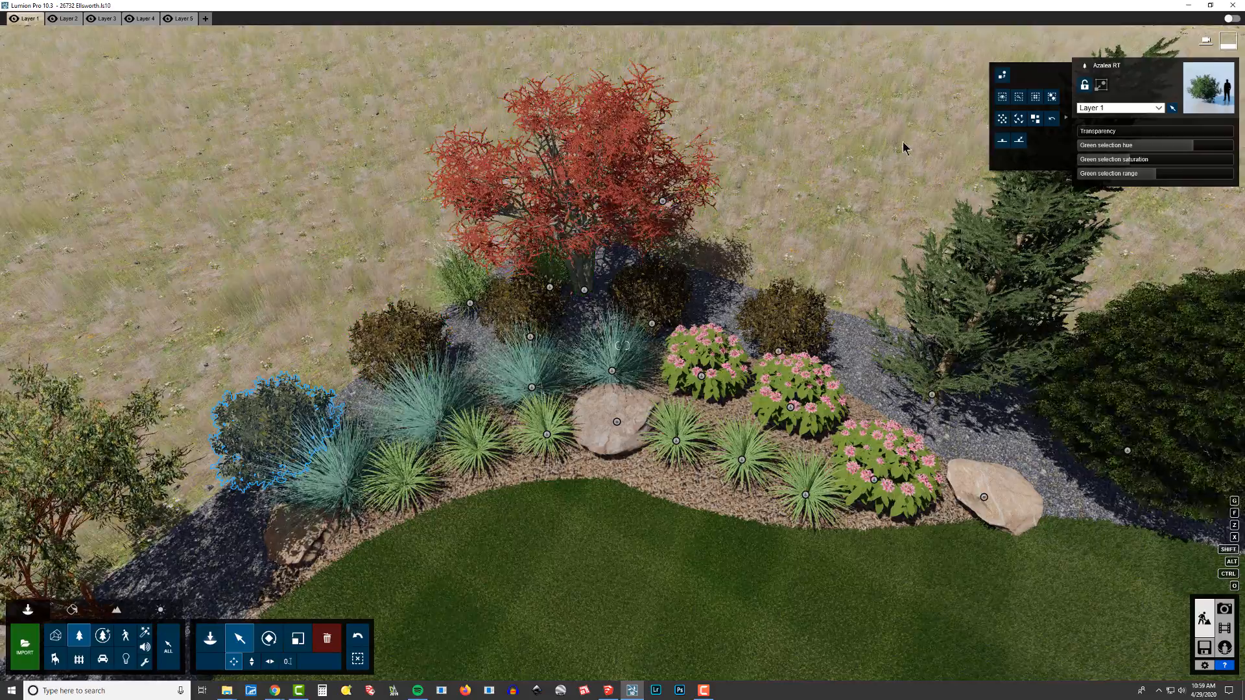
left_click(402, 344, "ctrl")
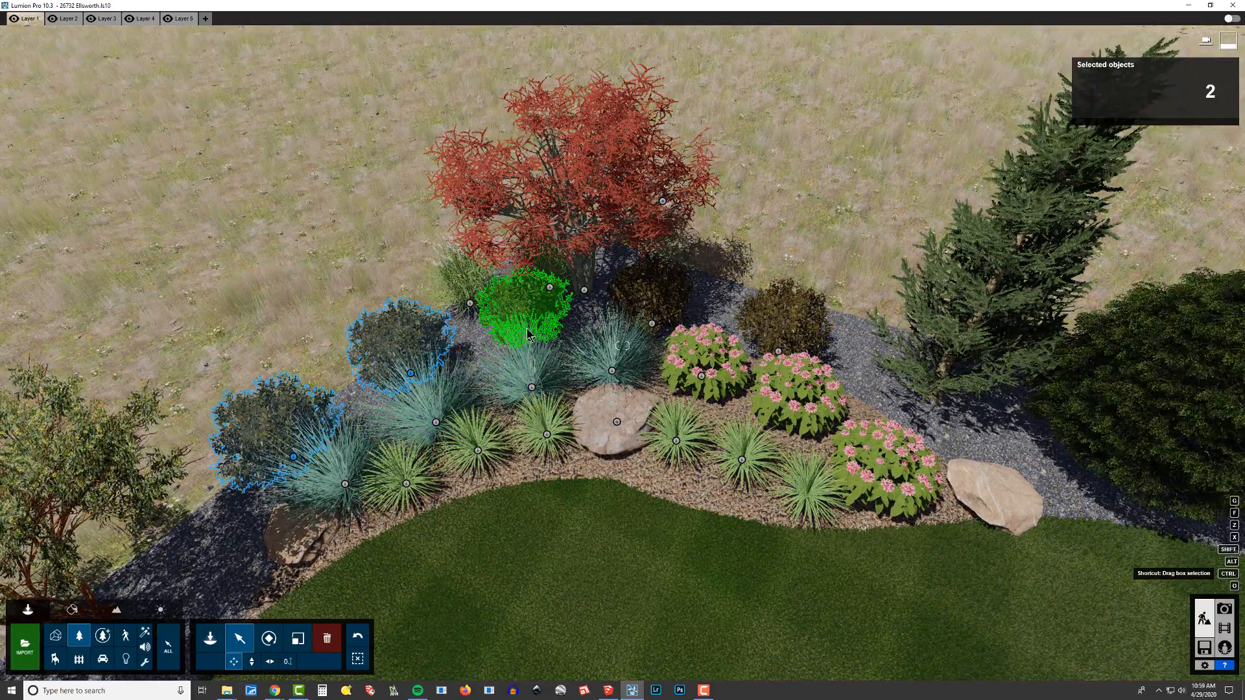
left_click(584, 293, "ctrl")
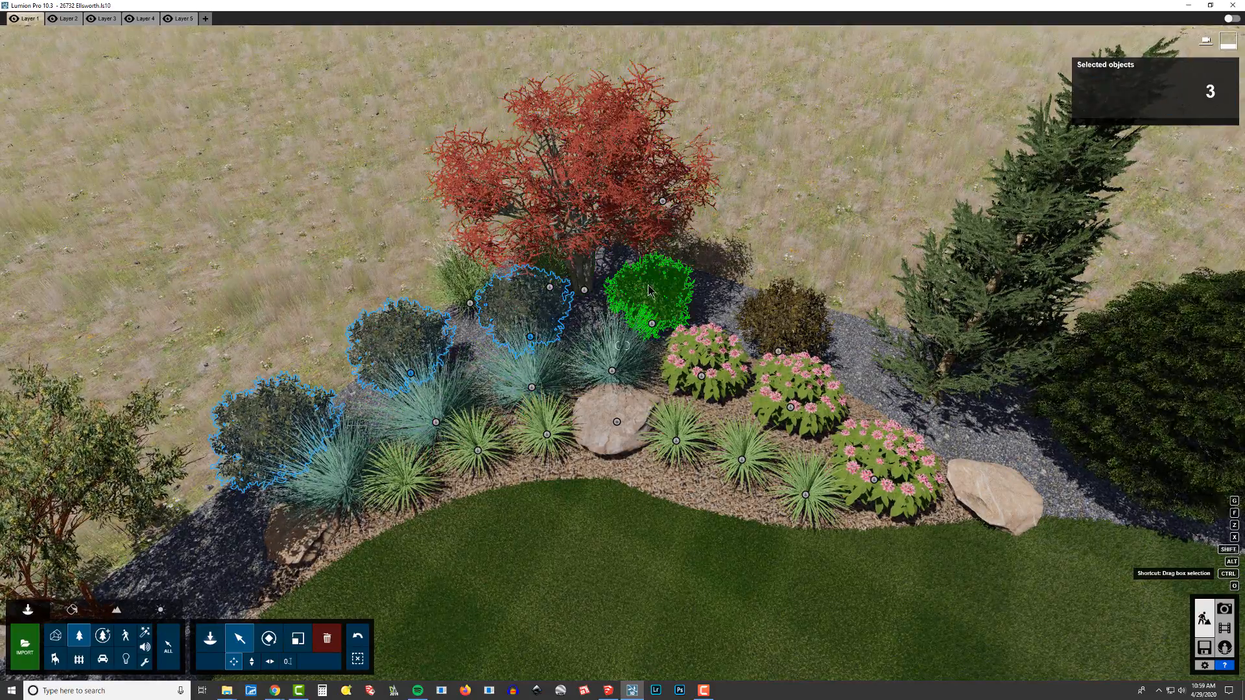
left_click(650, 295, "ctrl")
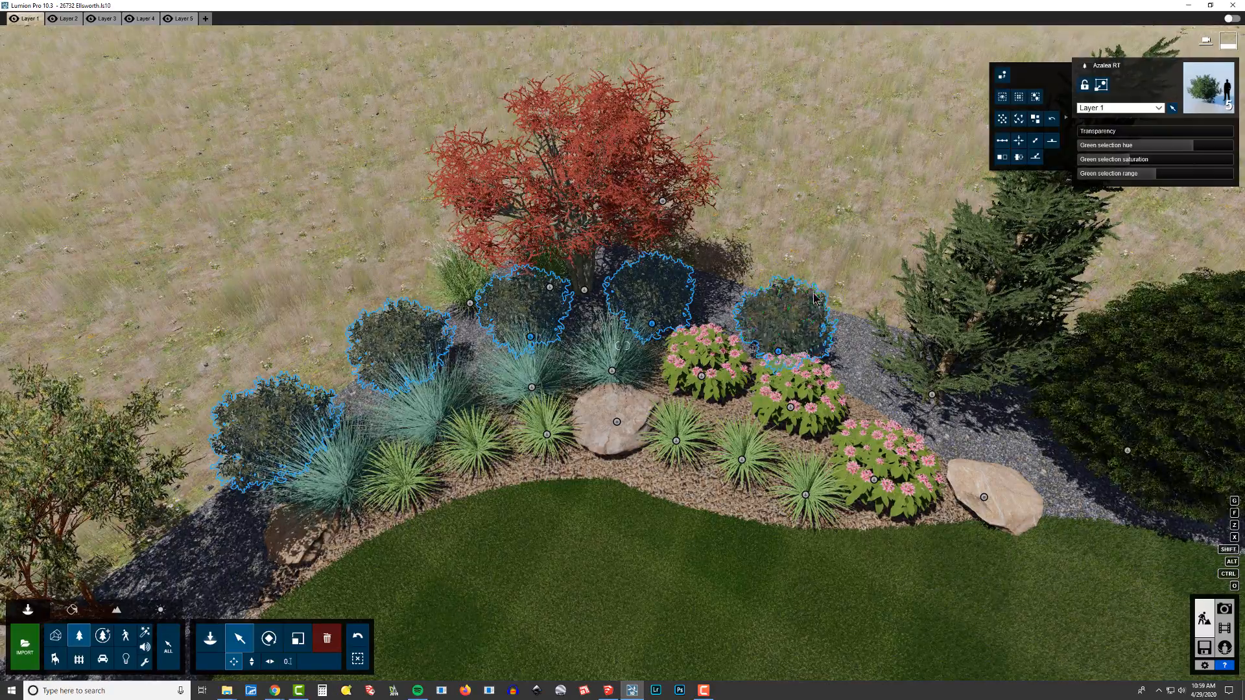
key("l")
left_click_drag(777, 351, 780, 346)
Step: Select the two Eulalia Grass clumps at the rear corner of the bed for resizing
right_click_drag(781, 346, 752, 346)
right_click_drag(626, 345, 624, 403)
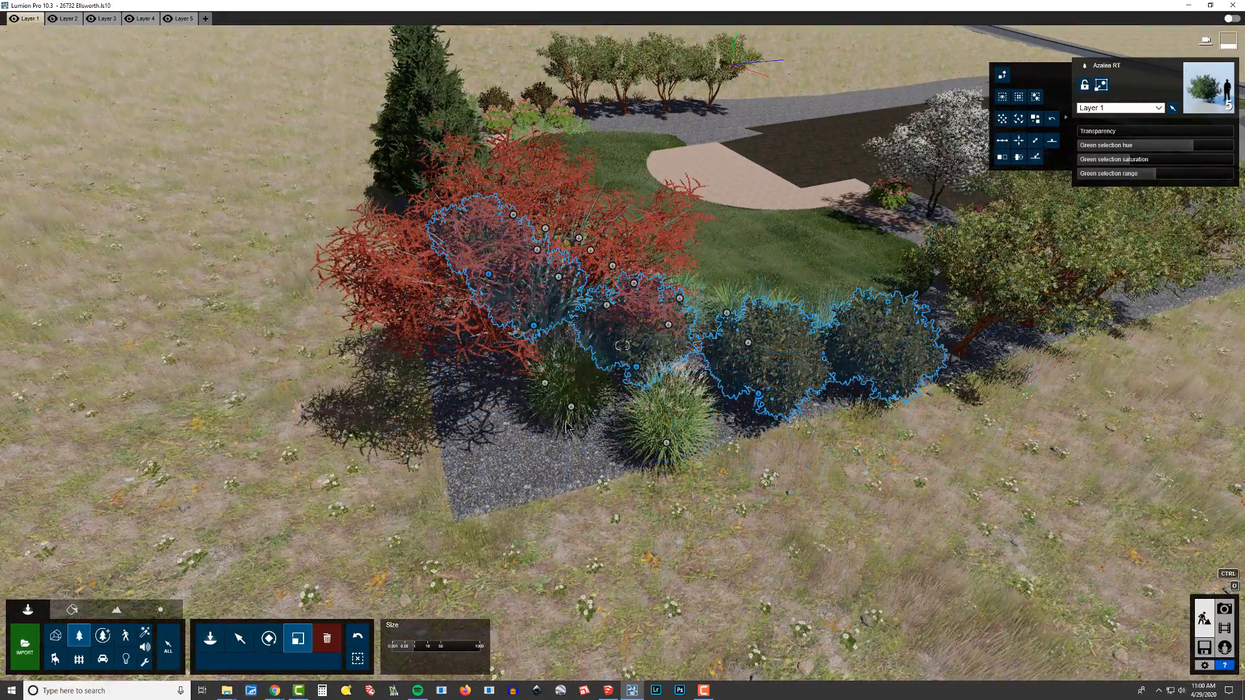
left_click(660, 448)
left_click(668, 446, "ctrl")
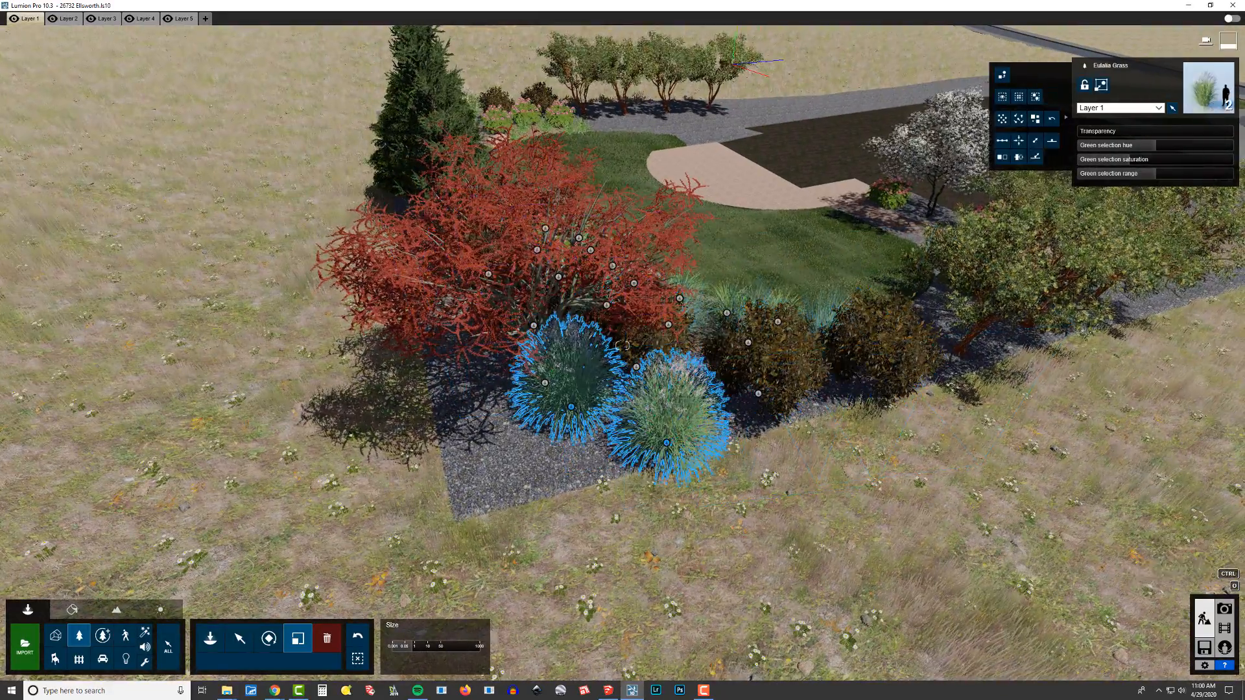
Step: Examine the plant sizes in the corner bed from behind and from the lawn side
key("a")
right_click_drag(668, 446, 707, 434)
right_click_drag(551, 480, 584, 452)
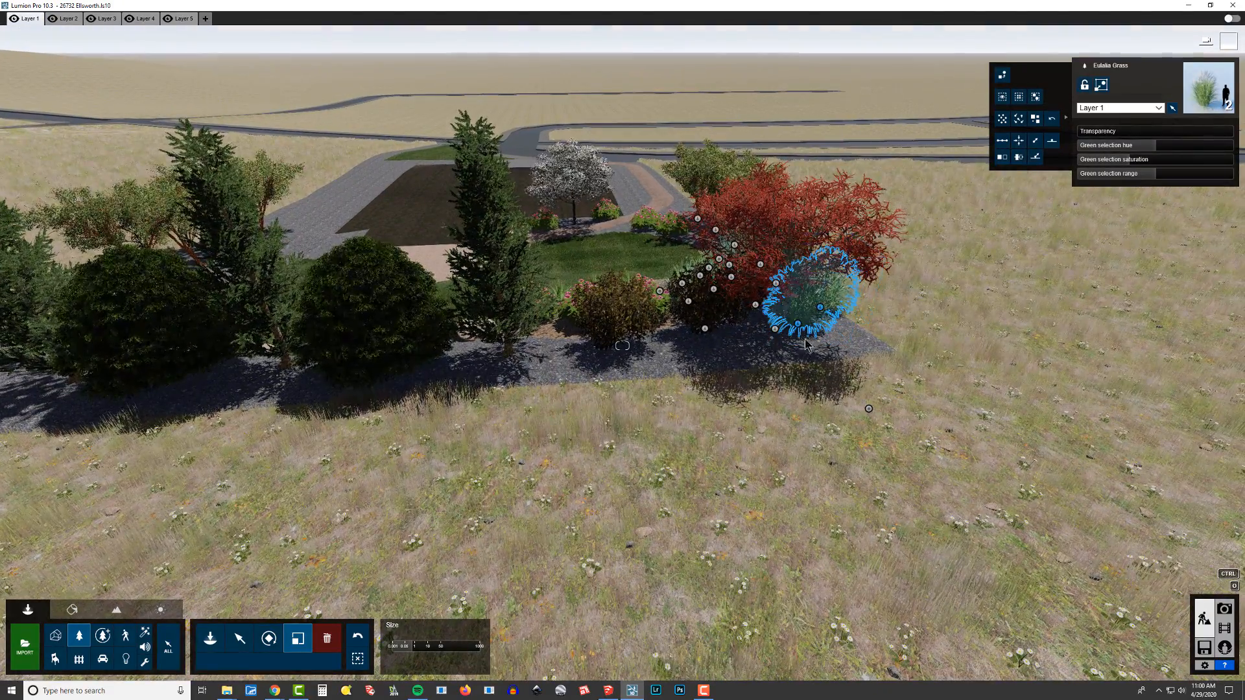
key("w")
right_click_drag(746, 344, 1041, 322)
key("s")
key("a")
right_click_drag(390, 464, 383, 481)
key("q")
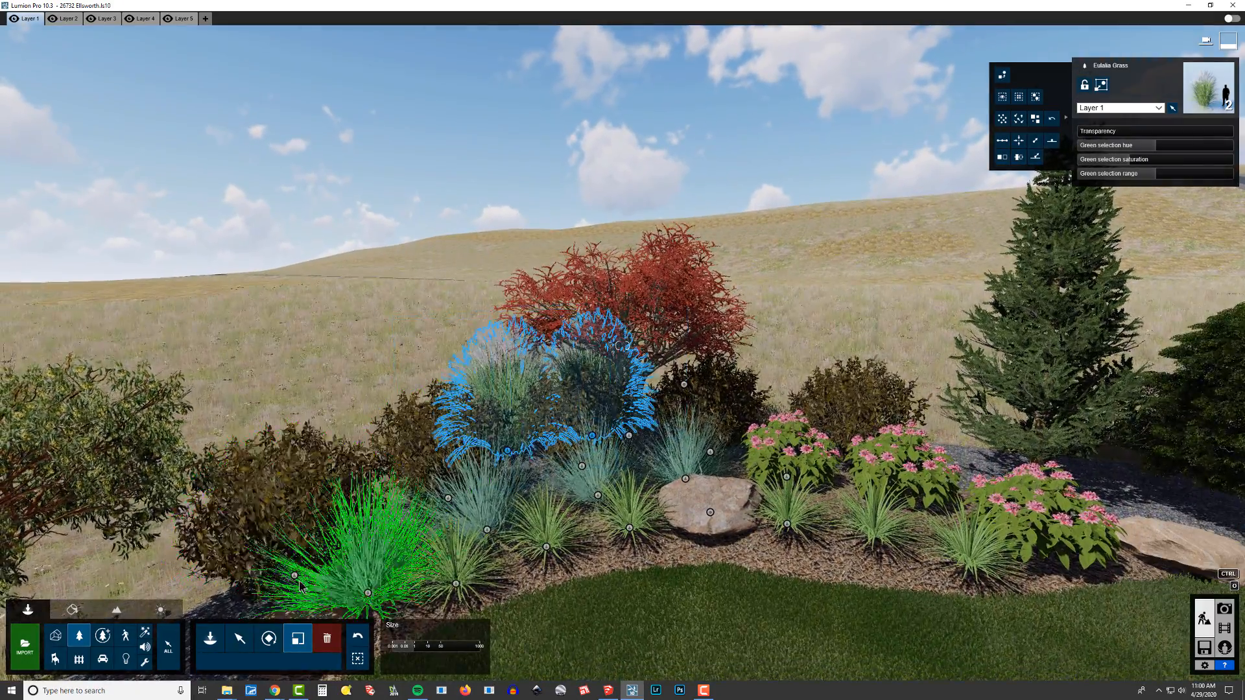
Step: Reselect the five Azalea RT shrubs in the corner bed and scale them down slightly
left_click(295, 579)
left_click(448, 496, "ctrl")
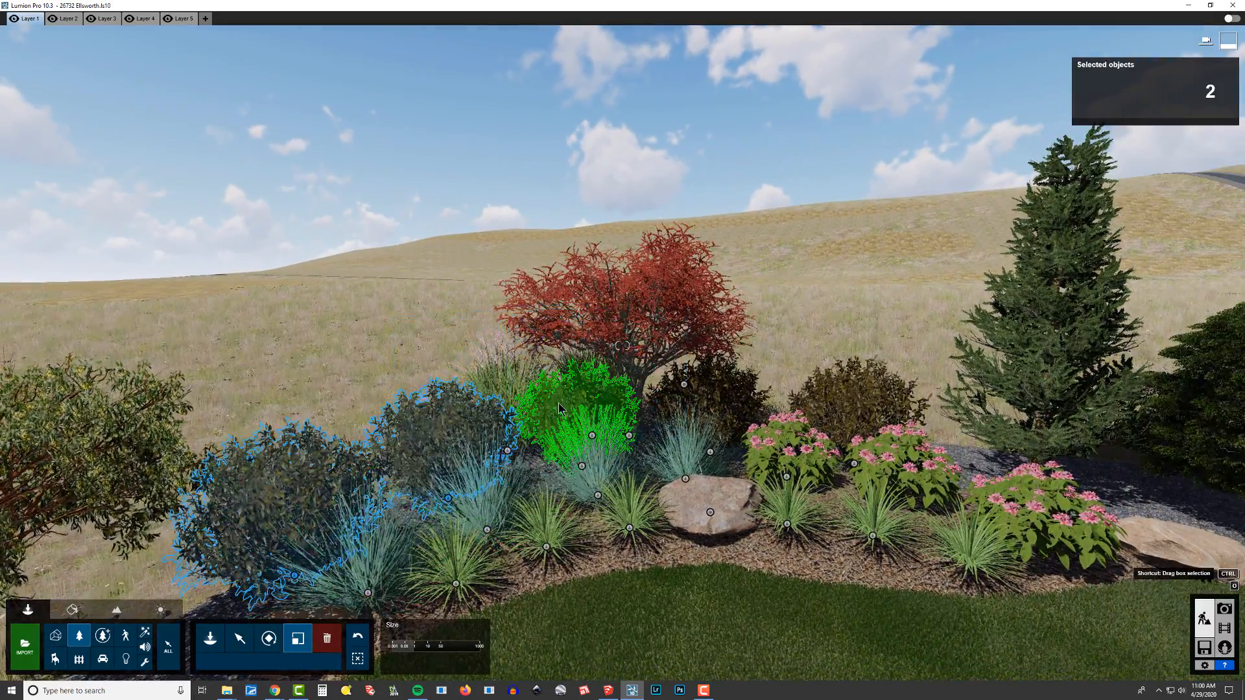
left_click(582, 466, "ctrl")
left_click(691, 391, "ctrl")
left_click(833, 417, "ctrl")
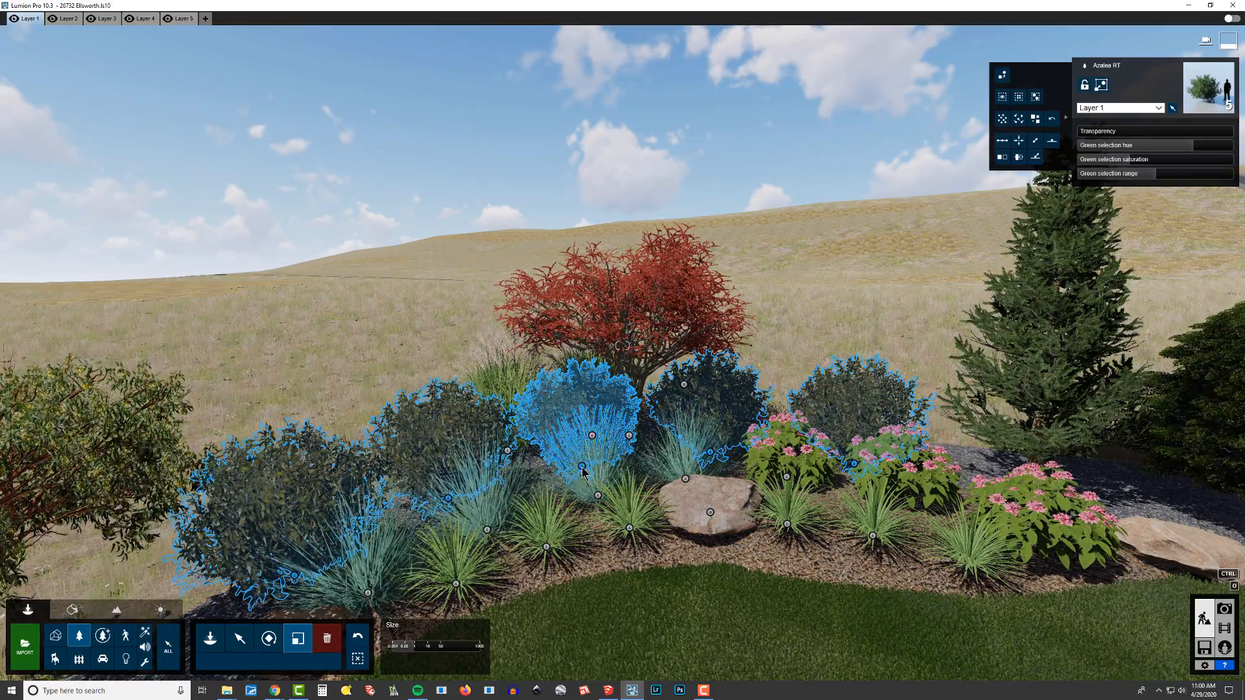
left_click_drag(582, 467, 583, 470)
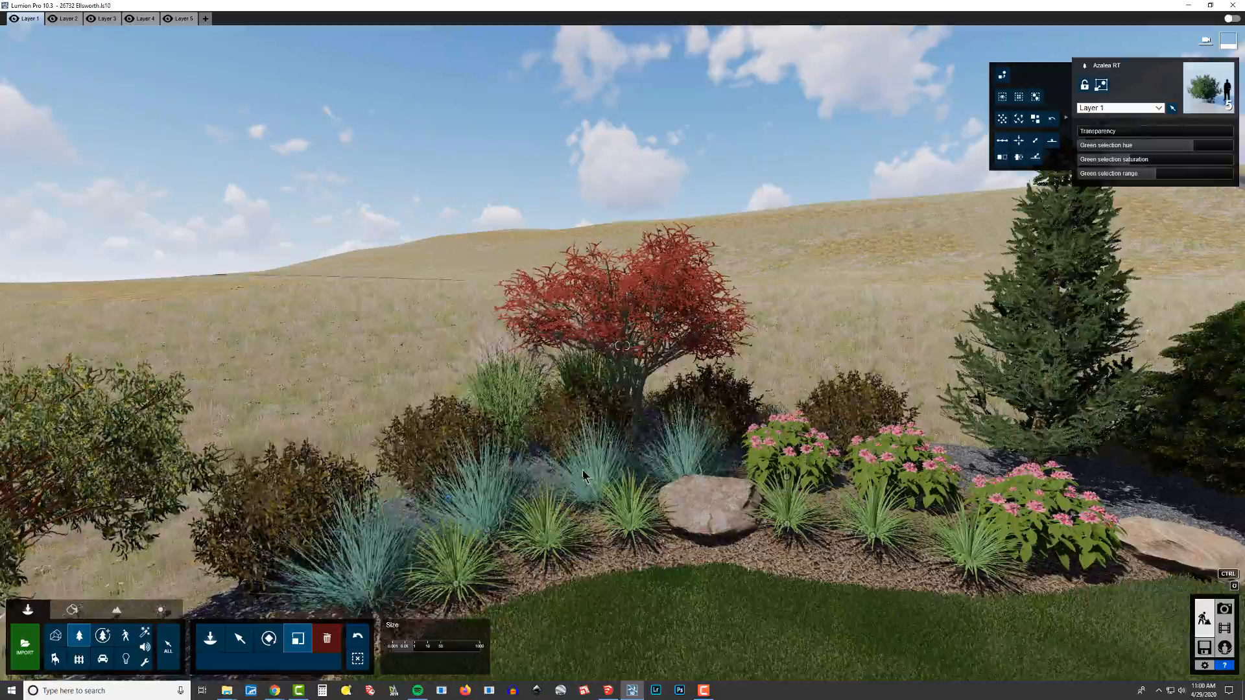
Step: Move the flat stones off the rear edge of the lawn onto the adjoining gravel and mulch
key("s")
right_click_drag(582, 471, 597, 508)
key("w")
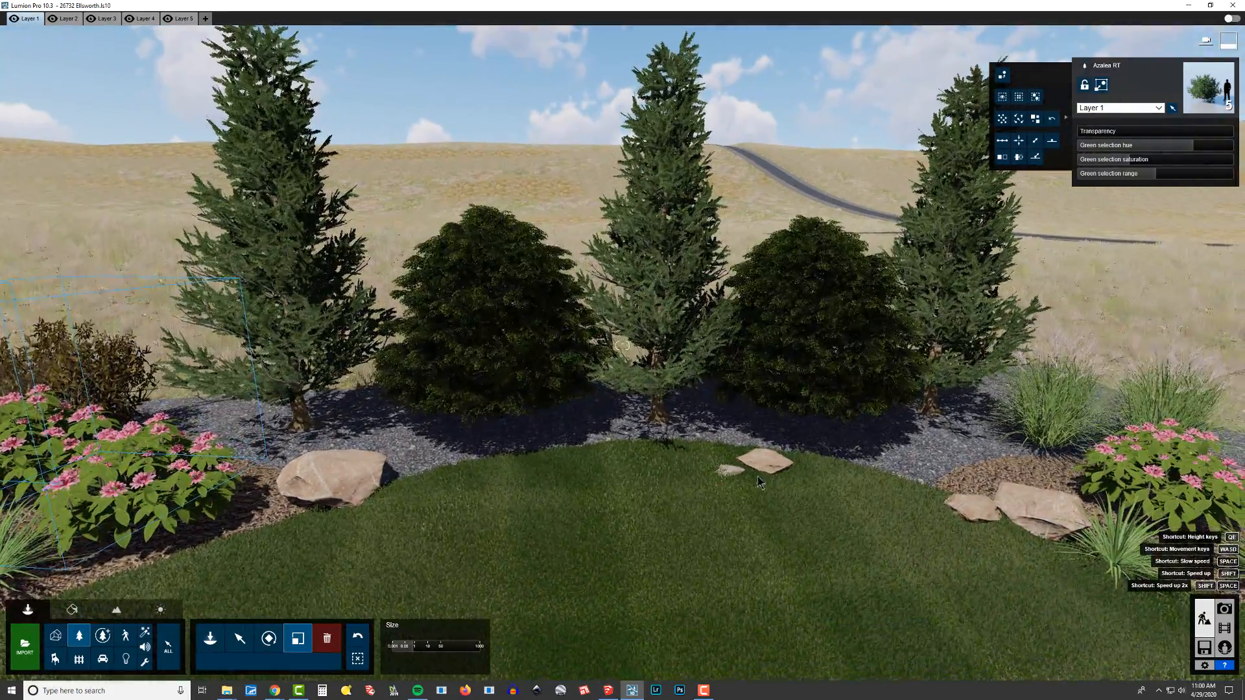
left_click(766, 464)
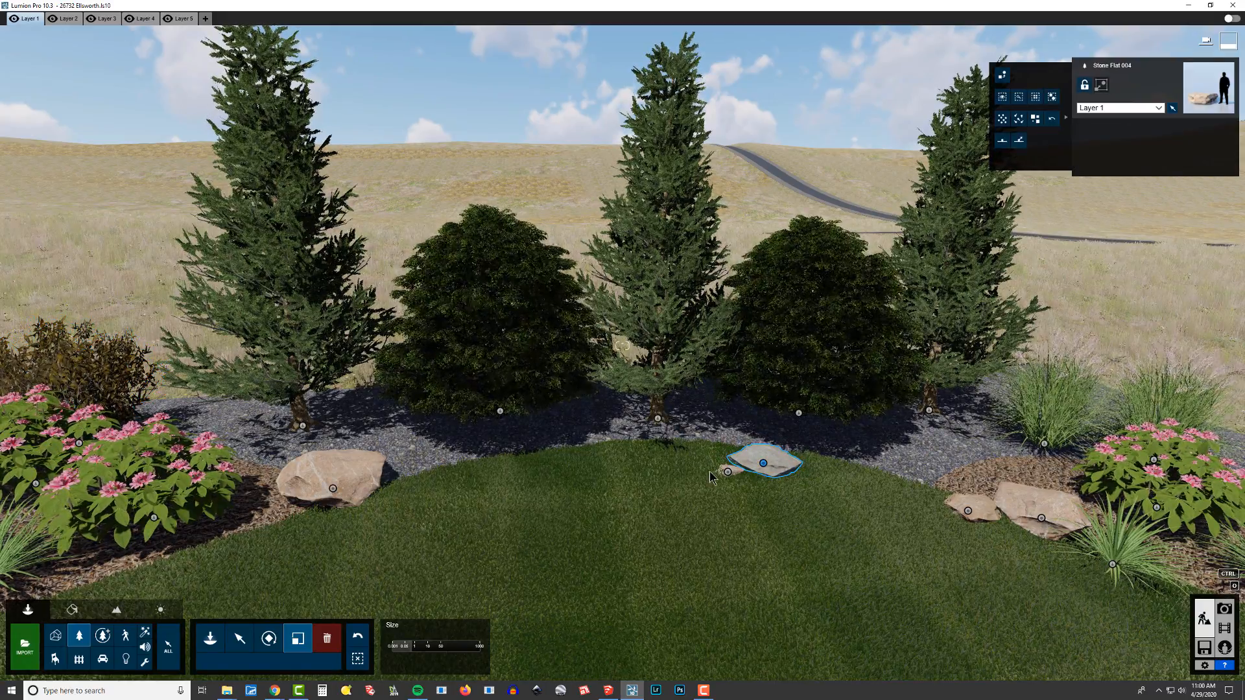
left_click_drag(766, 465, 785, 448)
right_click_drag(785, 447, 661, 453)
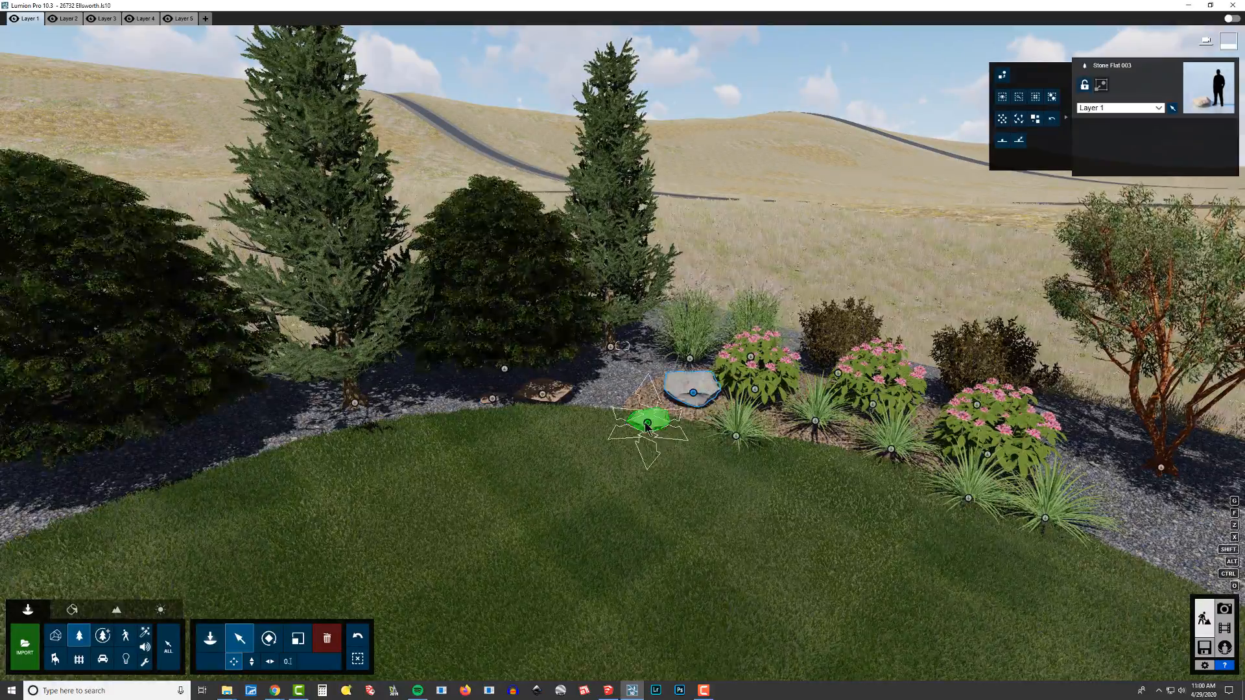
left_click_drag(644, 422, 646, 404)
Step: Shift two Texas Sotol plants in the rear corner bed, pulling the one beside the flat stones off the lawn
right_click_drag(646, 404, 726, 421)
key("w")
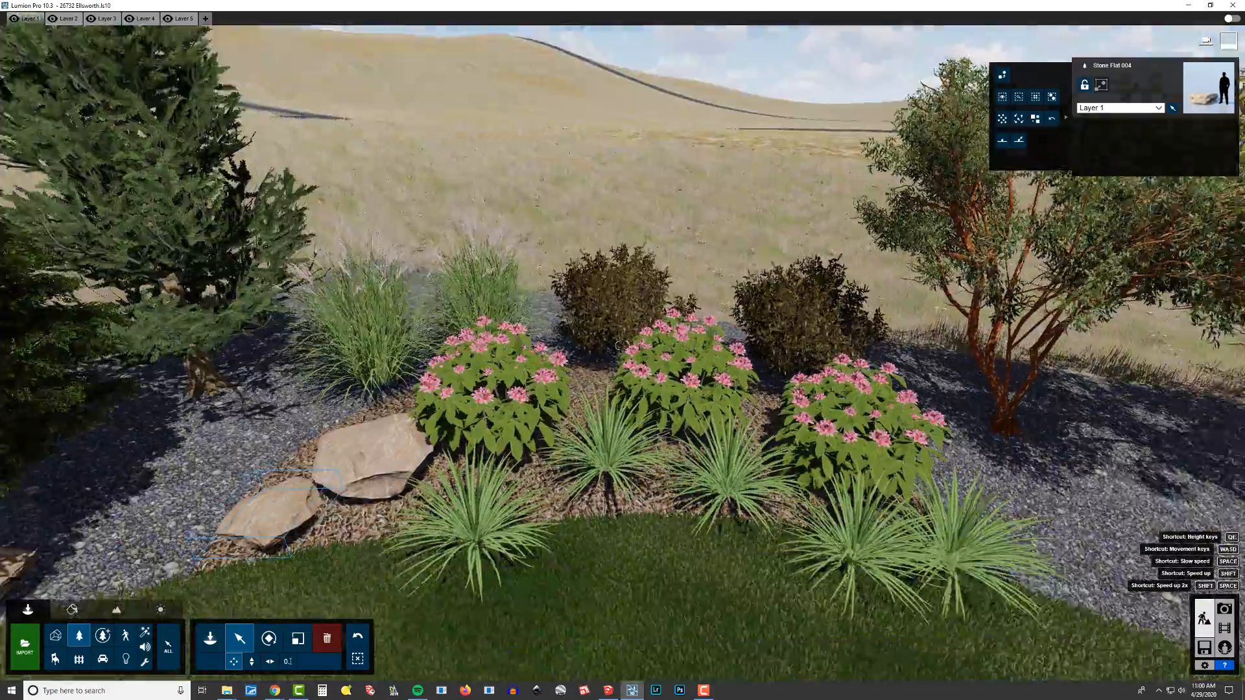
key("q")
right_click_drag(623, 346, 598, 422)
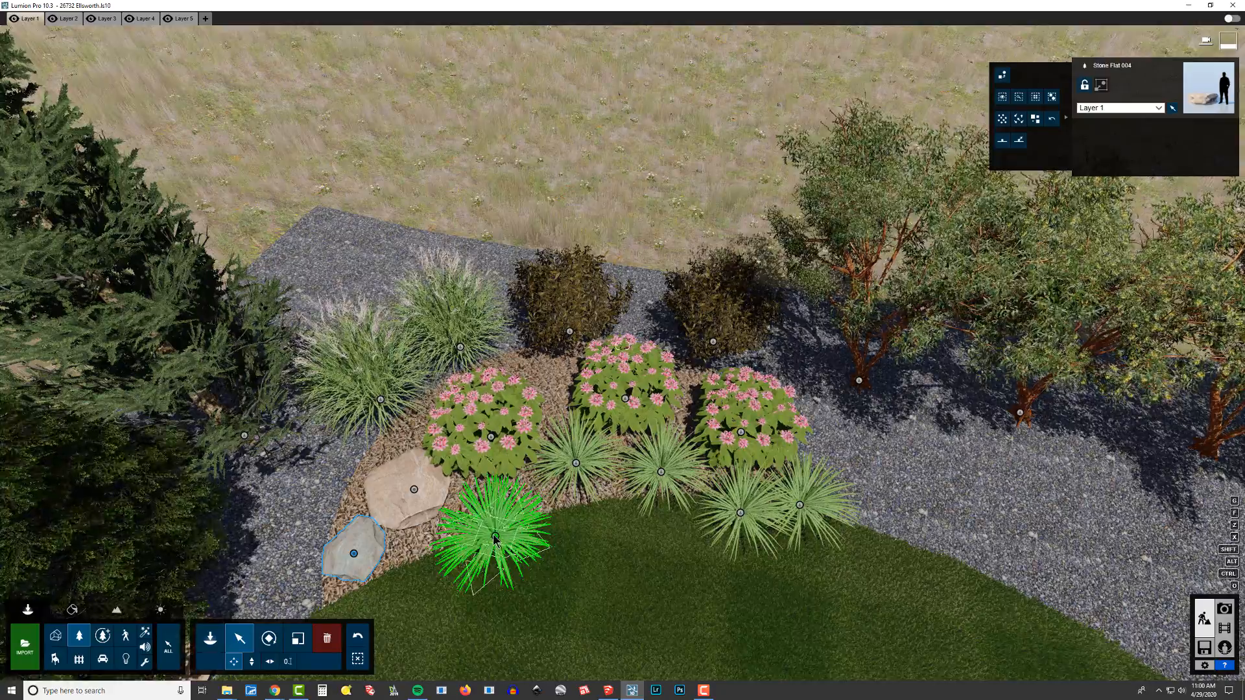
left_click_drag(489, 510, 486, 506)
left_click_drag(581, 484, 587, 493)
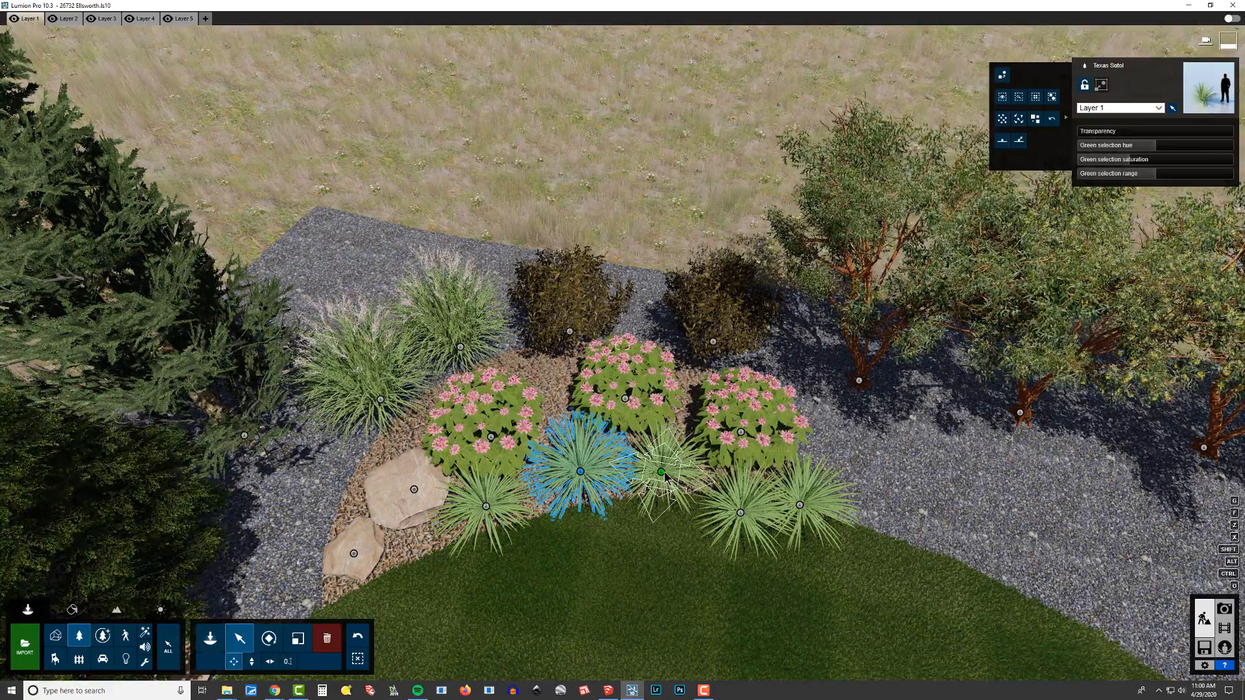
Step: Switch to the Landscape Plan image and check the plant layout drawn for the beds
key("d")
right_click_drag(627, 524, 564, 512)
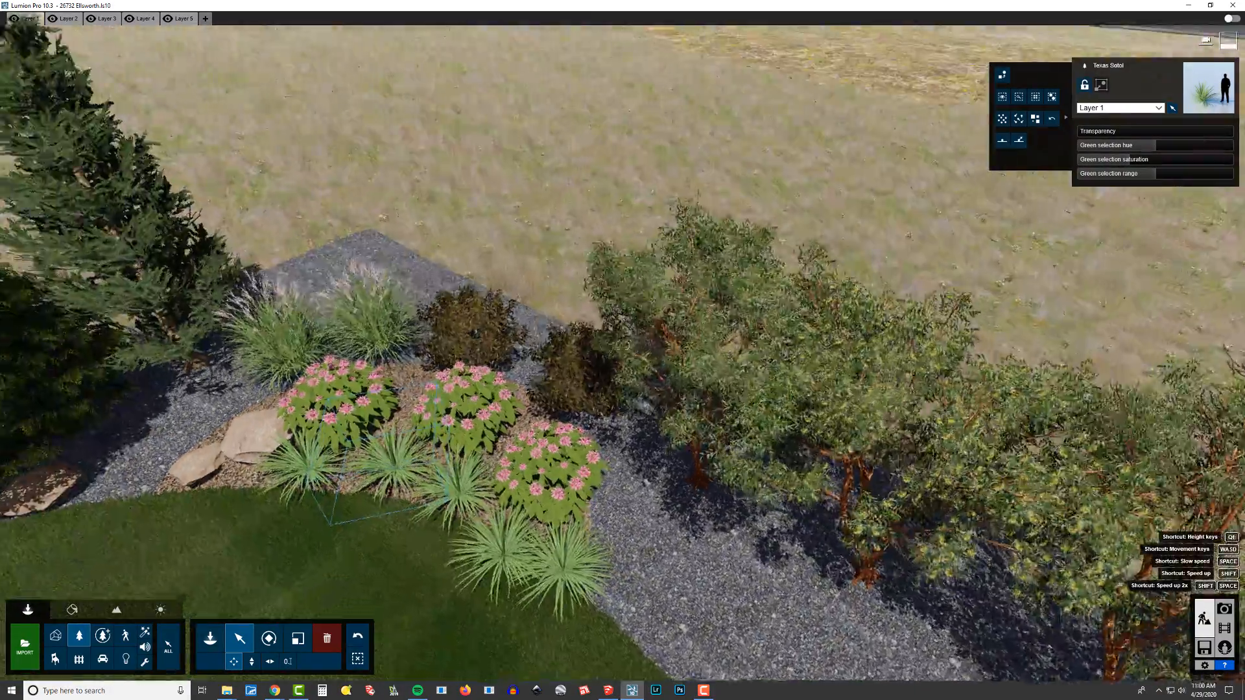
key("s")
mouse_move(622, 346)
right_mouse_down()
mouse_move(448, 346)
mouse_move(571, 345)
mouse_move(532, 346)
right_mouse_up()
key("w")
key("alt+Tab")
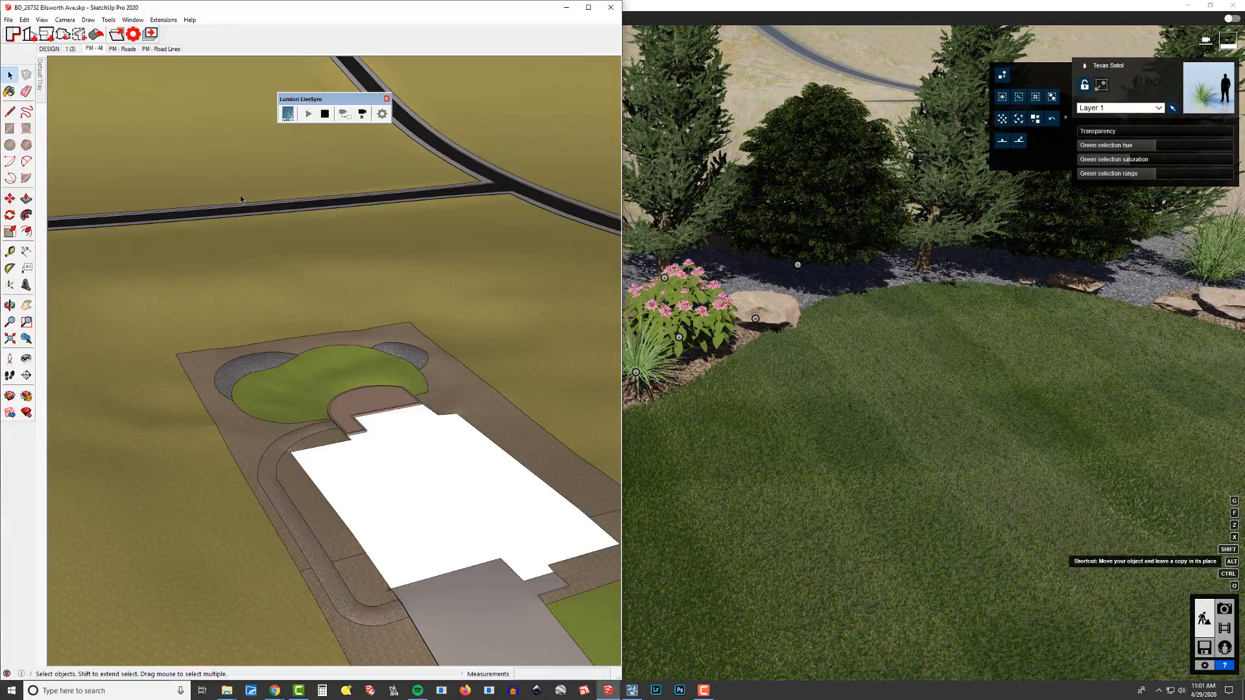
key("alt+Tab")
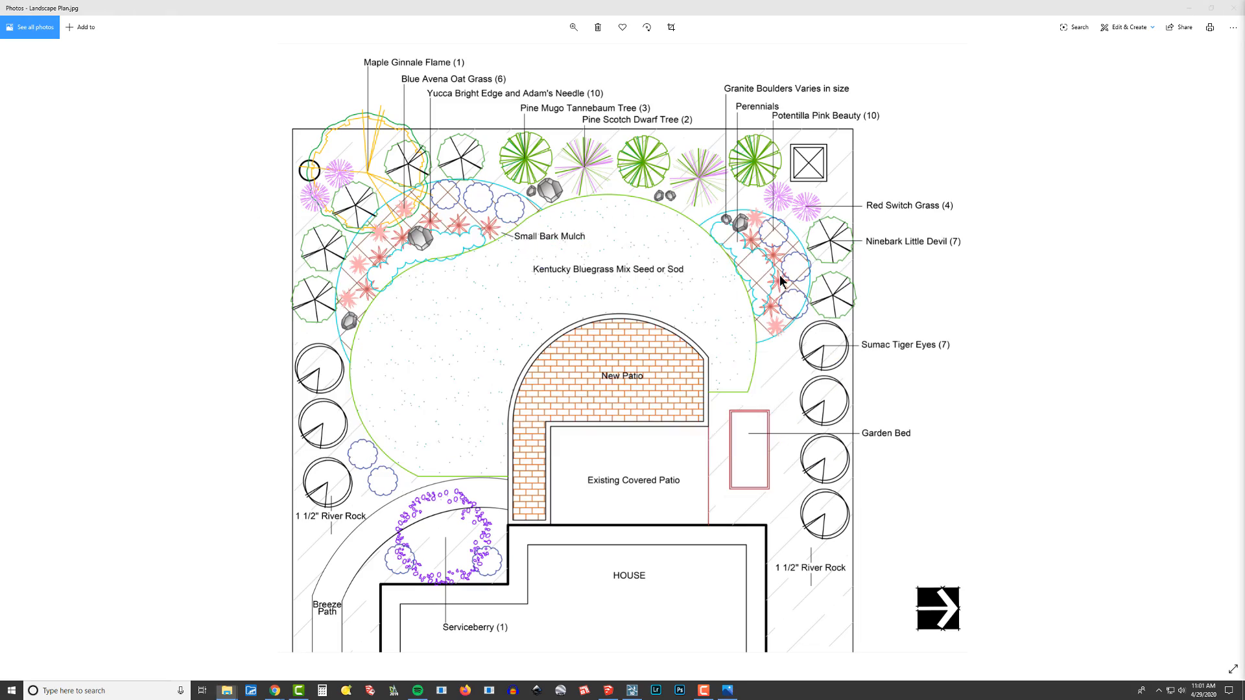
Step: Compare both planting beds in Lumion, seen from above, with the Landscape Plan image
key("alt+Tab")
key("q")
right_click_drag(622, 347, 596, 492)
key("w")
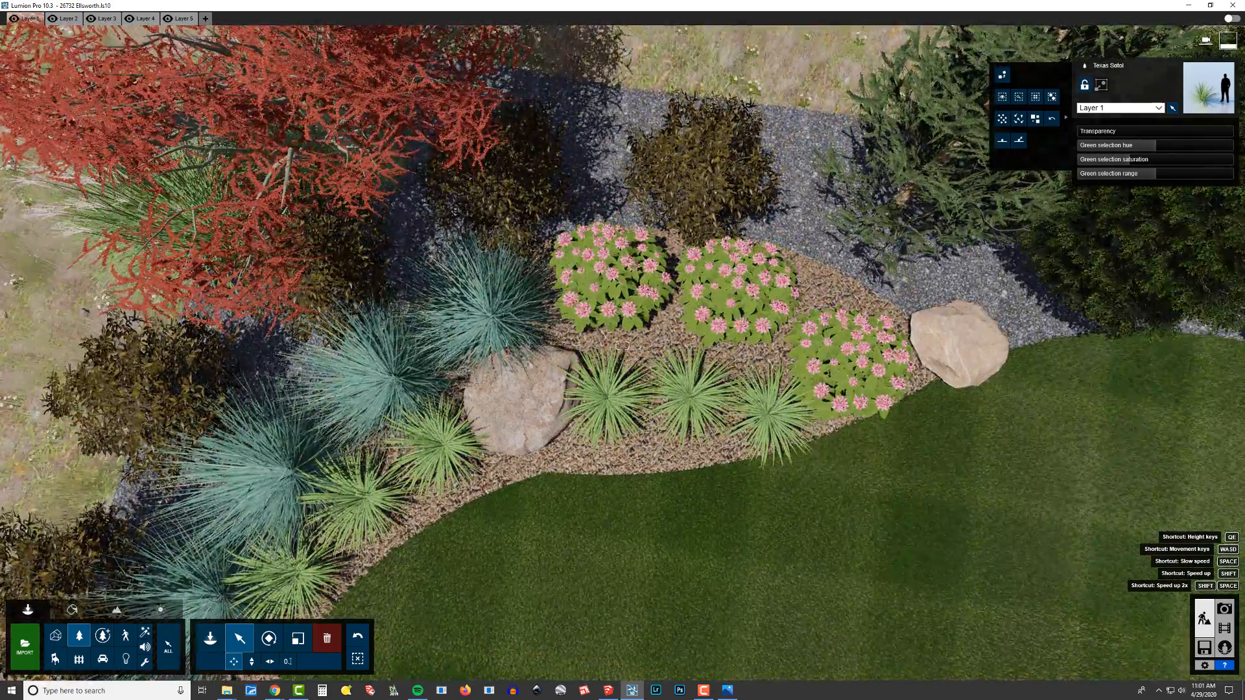
key("q")
key("w")
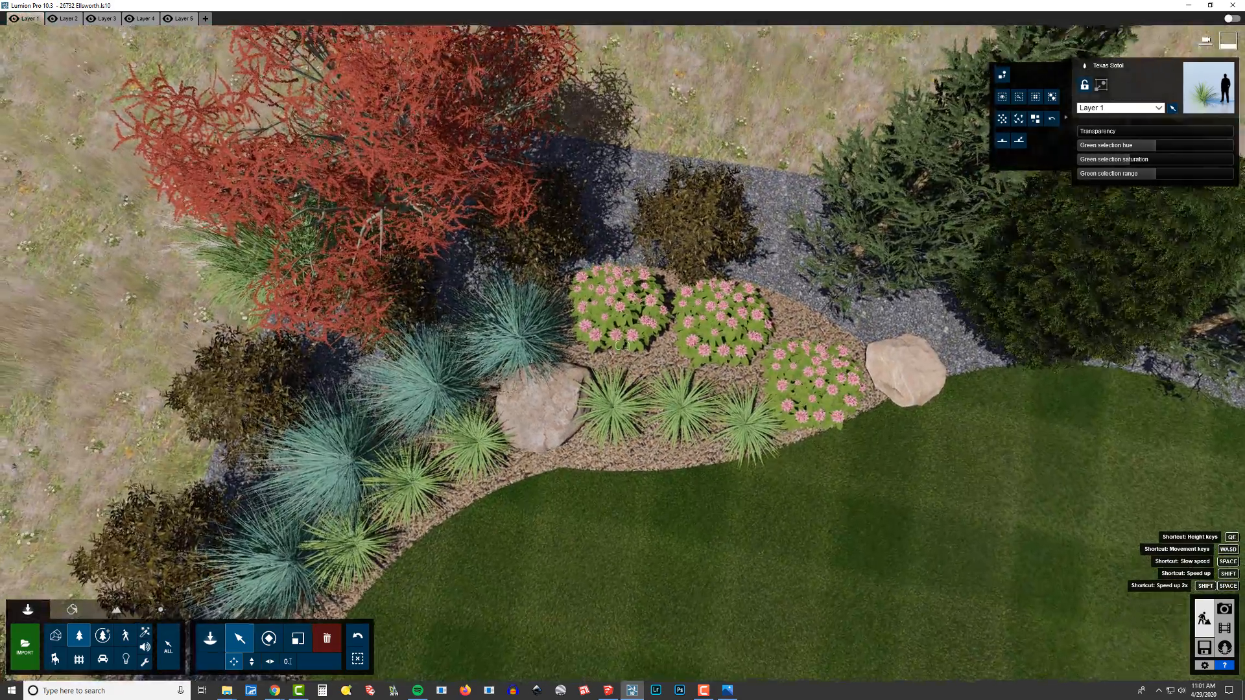
key("q")
key("d")
right_click_drag(623, 346, 733, 347)
key("d")
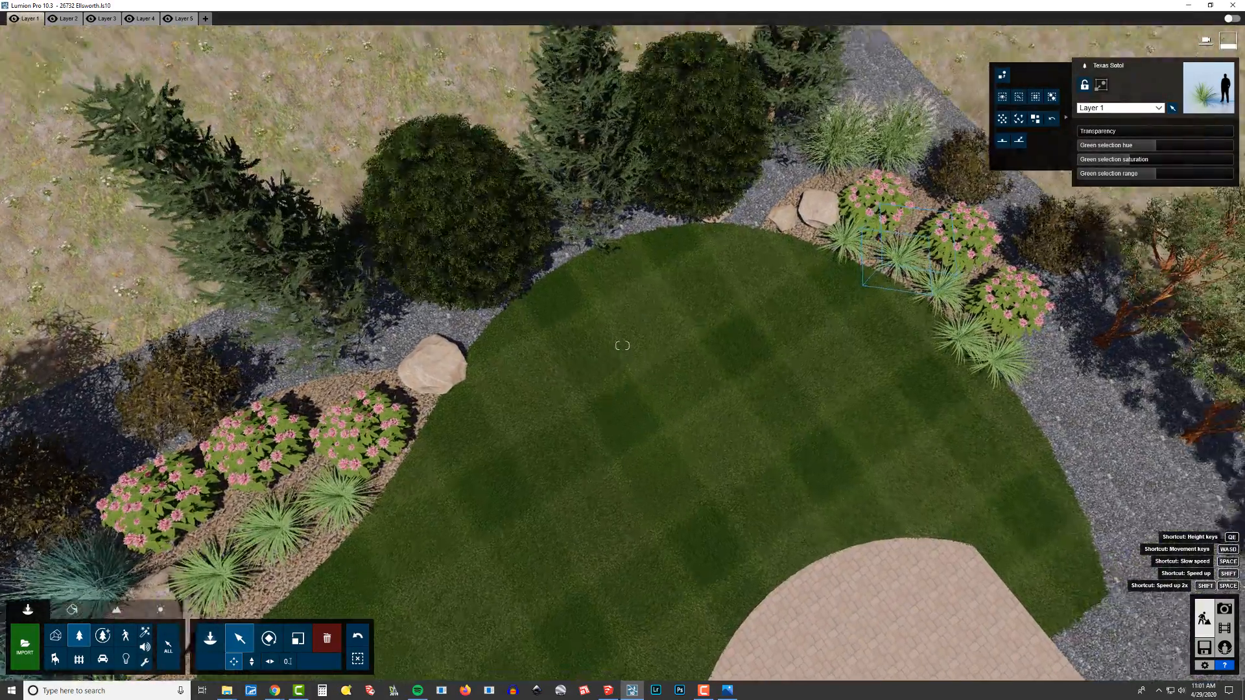
key("w")
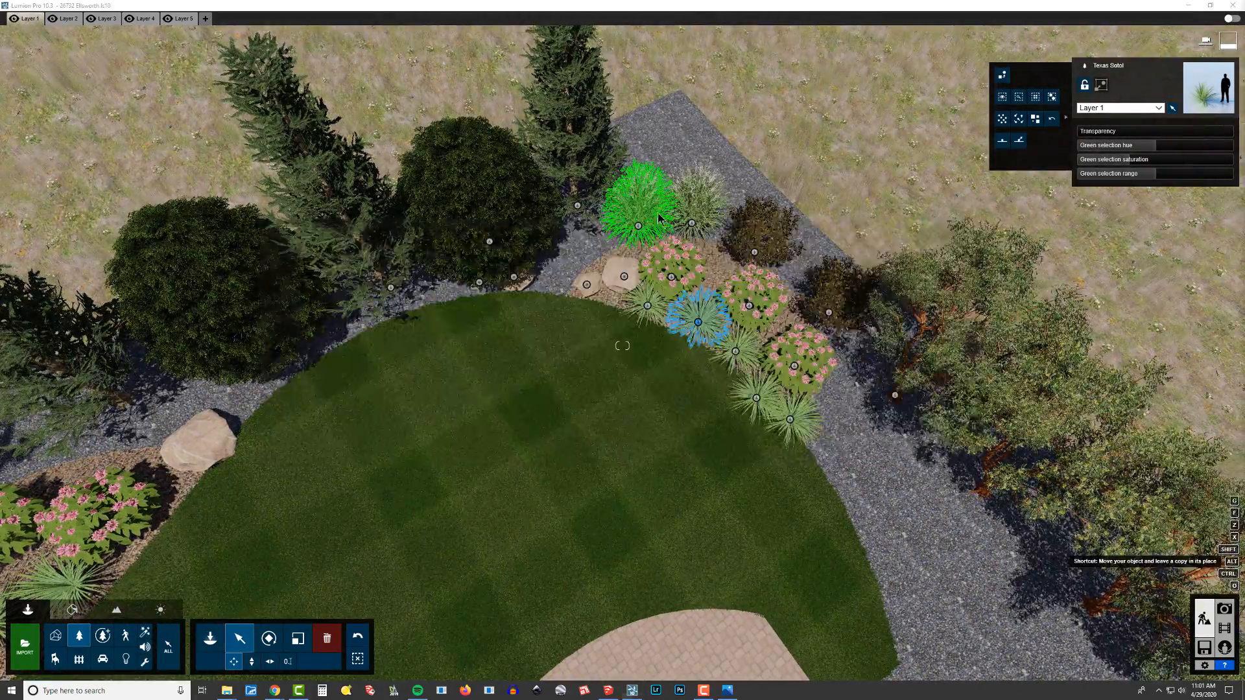
key("alt+Tab")
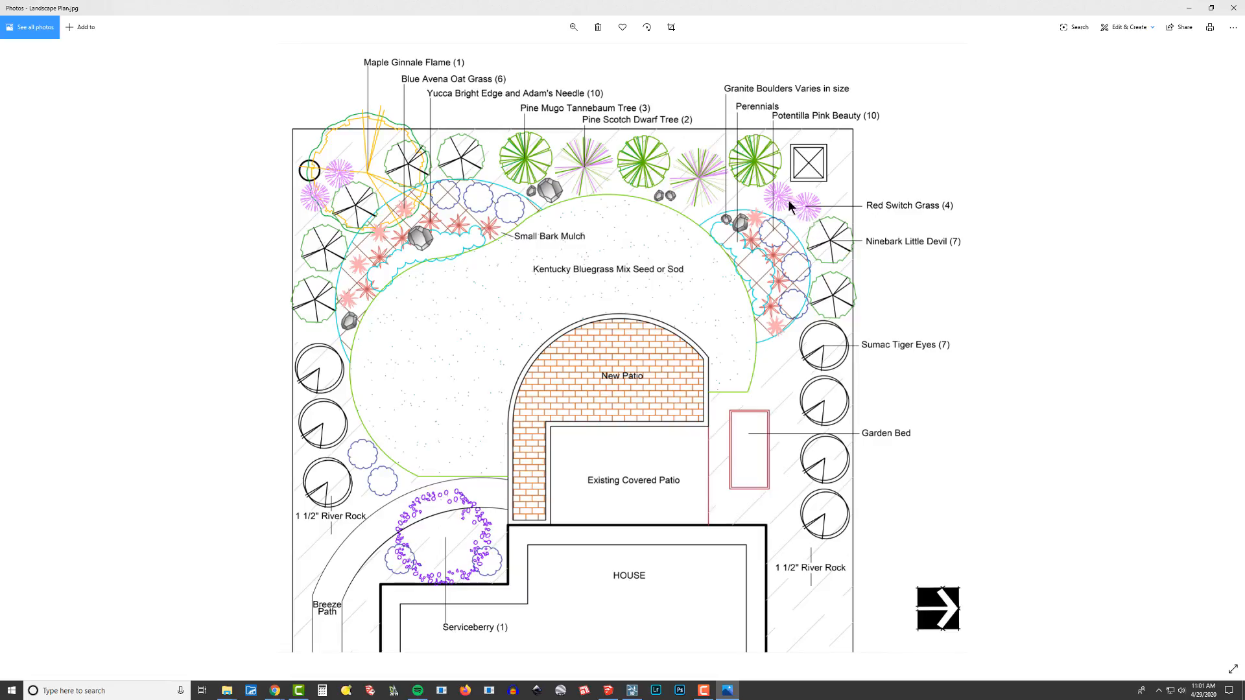
key("alt+Tab")
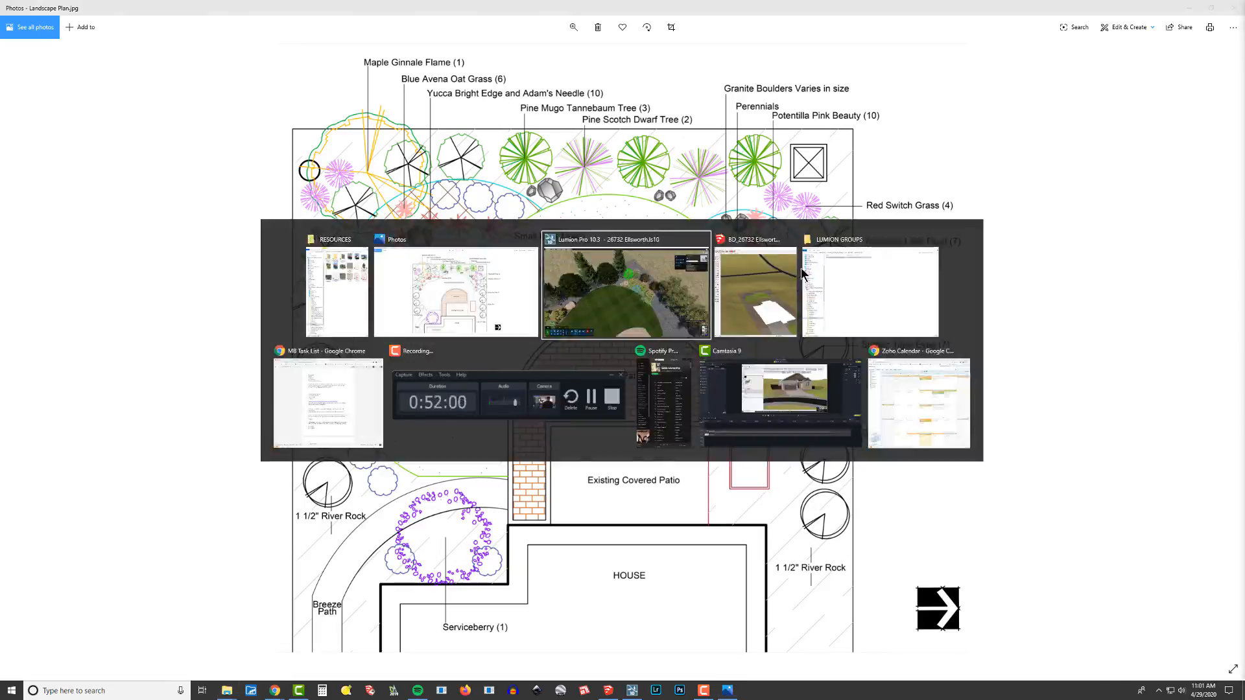
Step: Move the three pink rhododendrons in the corner bed farther back from the lawn, in front of the rear grasses and shrubs
key("w")
right_click_drag(649, 235, 616, 218)
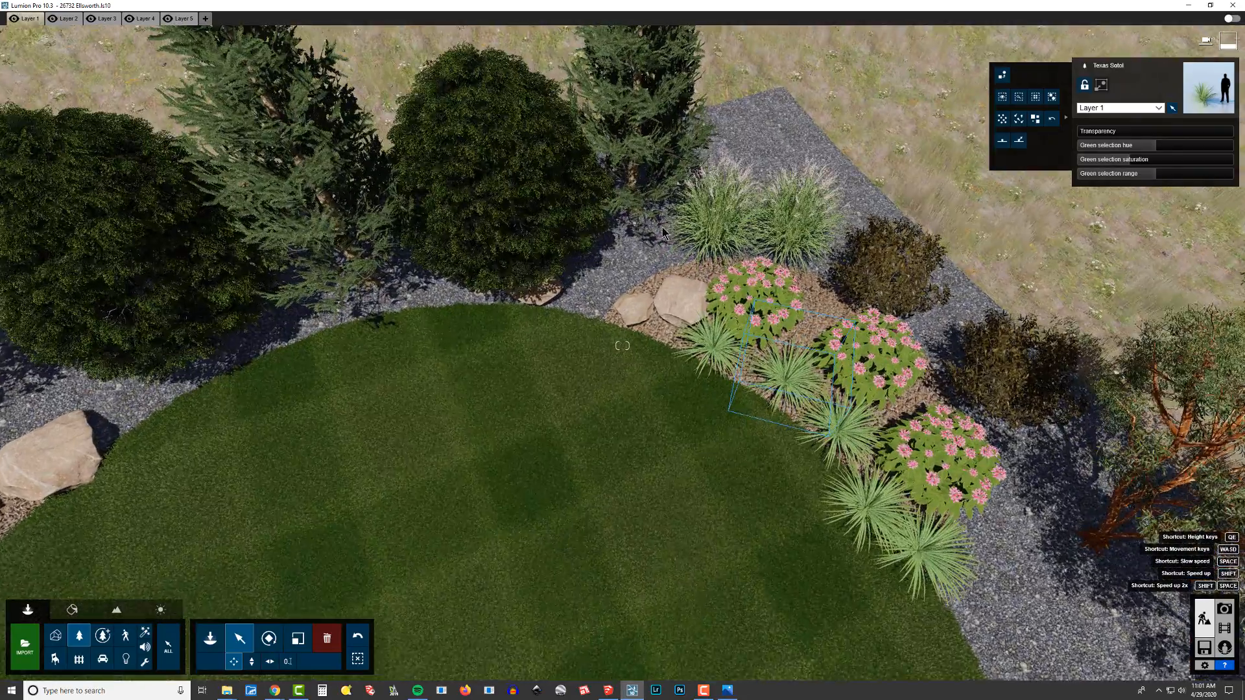
left_click_drag(749, 320, 721, 284)
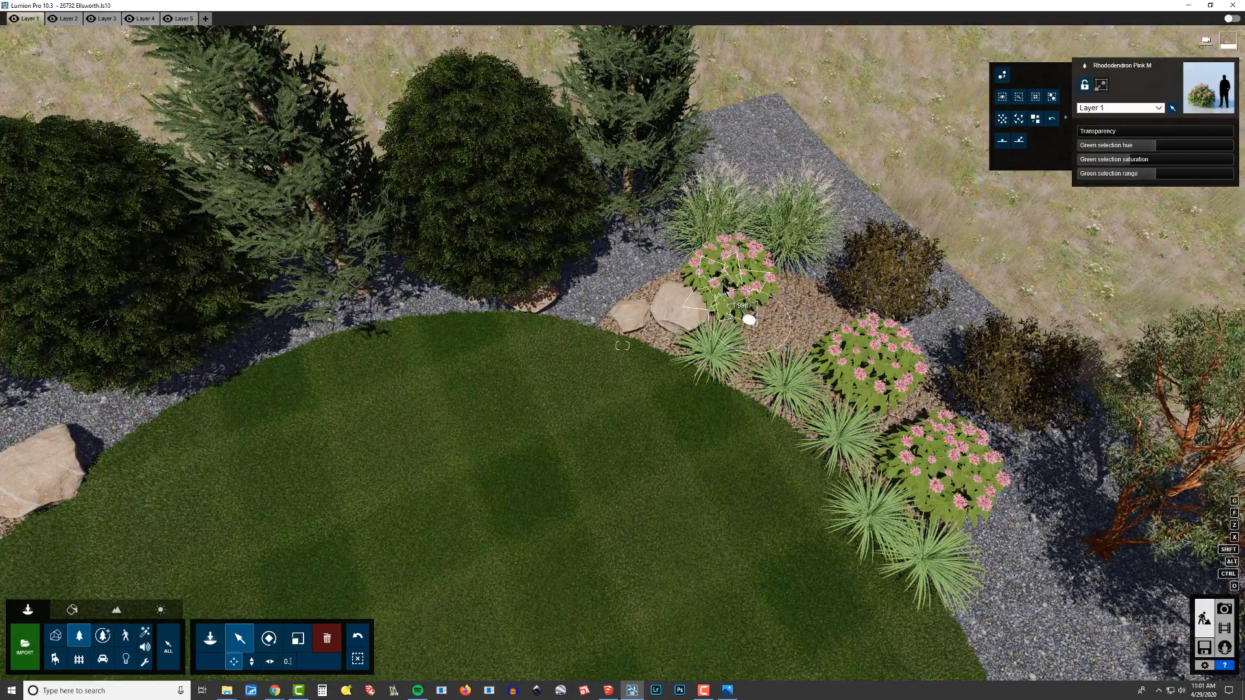
left_click_drag(864, 375, 830, 323)
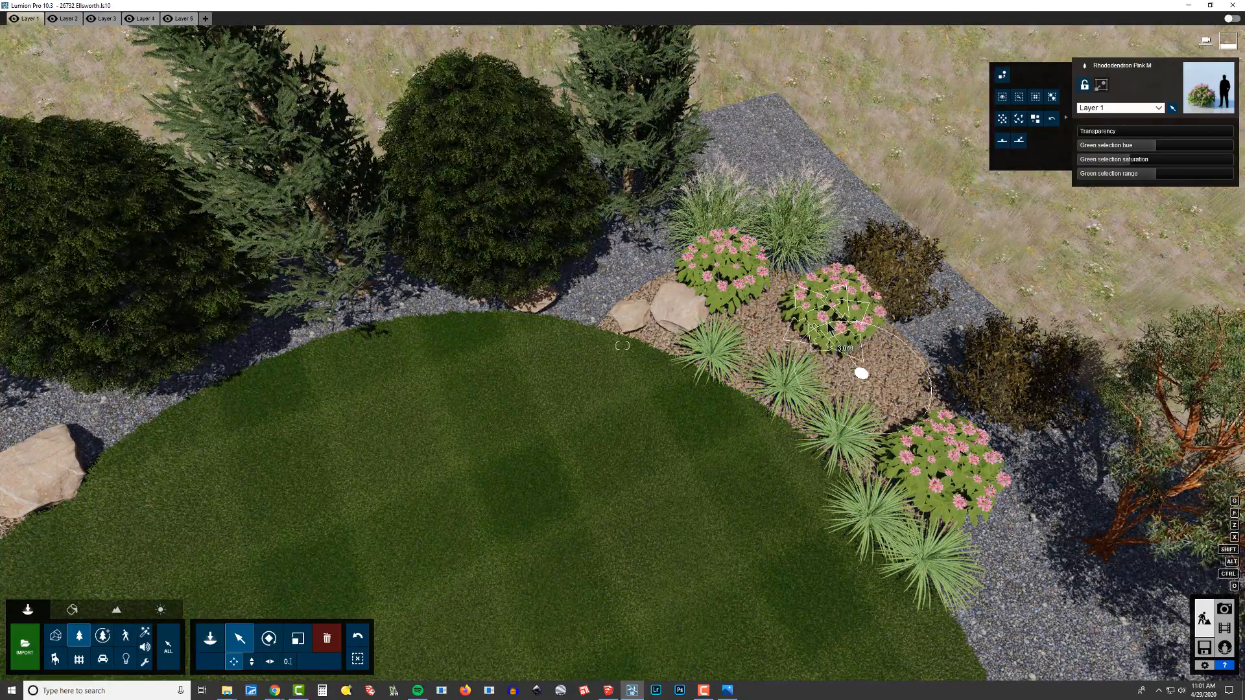
left_click_drag(931, 474, 921, 397)
Step: Move the five Texas Sotol plants in the corner bed off the lawn edge, up against the rhododendrons
left_click_drag(712, 359, 739, 323)
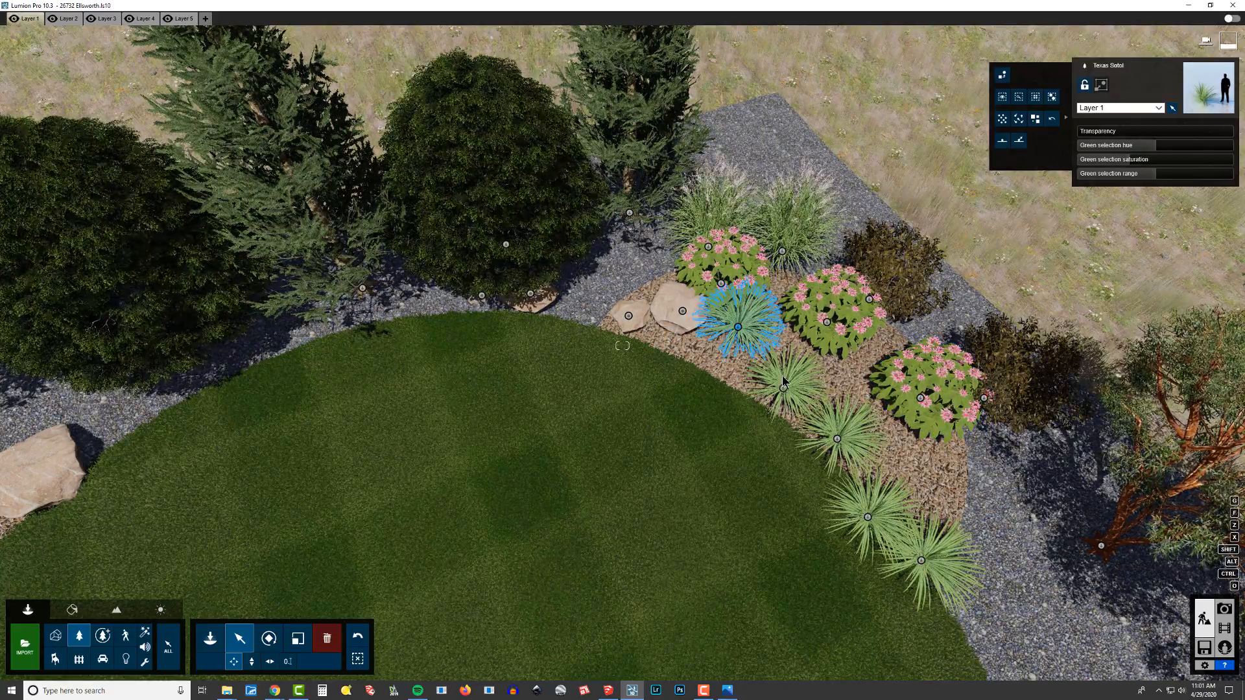
left_click_drag(784, 388, 795, 353)
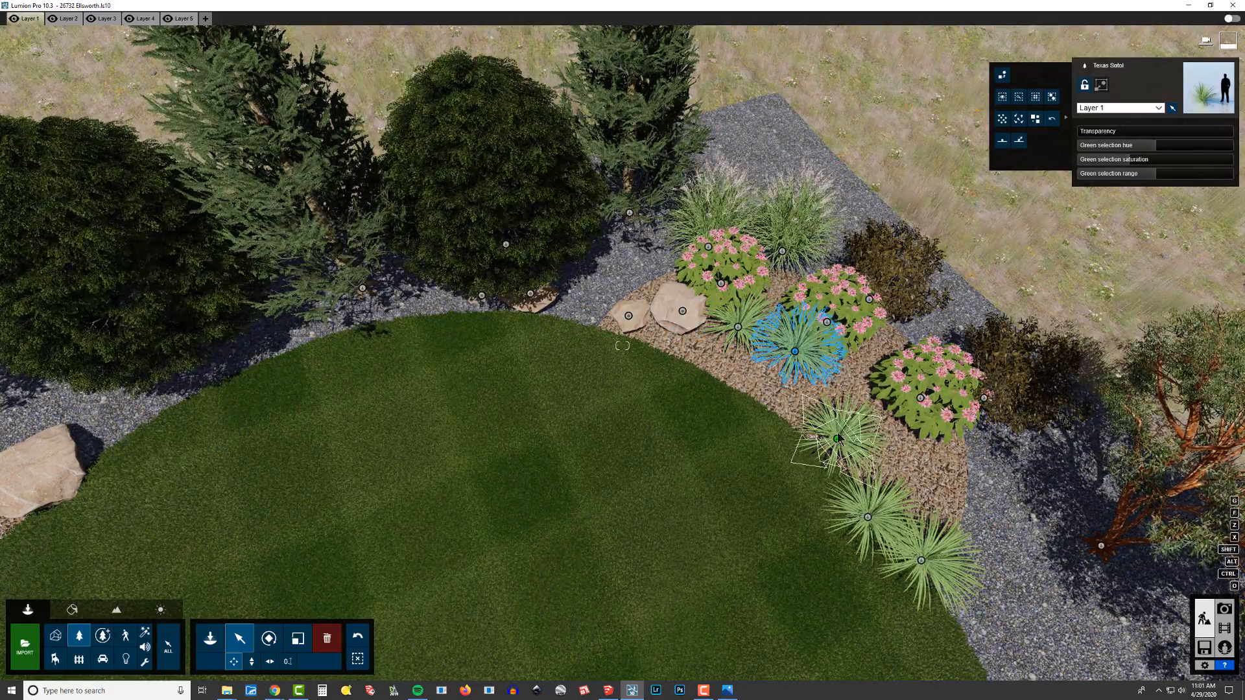
left_click_drag(838, 434, 850, 397)
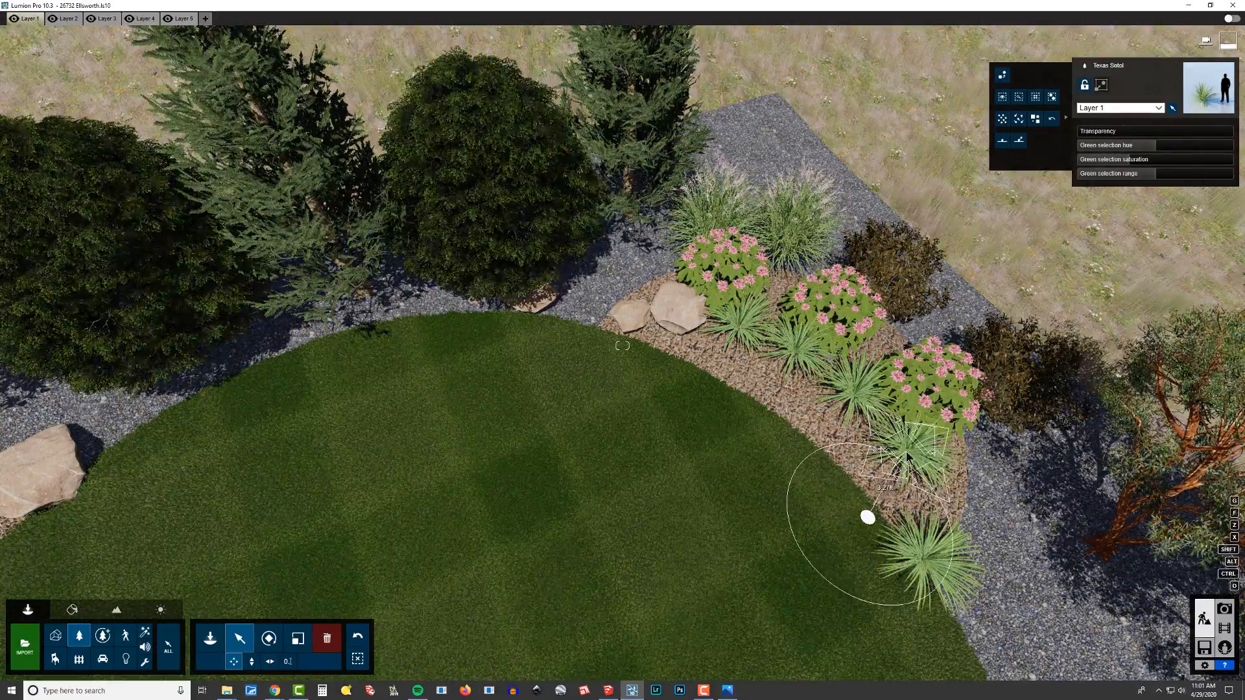
left_click_drag(874, 520, 906, 450)
left_click_drag(926, 555, 941, 525)
Step: Move the sotol plants beside the blue grasses and the central boulder back from the lawn edge in the maple bed
right_click_drag(941, 525, 700, 448)
key("w")
right_click_drag(908, 467, 888, 418)
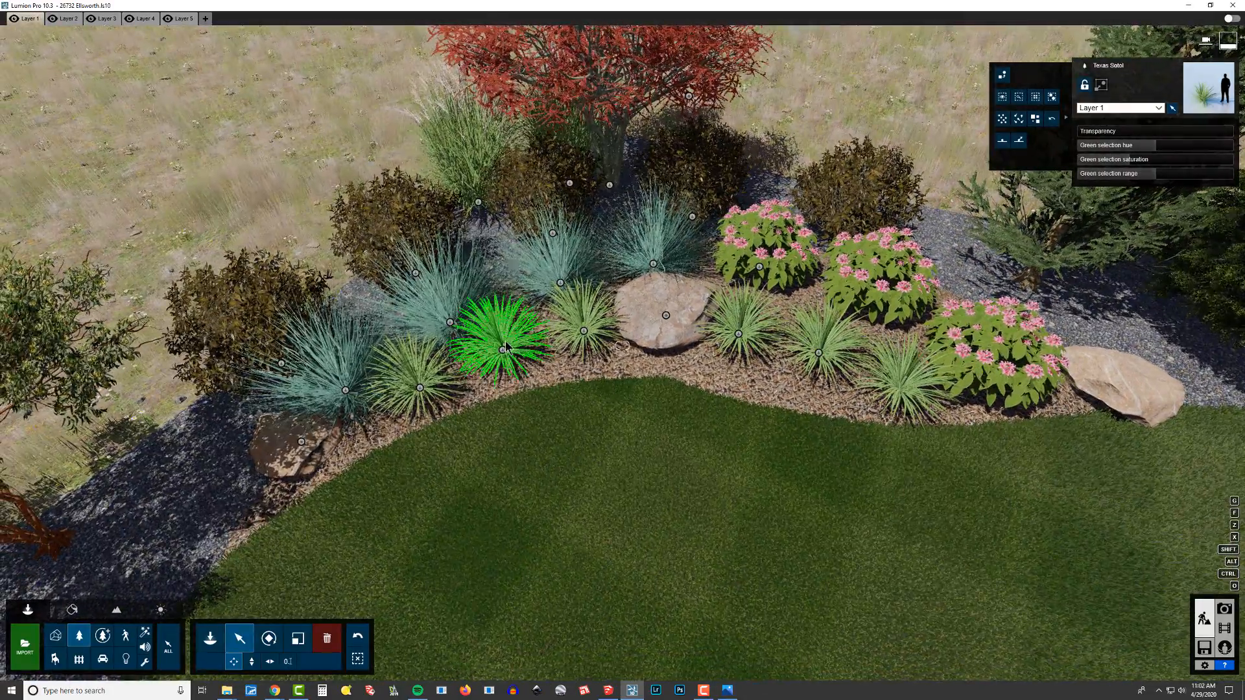
left_click_drag(501, 342, 670, 303)
left_click(668, 321)
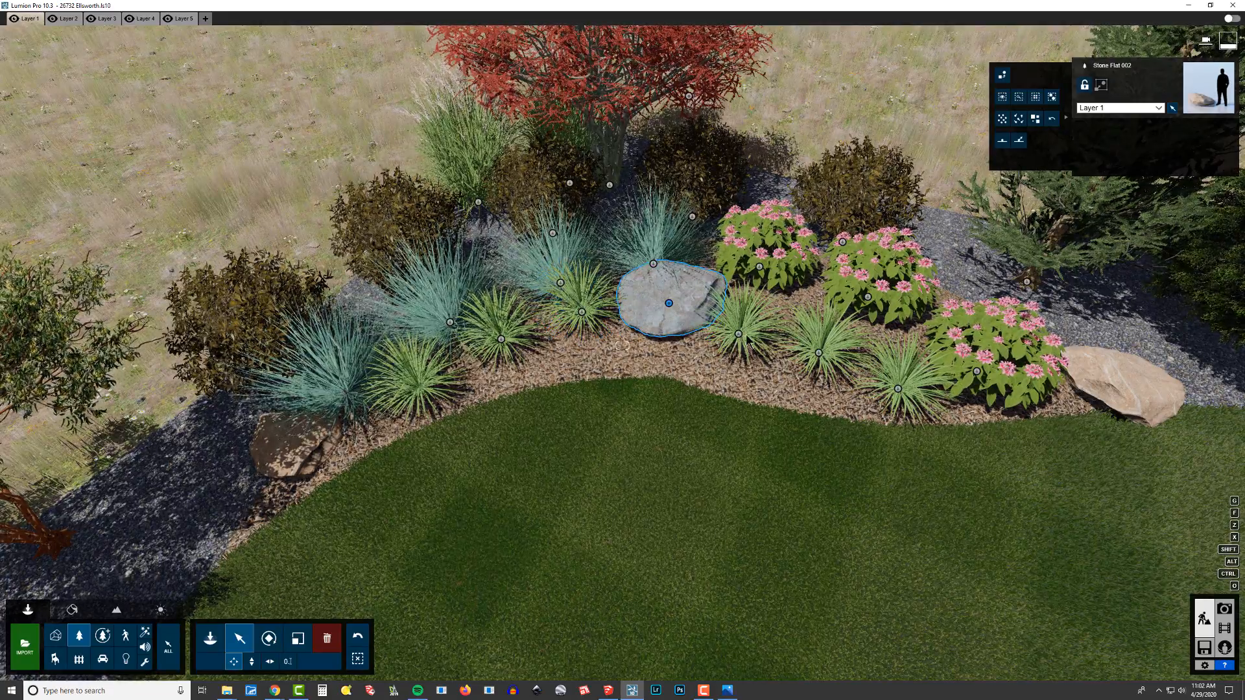
Step: Move the three sotol plants between the central boulder and the rhododendrons back from the lawn edge
left_click_drag(738, 334, 754, 316)
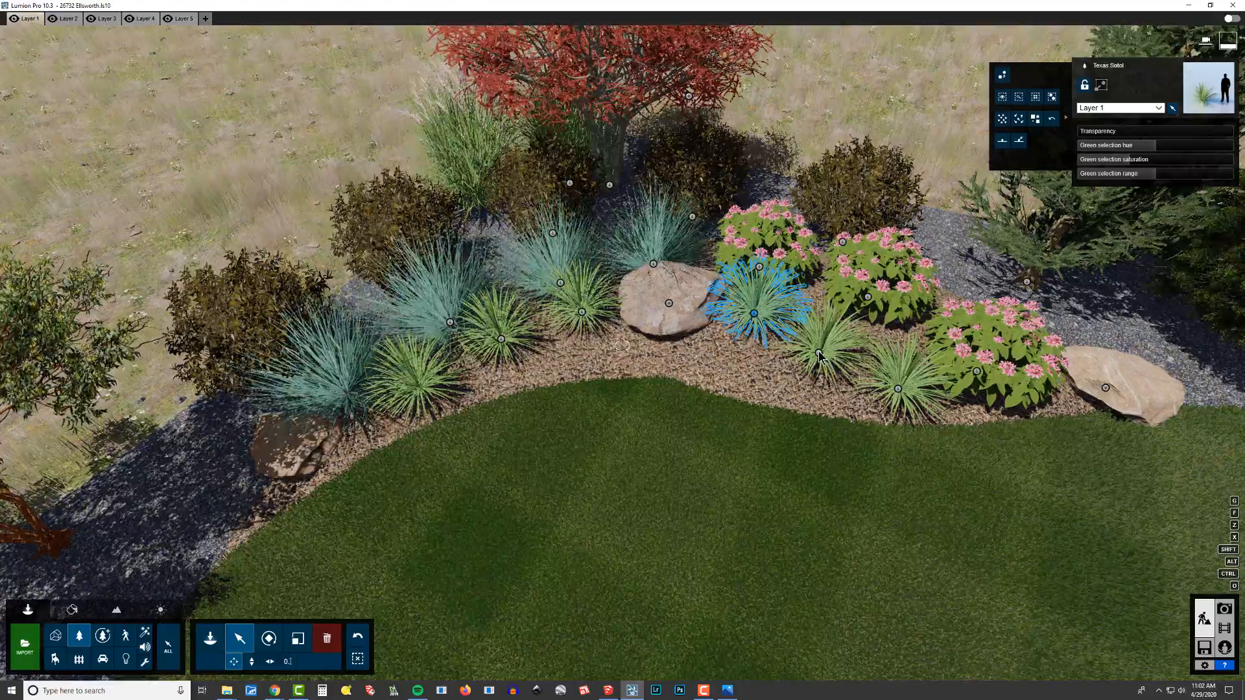
left_click_drag(825, 349, 835, 329)
left_click_drag(905, 387, 908, 353)
Step: Open the patio's Pavers Modular Brick material for editing
right_click_drag(621, 346, 622, 346)
key("e")
key("w")
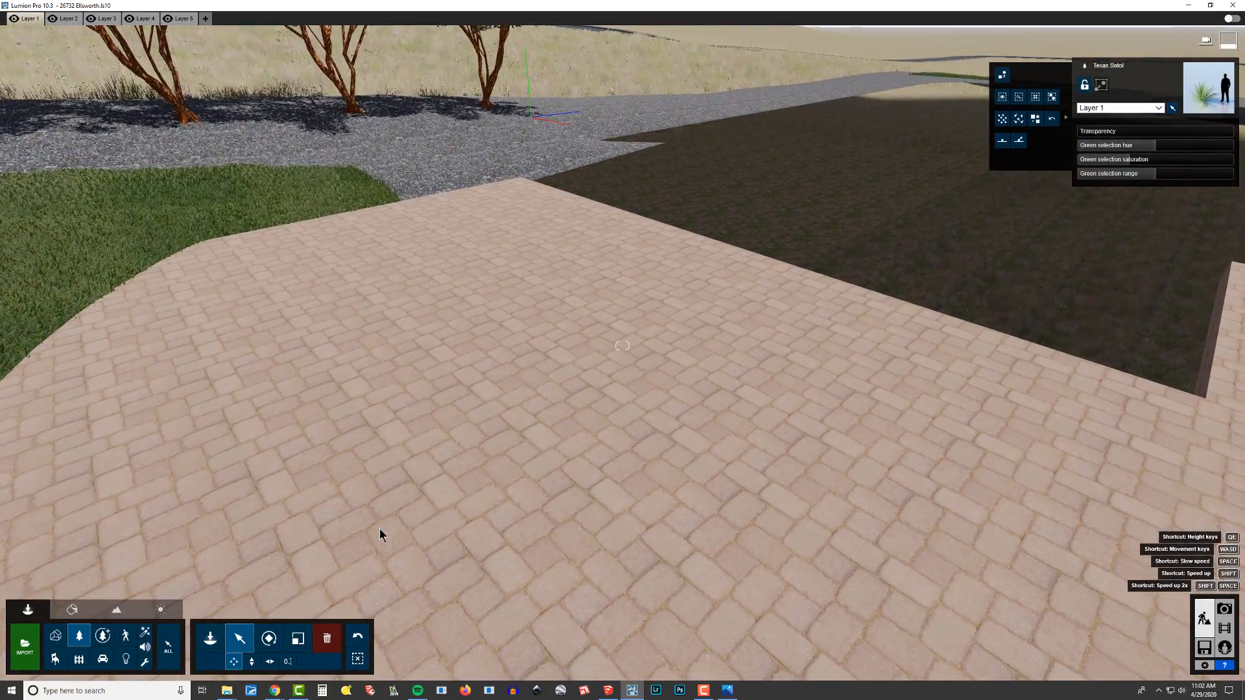
left_click(74, 610)
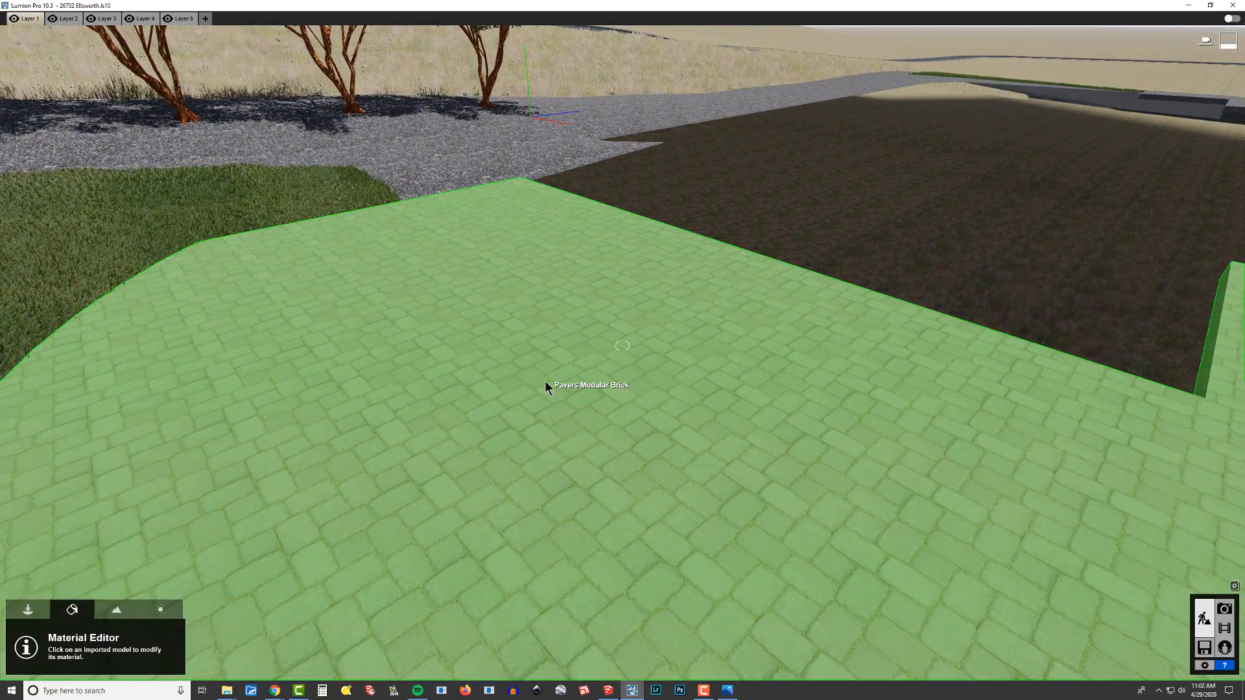
left_click(513, 250)
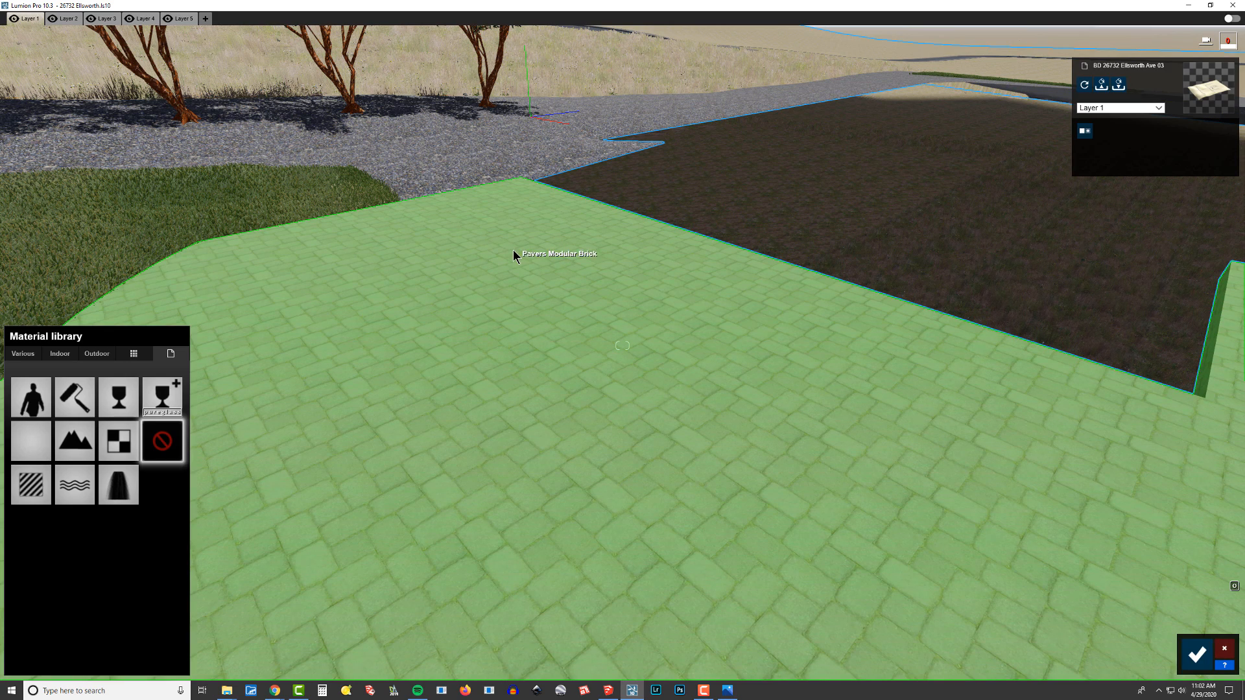
Step: Look through the material library's outdoor bricks and other categories for a suitable patio paver
left_click(23, 354)
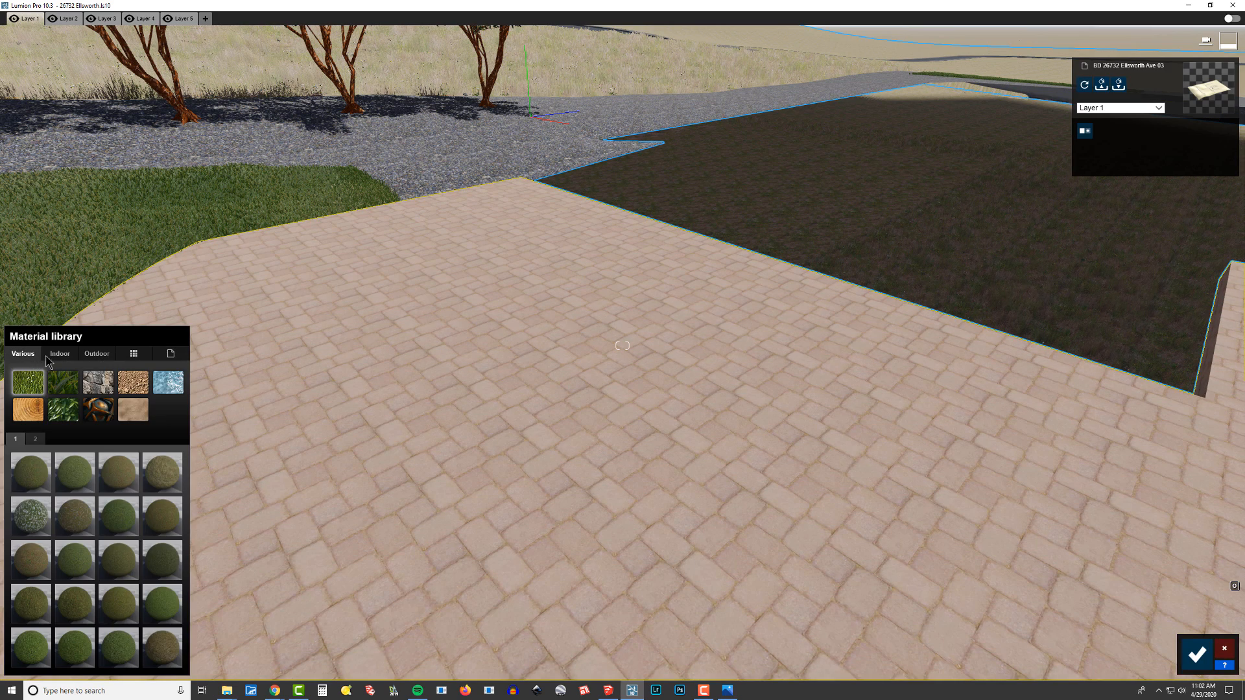
left_click(94, 355)
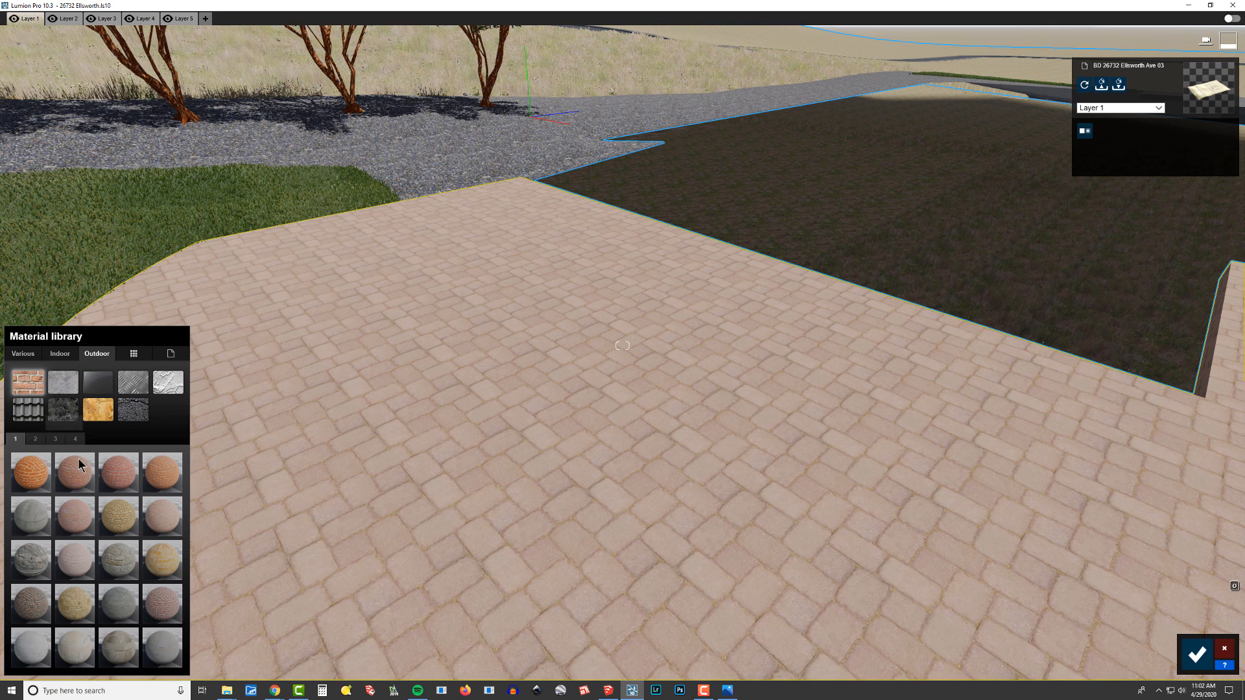
left_click(31, 441)
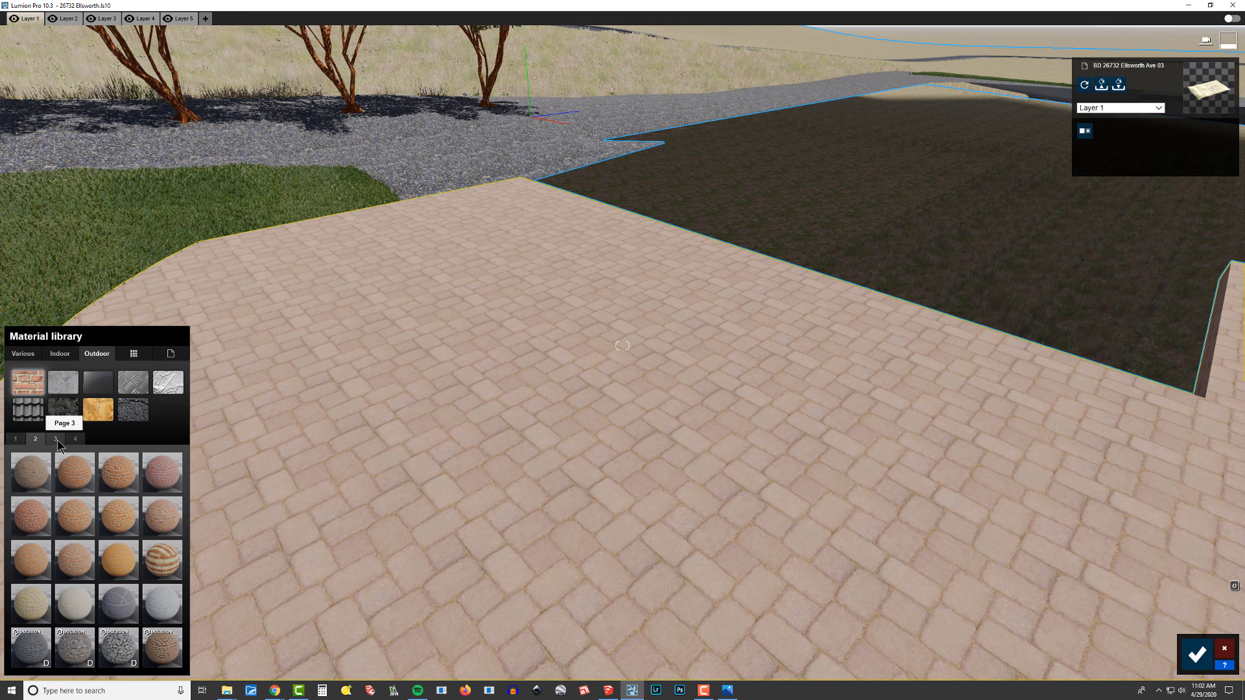
left_click(56, 440)
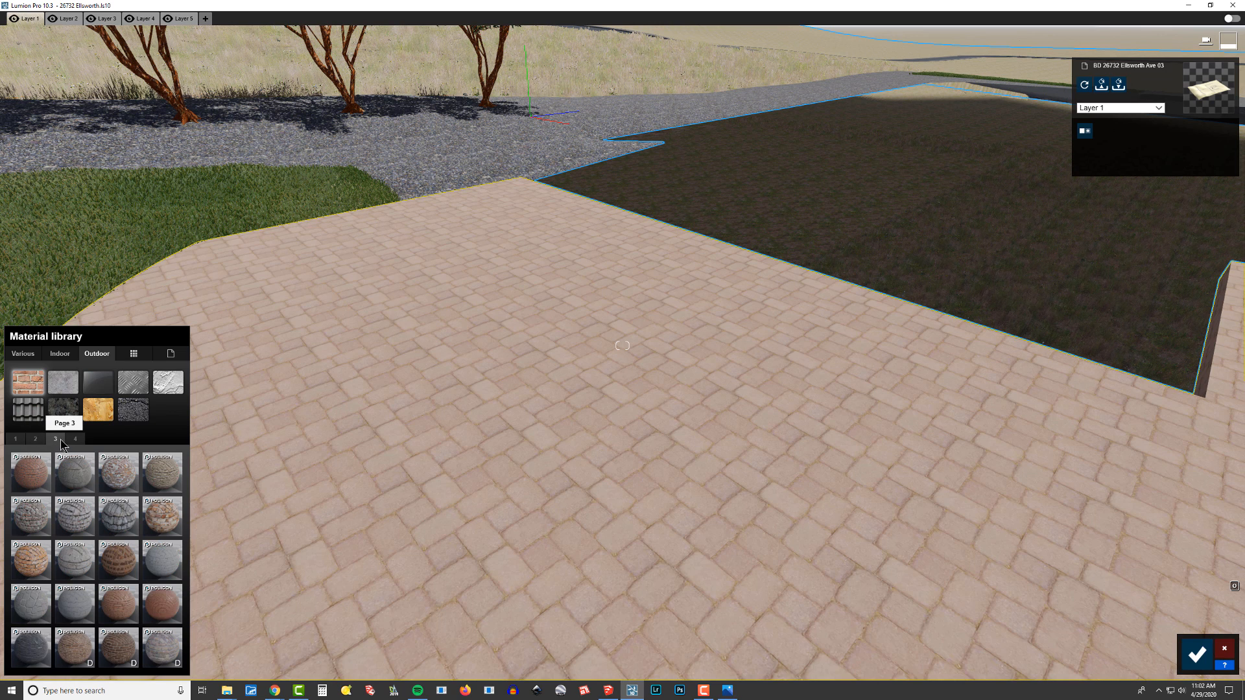
left_click(76, 441)
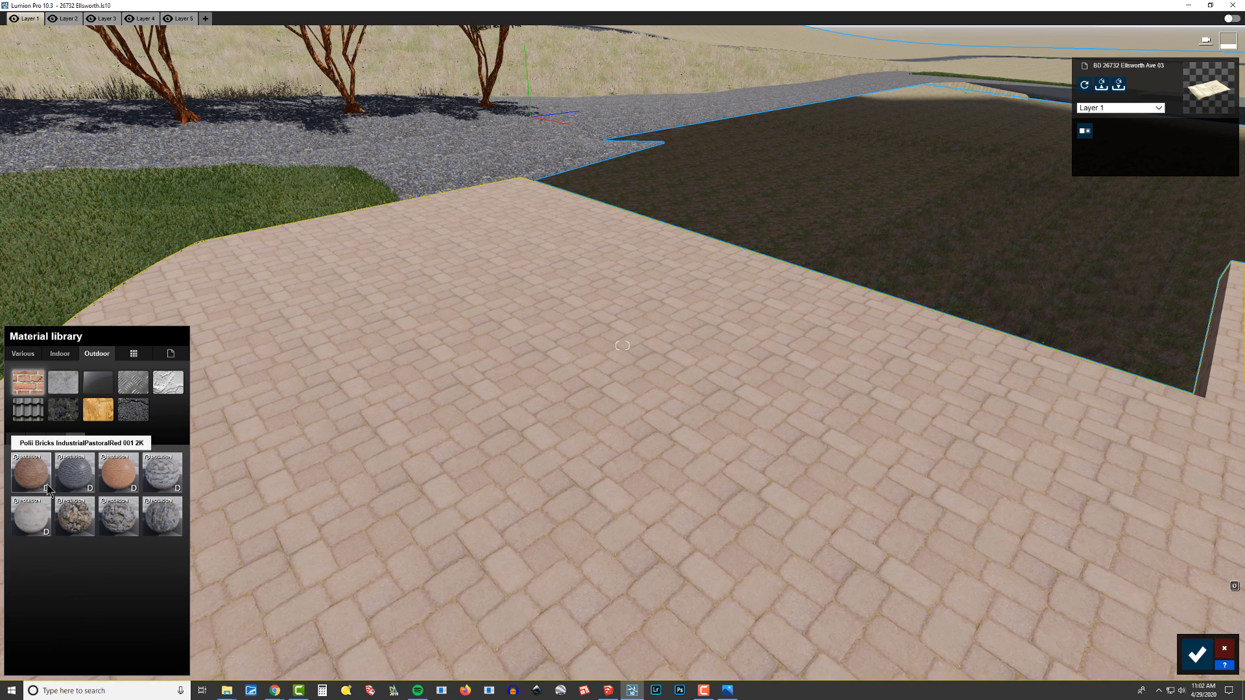
left_click(23, 356)
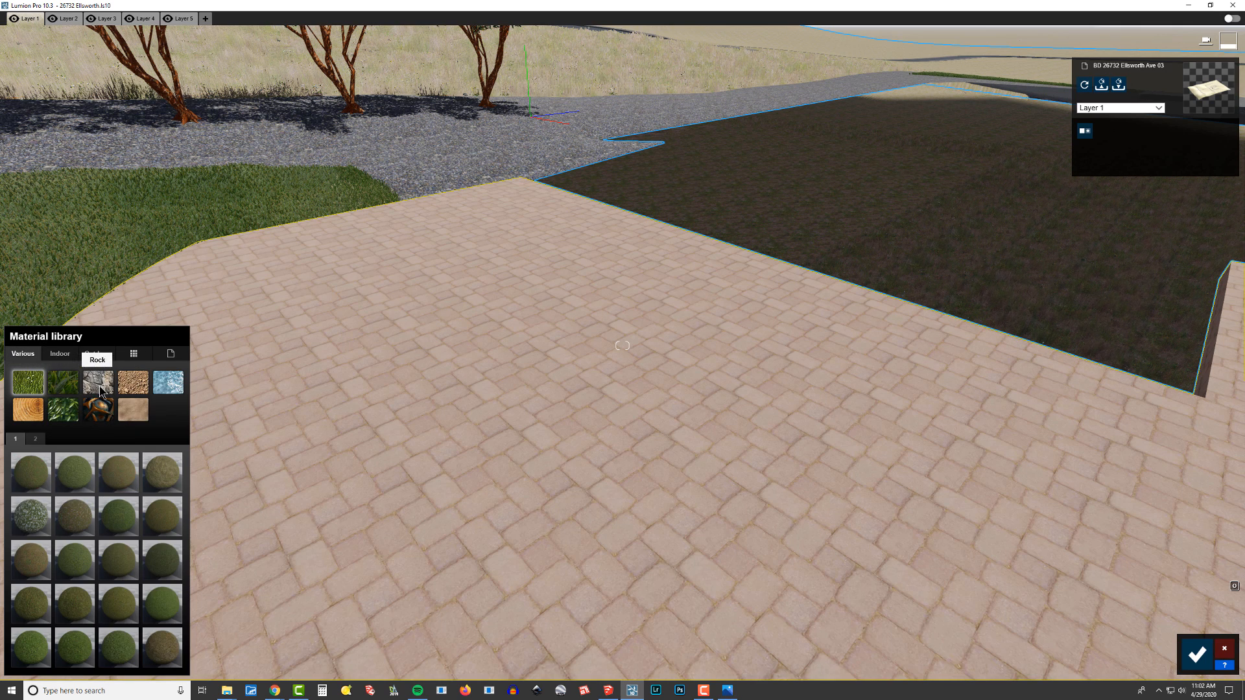
left_click(60, 354)
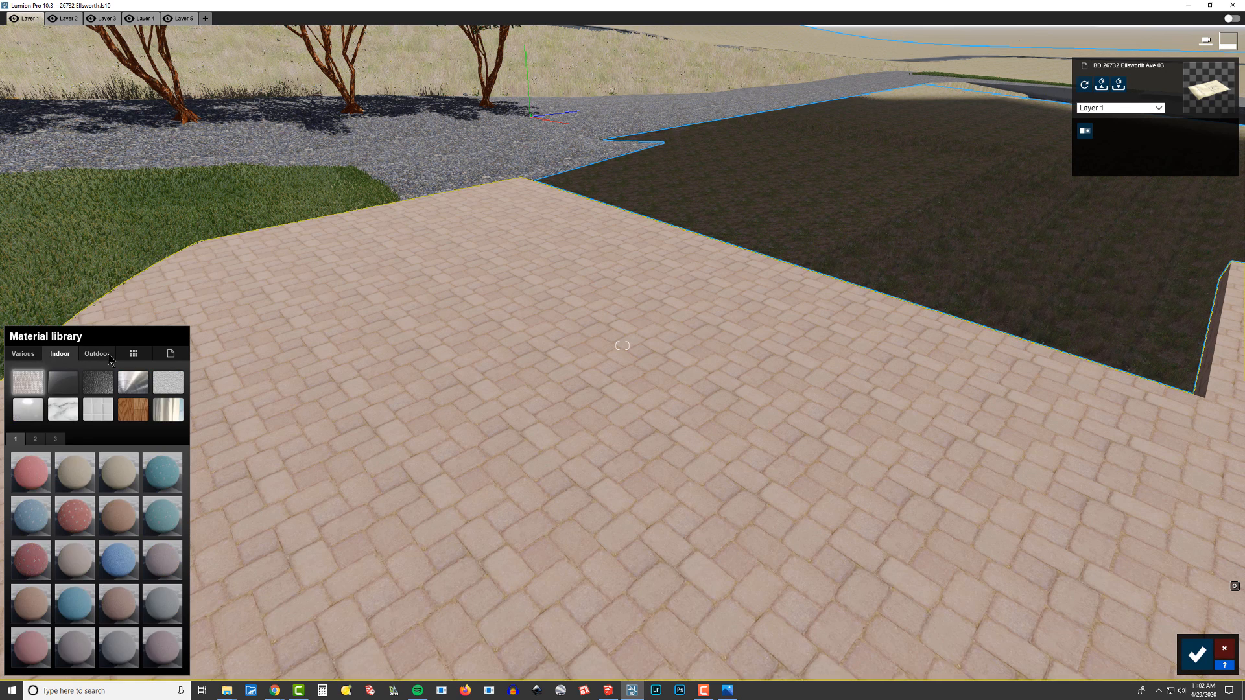
left_click(97, 353)
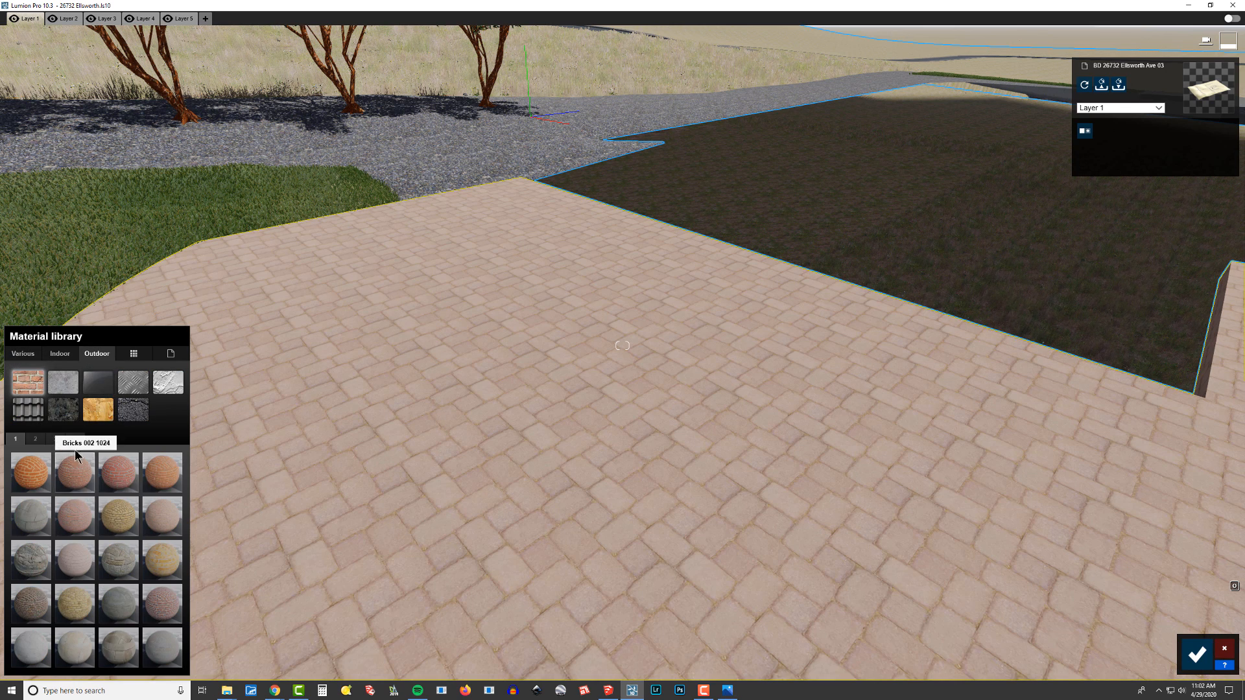
Step: Apply a weathered red brick from the outdoor brick materials to the patio's Pavers Modular Brick surface
left_click(56, 439)
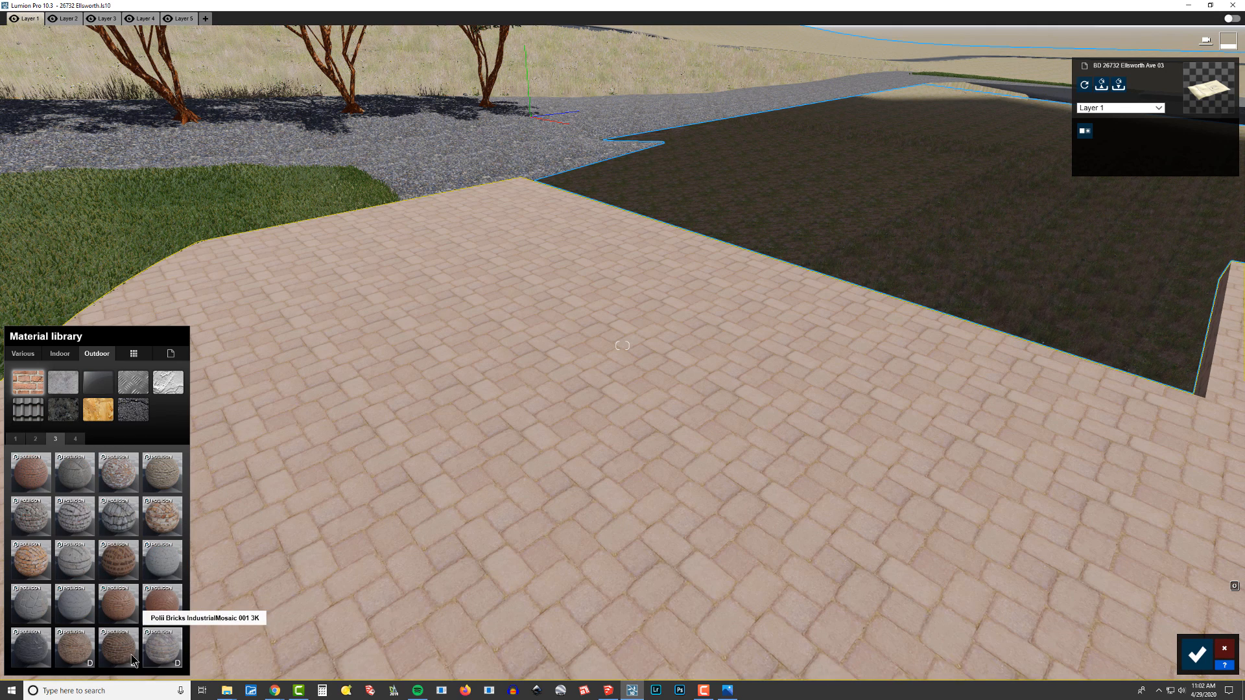
left_click(35, 441)
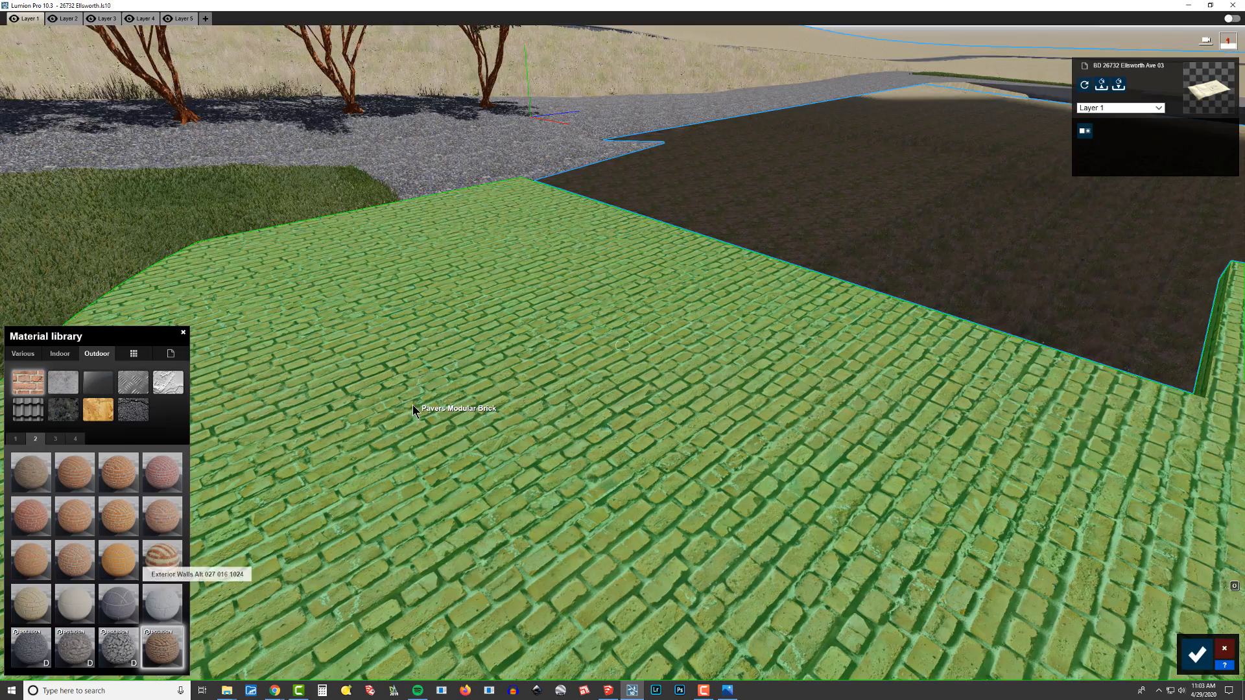
right_click_drag(418, 411, 363, 389)
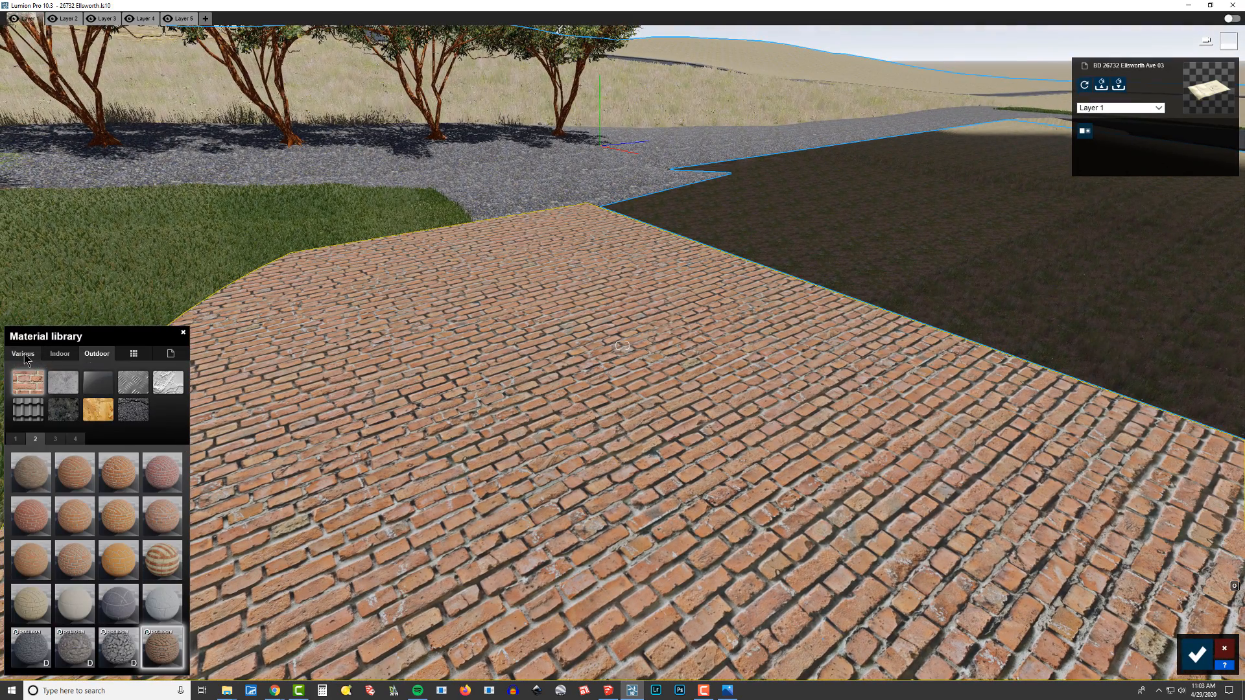
Step: Look through the material library's rock, woodland and indoor materials for a more suitable patio paver
left_click(24, 354)
left_click(97, 384)
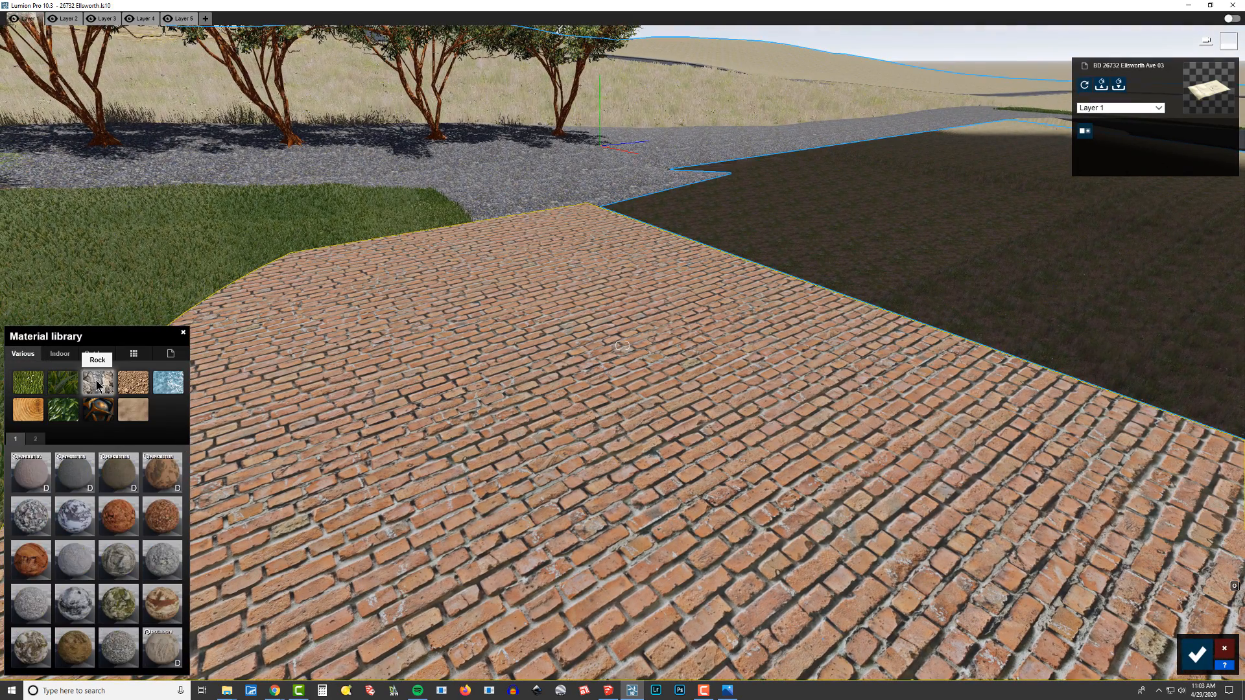
left_click(35, 440)
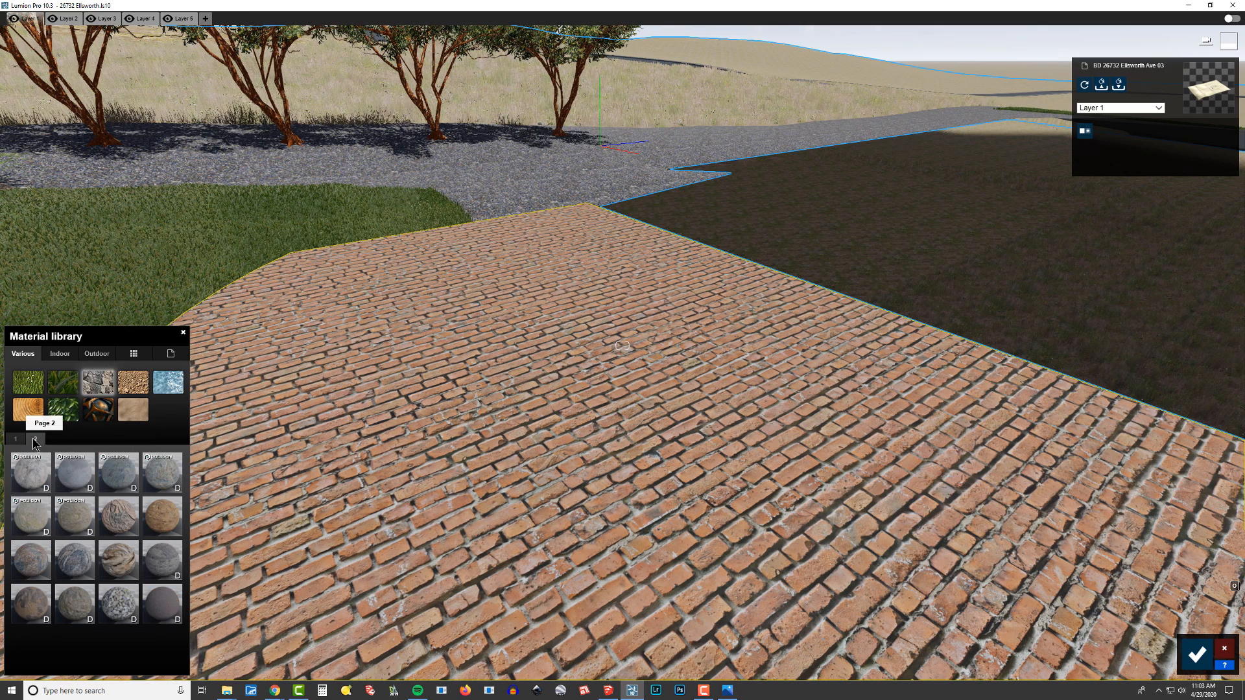
left_click(27, 421)
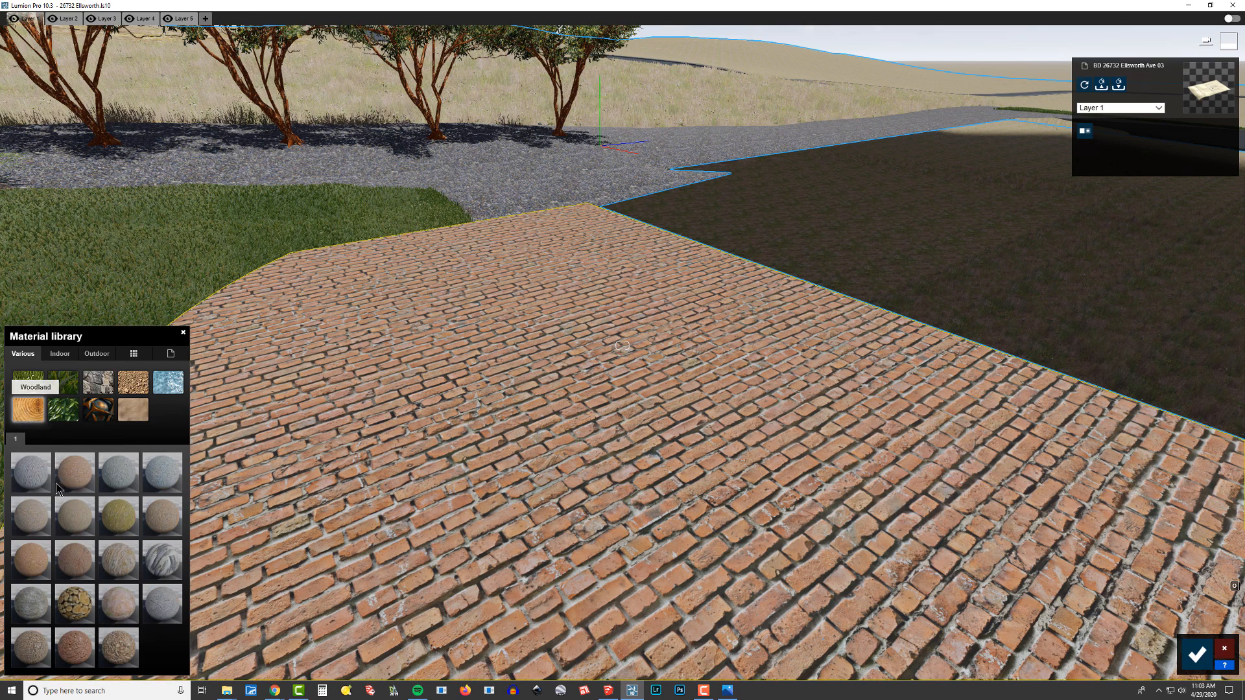
left_click(59, 354)
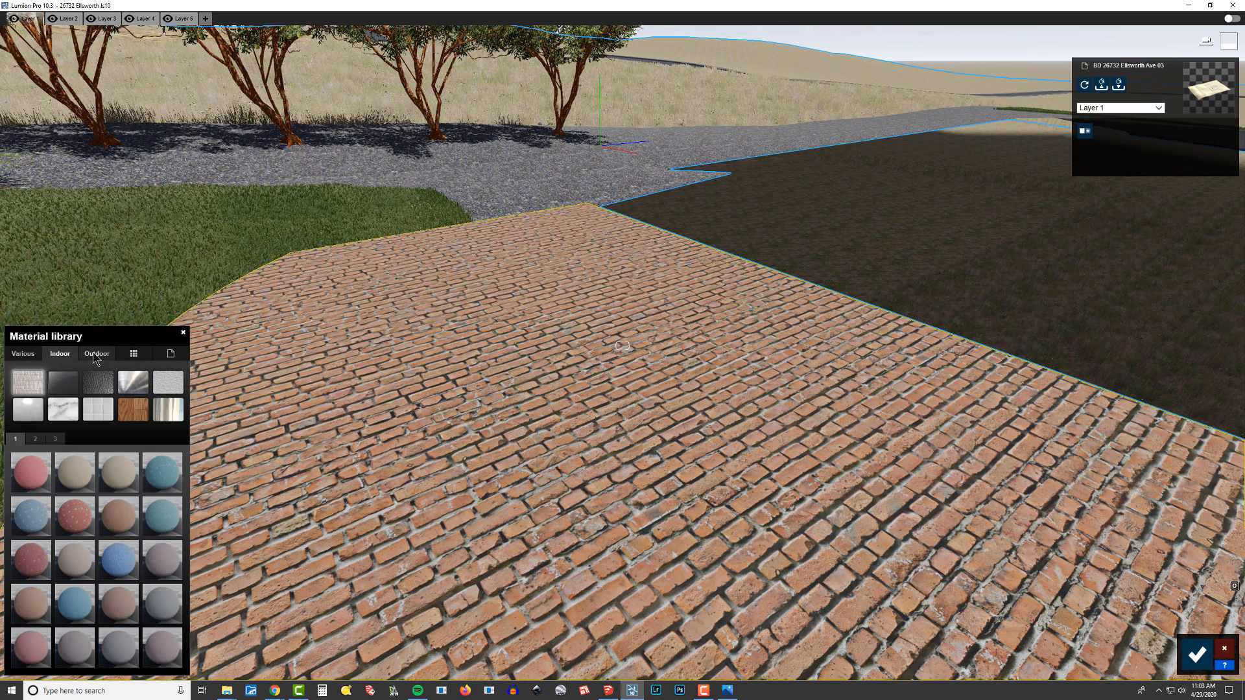
left_click(94, 354)
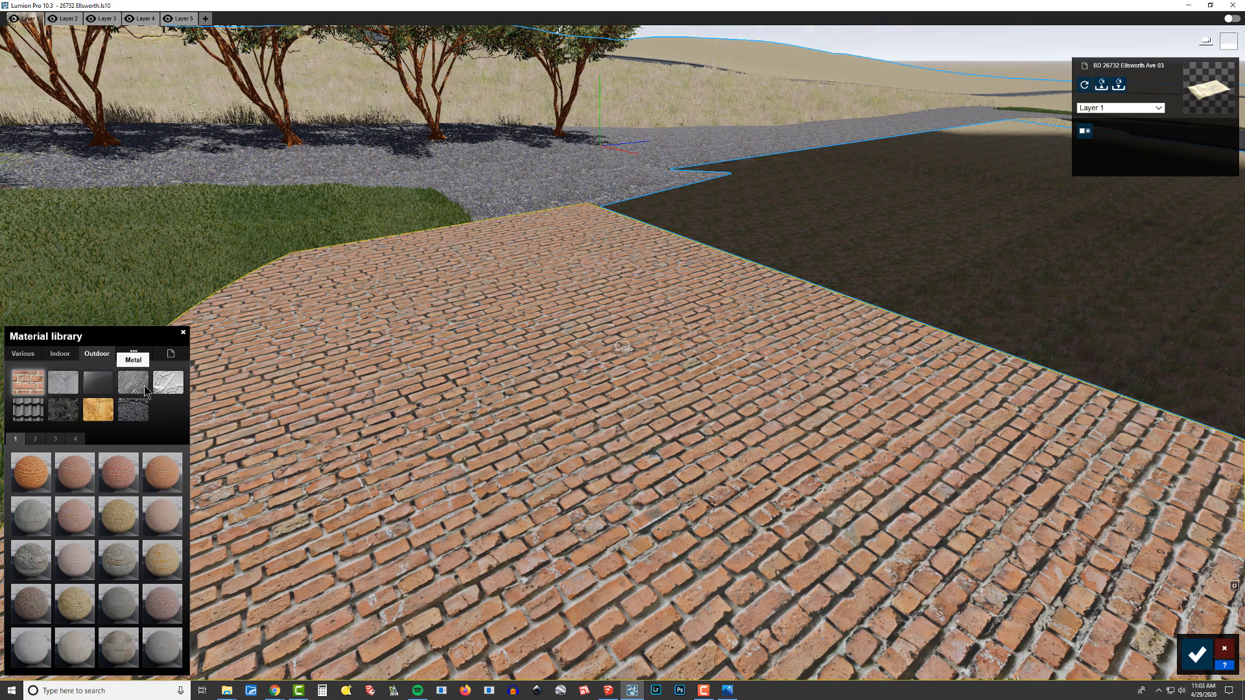
Step: Compare outdoor stone pavers on the patio and apply the red herringbone CityStreet Sidewalk 013 2k material
left_click(64, 410)
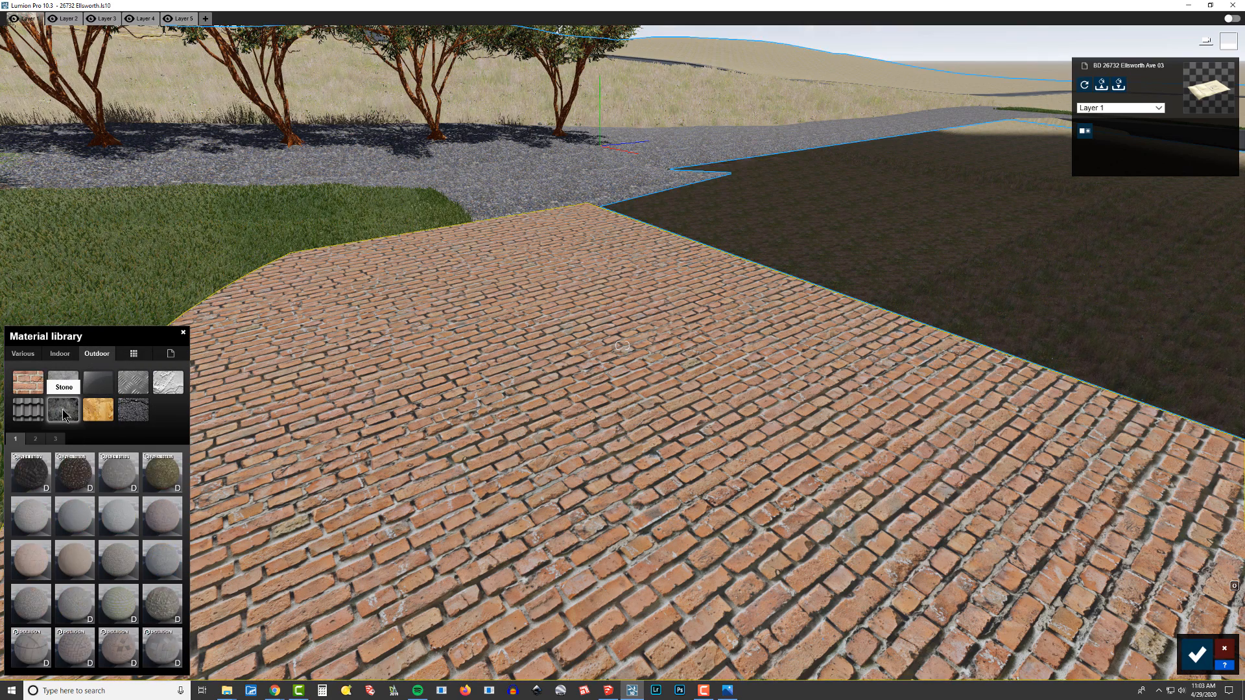
left_click(164, 606)
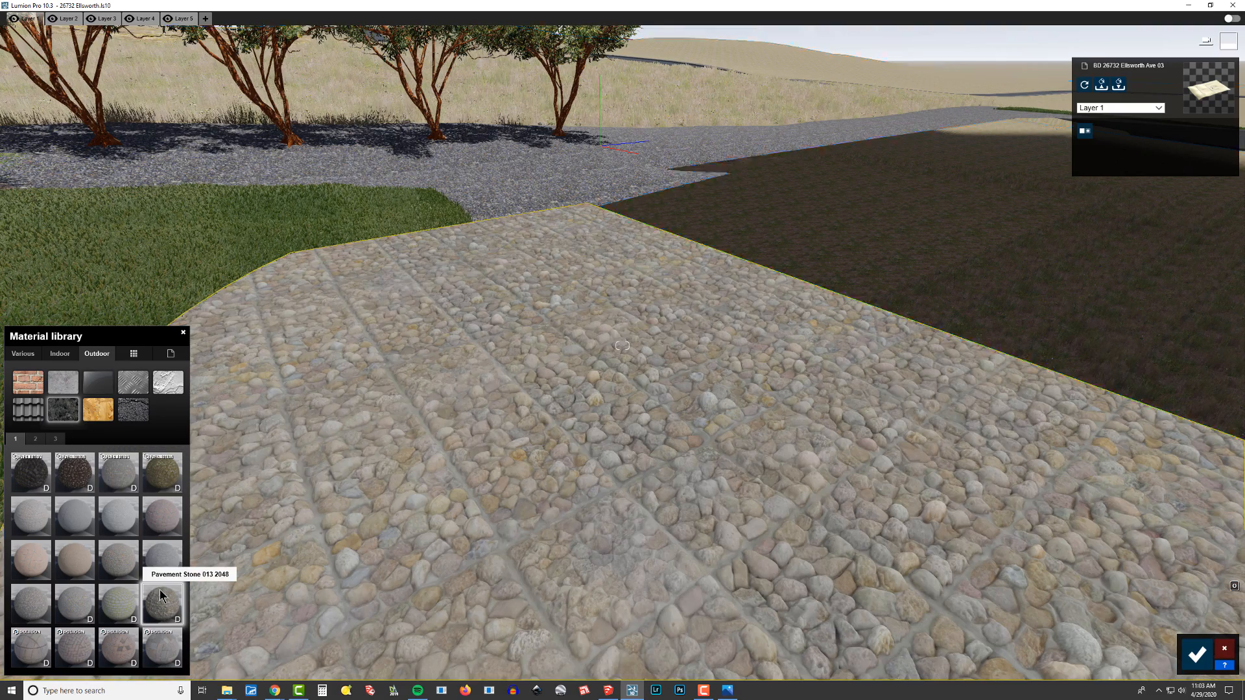
left_click(81, 651)
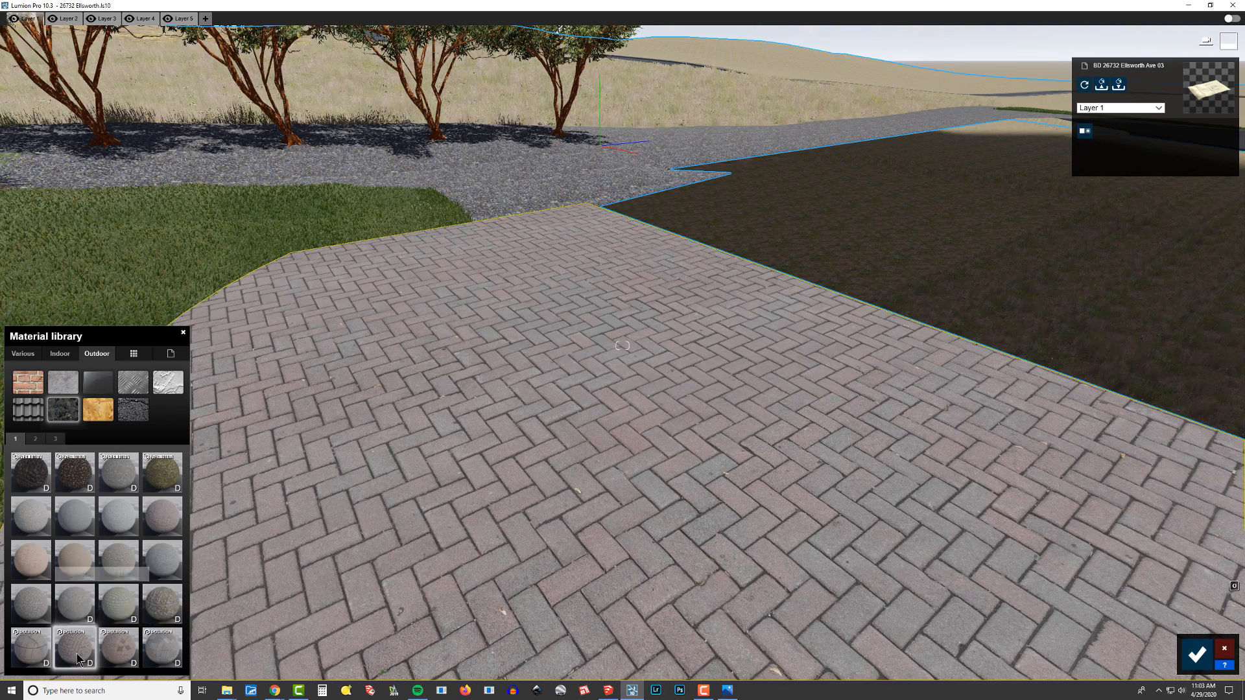
right_click_drag(263, 551, 295, 500)
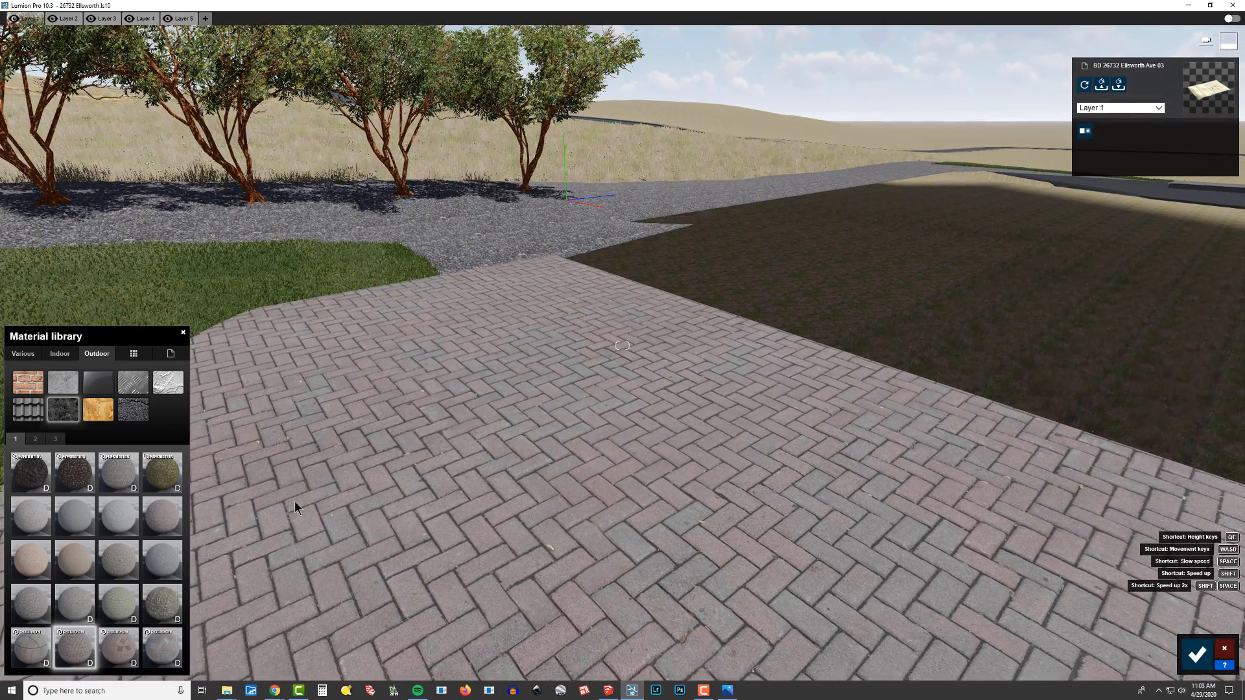
left_click(36, 440)
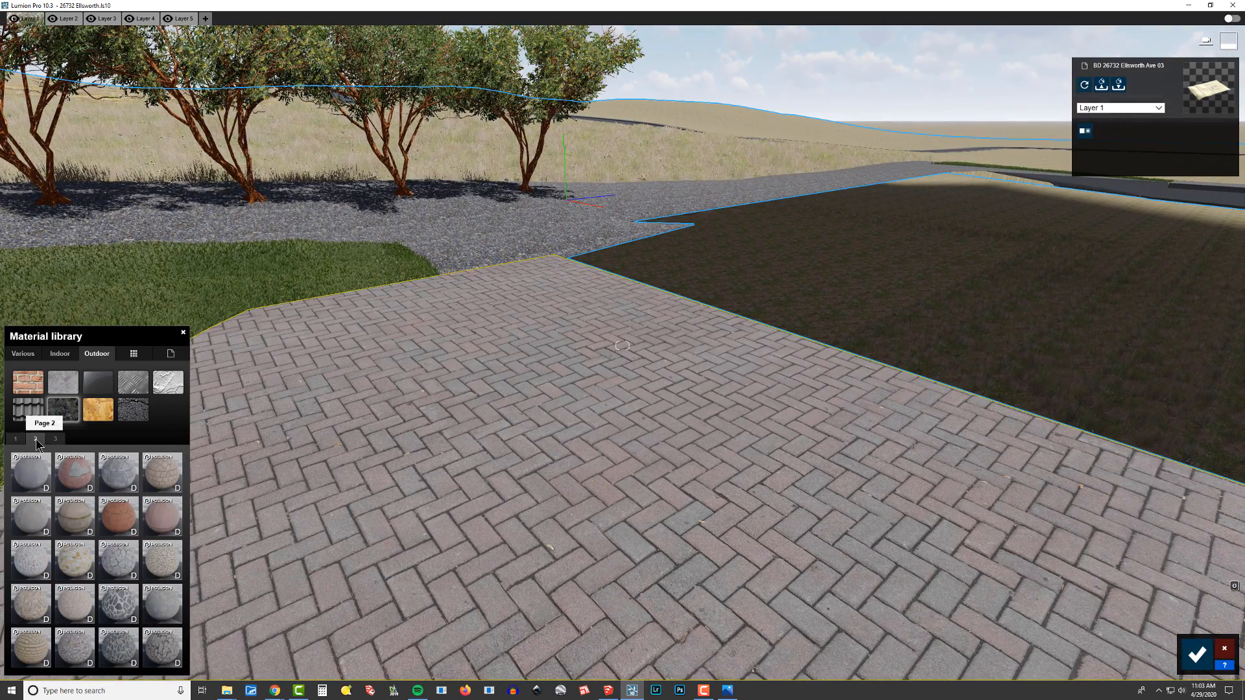
left_click(115, 524)
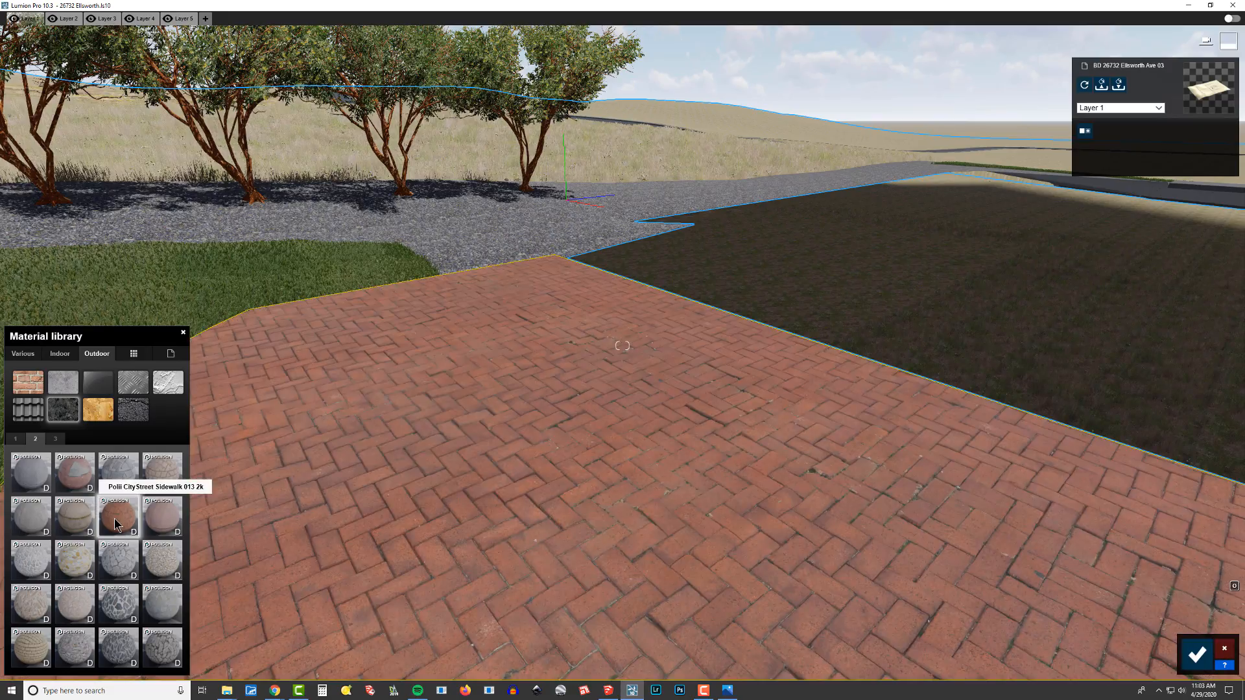
Step: Examine the backyard and its curved planting bed with the new patio material applied
right_click_drag(118, 519, 137, 477)
key("e")
key("q")
key("e")
key("w")
key("e")
key("q")
key("w")
key("w")
right_click_drag(270, 478, 262, 456)
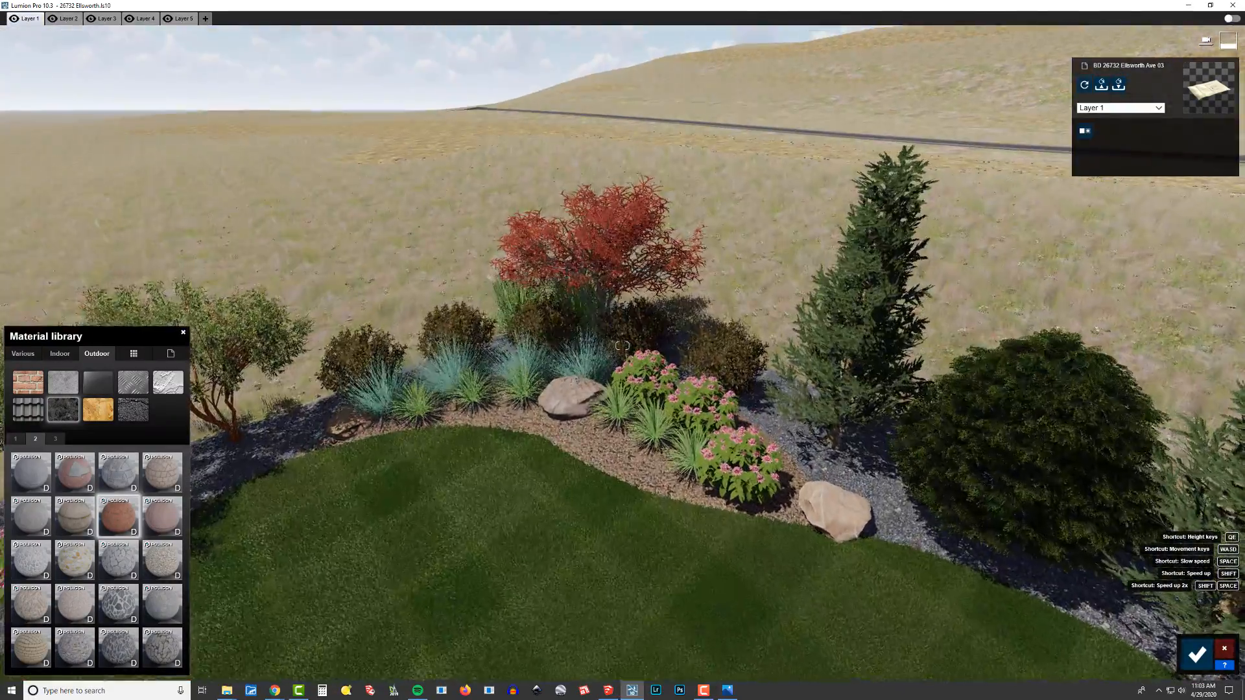
Step: Switch to SketchUp and show the hidden house and perimeter fence in the model
key("alt+Tab")
key("alt+Tab")
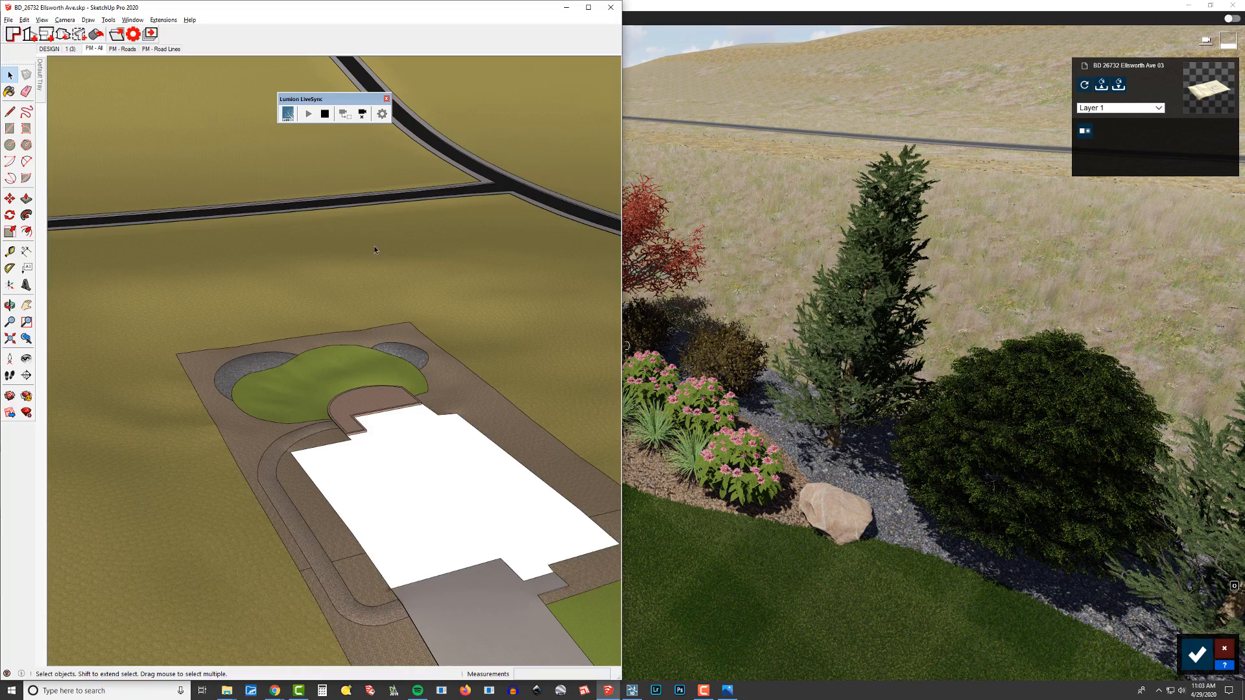
key("space")
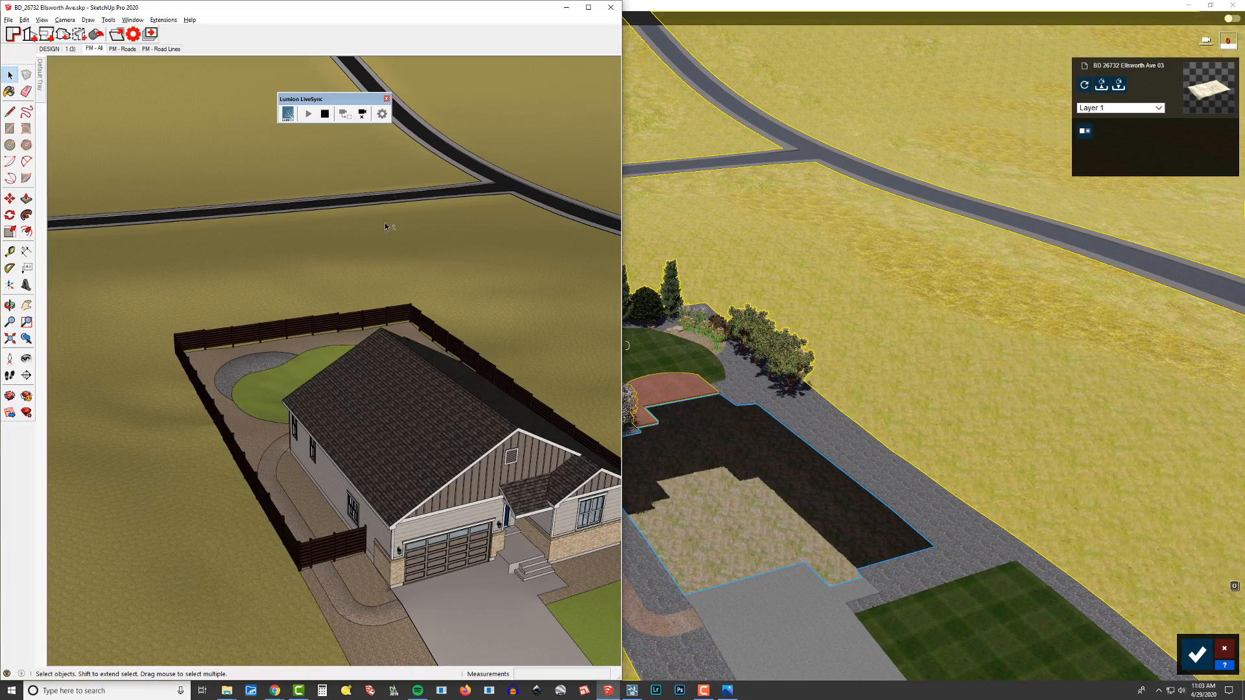
mouse_move(389, 438)
middle_mouse_down()
mouse_move(389, 412)
mouse_move(367, 406)
mouse_move(354, 363)
middle_mouse_up()
scroll(389, 412, "up", 3)
scroll(378, 367, "up", 3)
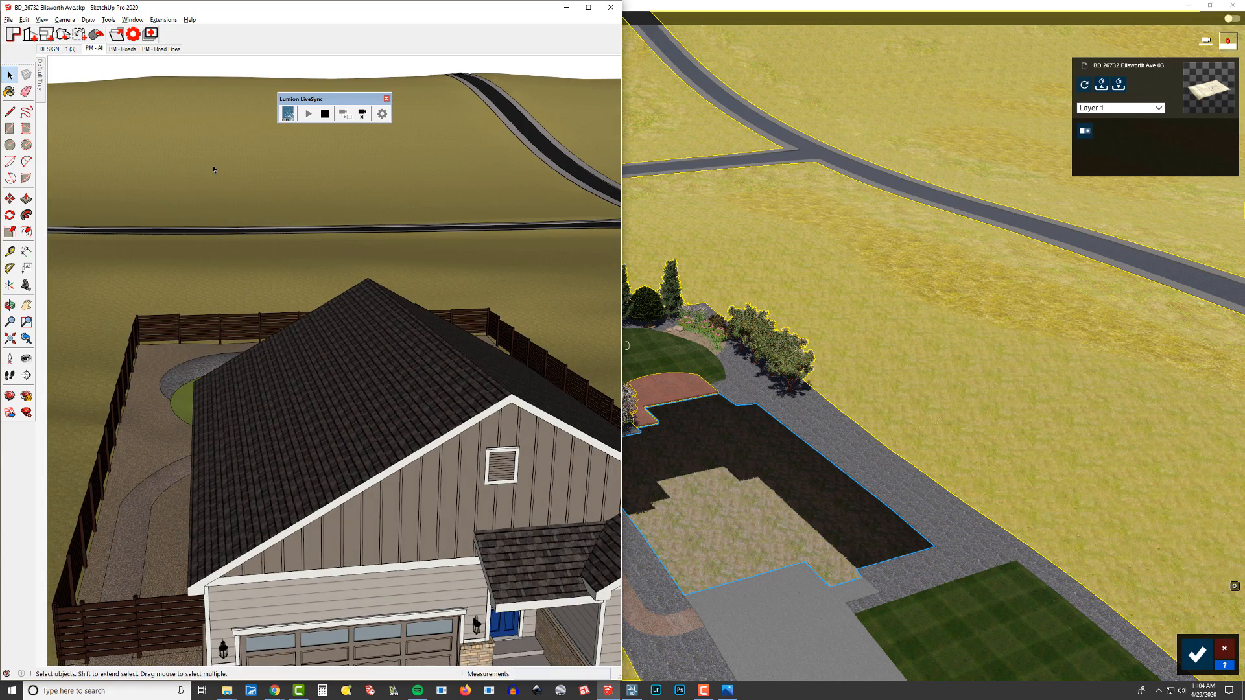
scroll(262, 240, "down", 4)
mouse_move(273, 270)
middle_mouse_down()
mouse_move(305, 203)
mouse_move(383, 222)
middle_mouse_up()
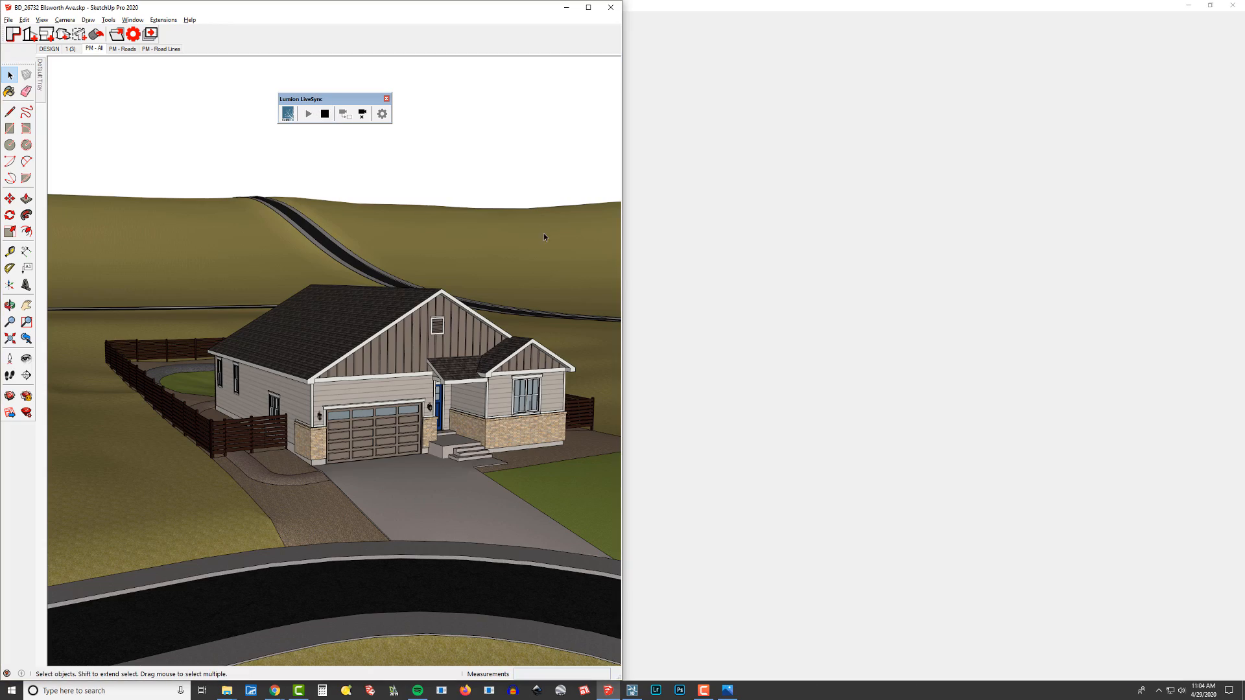
Step: Switch back to Lumion and examine the side yard, lawn and brick patio at eye level with the house and fence in place
left_click(693, 13)
key("w")
right_click_drag(636, 227, 609, 240)
key("w")
mouse_move(622, 346)
right_mouse_down()
mouse_move(597, 345)
mouse_move(642, 333)
right_mouse_up()
key("w")
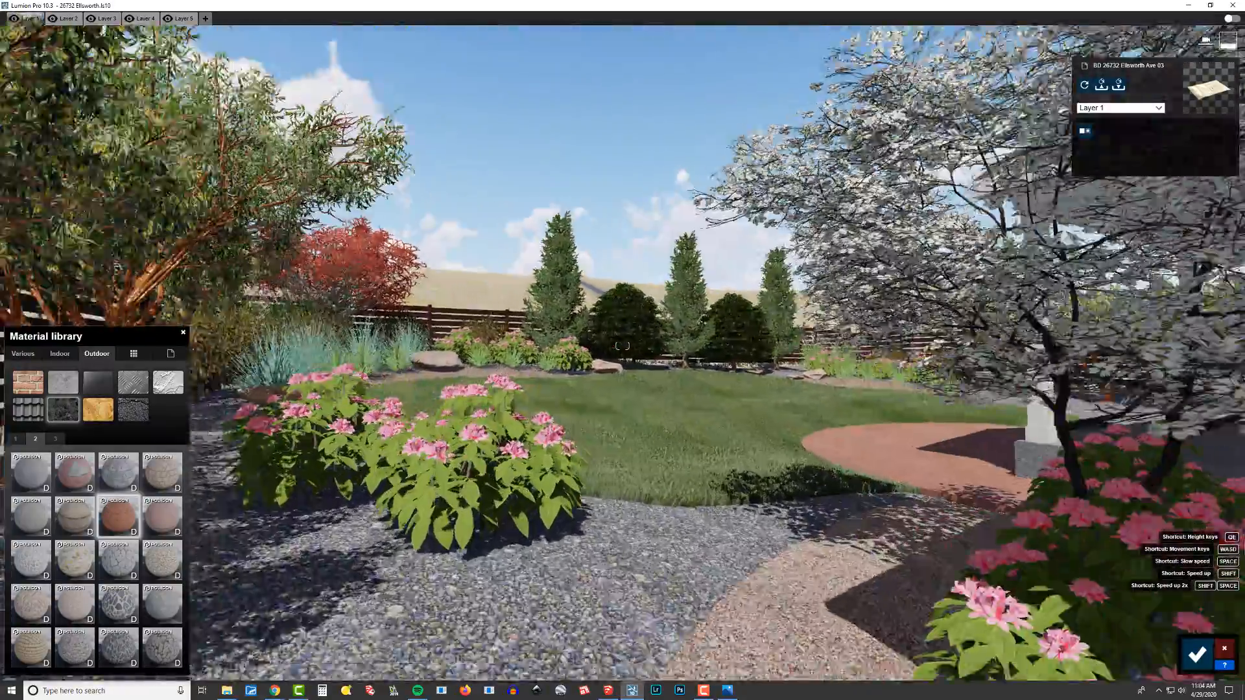
key("w")
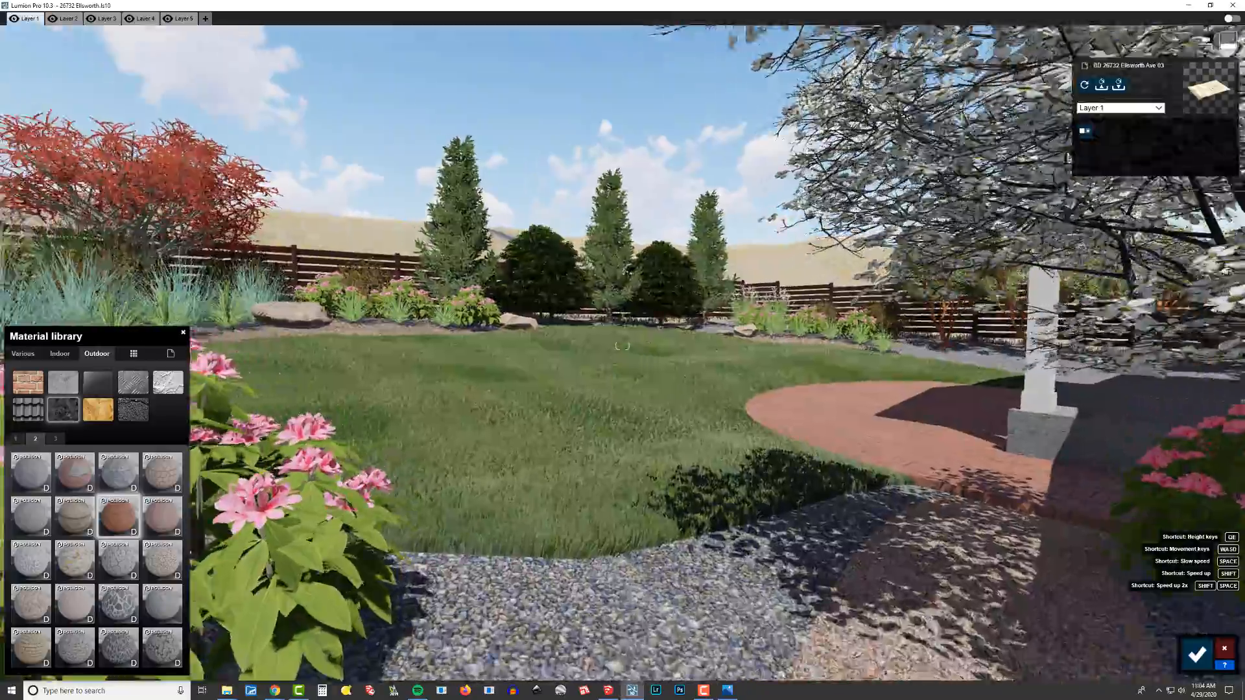
right_click_drag(622, 346, 672, 339)
key("w")
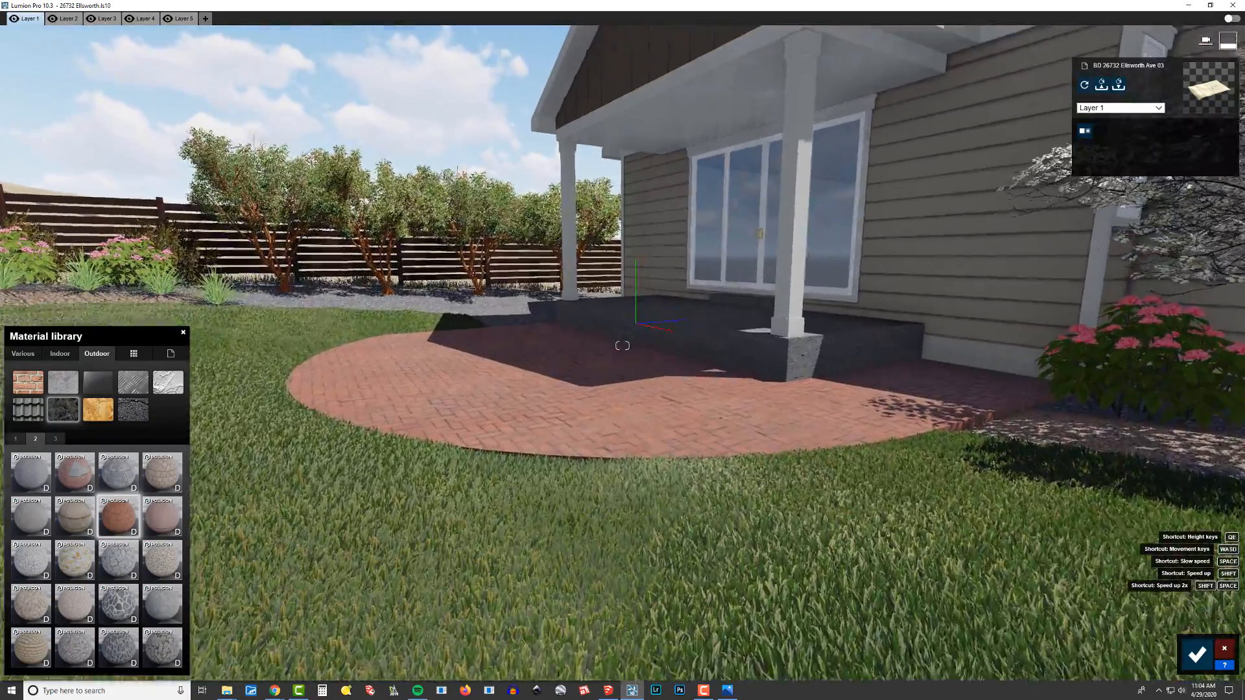
Step: Examine the trees along the fence, the dogwood path and the whole backyard layout from above
key("w")
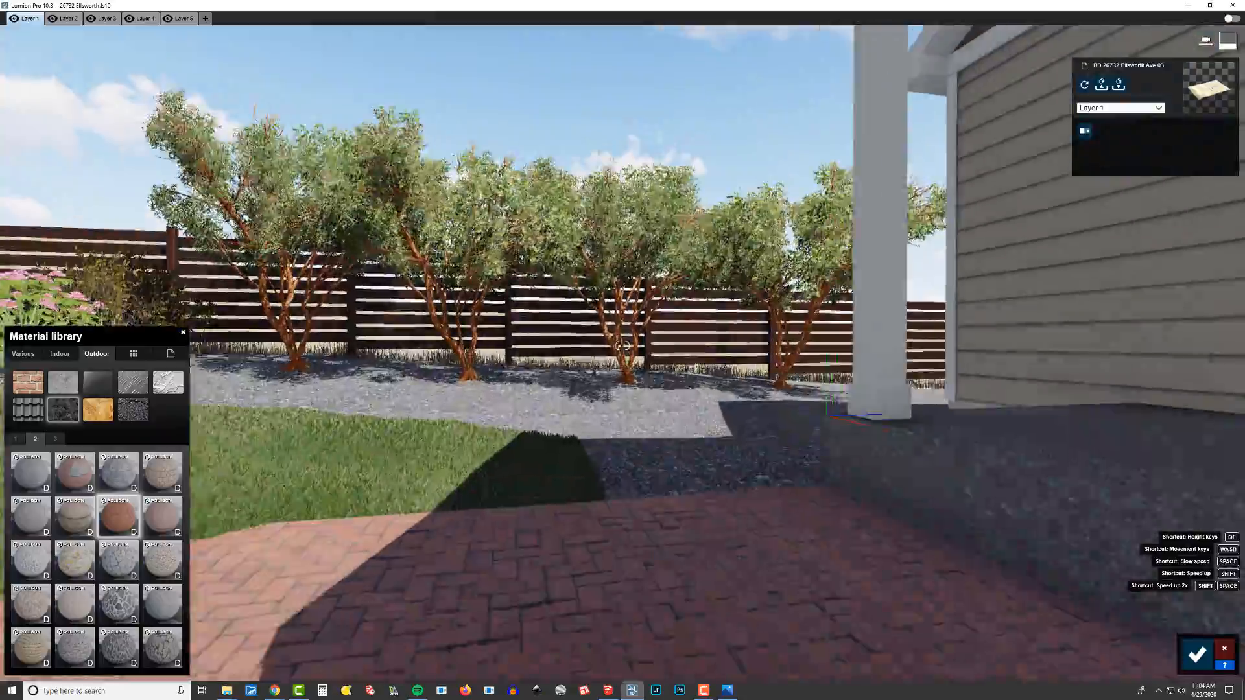
mouse_move(621, 345)
right_mouse_down()
mouse_move(567, 347)
mouse_move(632, 345)
right_mouse_up()
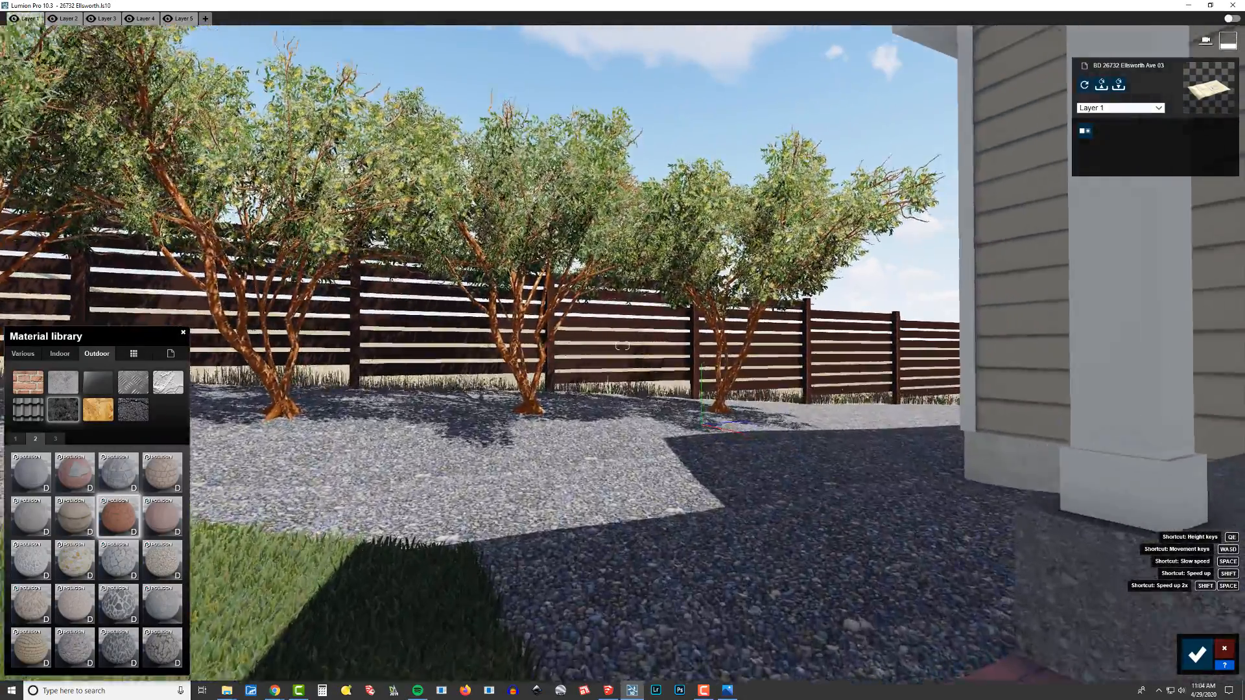
key("w")
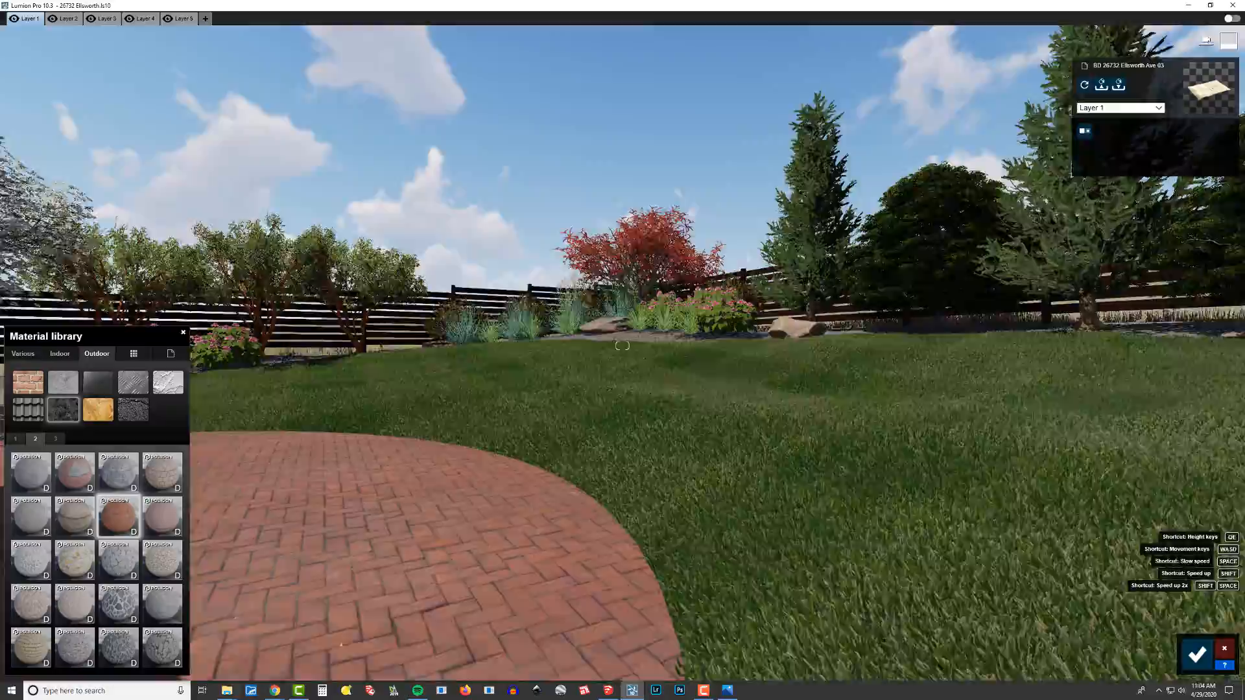
right_click_drag(746, 314, 626, 305)
key("w")
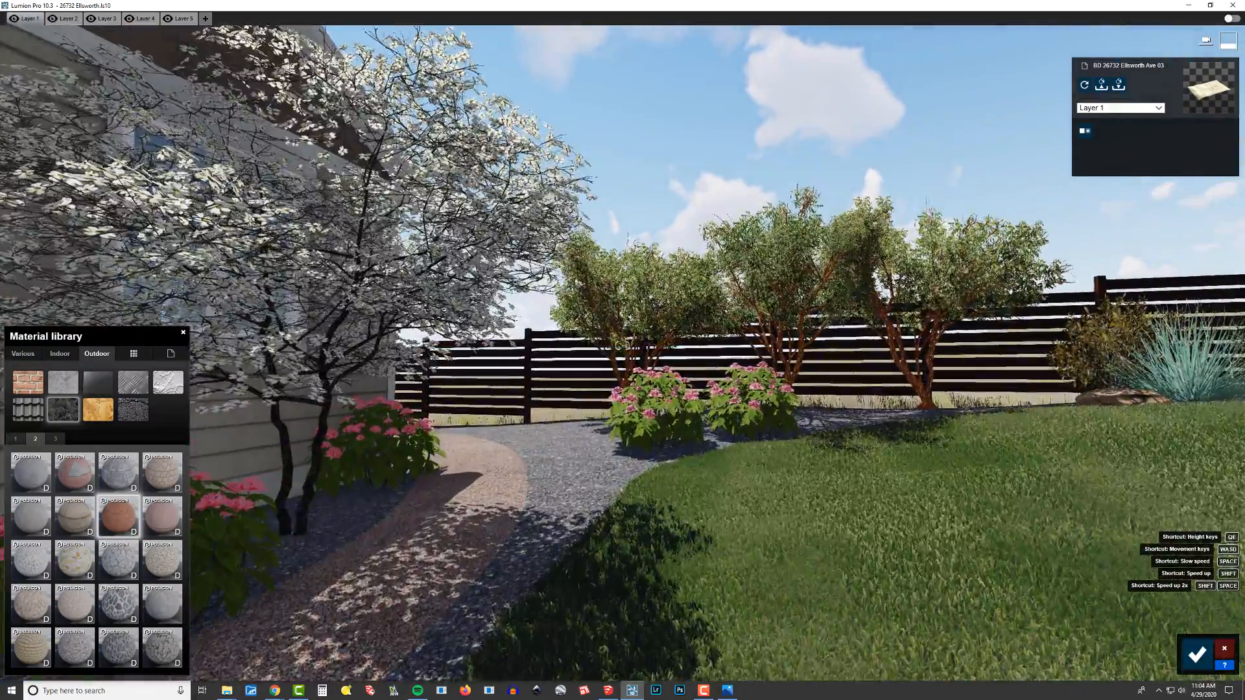
key("s")
key("q")
right_click_drag(622, 346, 893, 531)
key("s")
right_click_drag(827, 321, 841, 398)
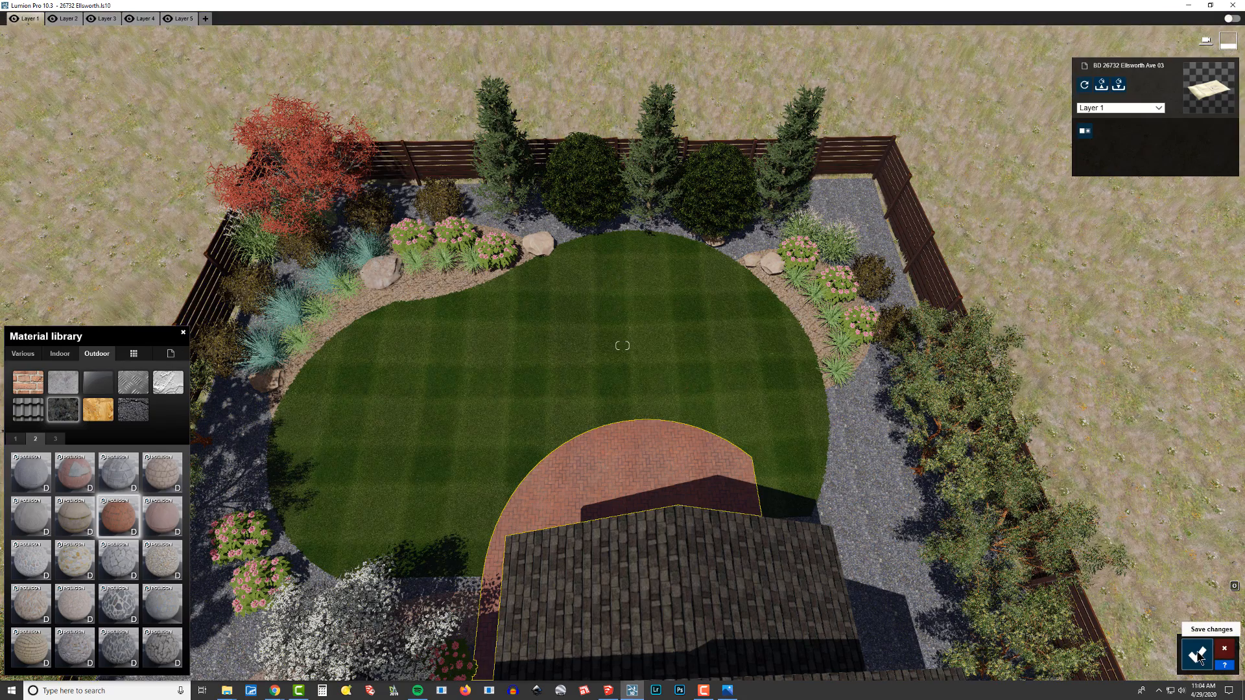
Step: Save the material changes and save the project under its existing file
left_click(1197, 654)
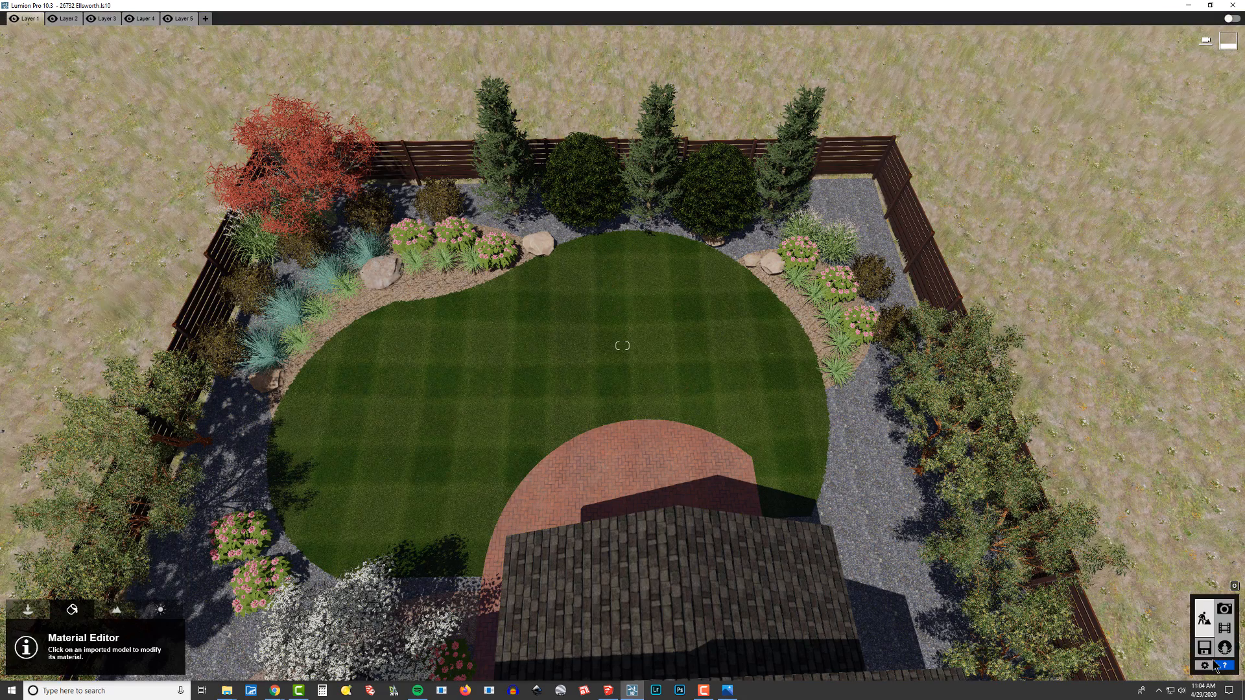
left_click(1205, 648)
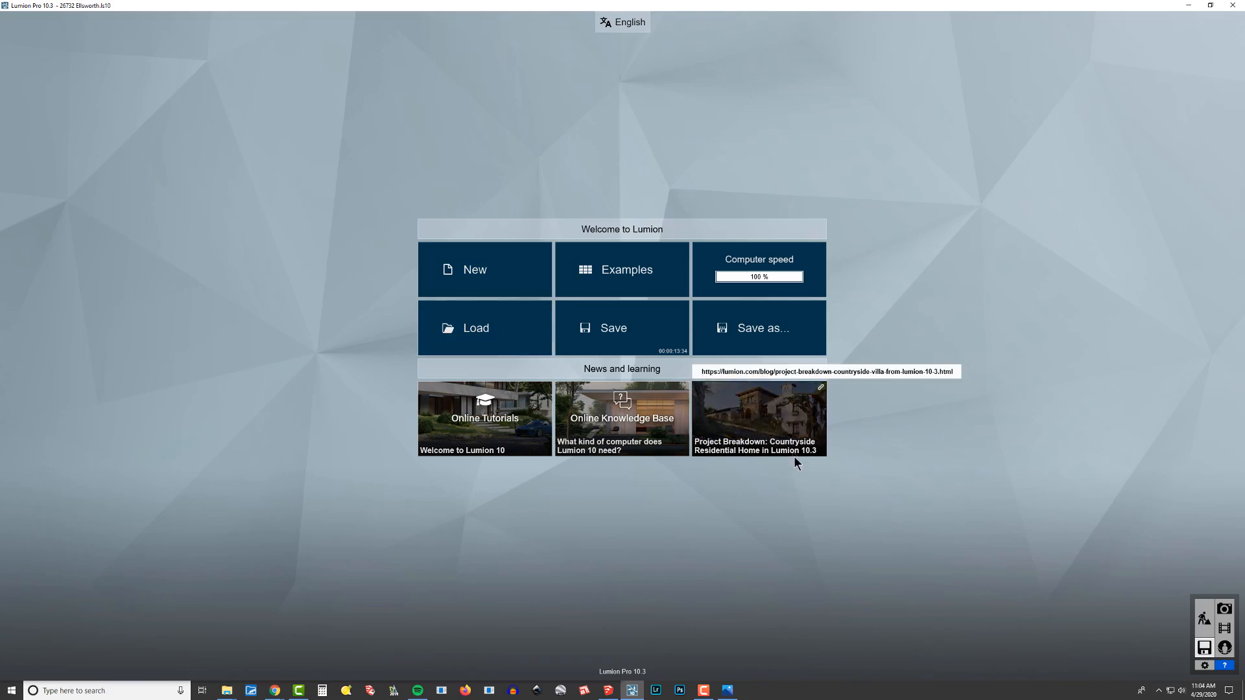
left_click(634, 343)
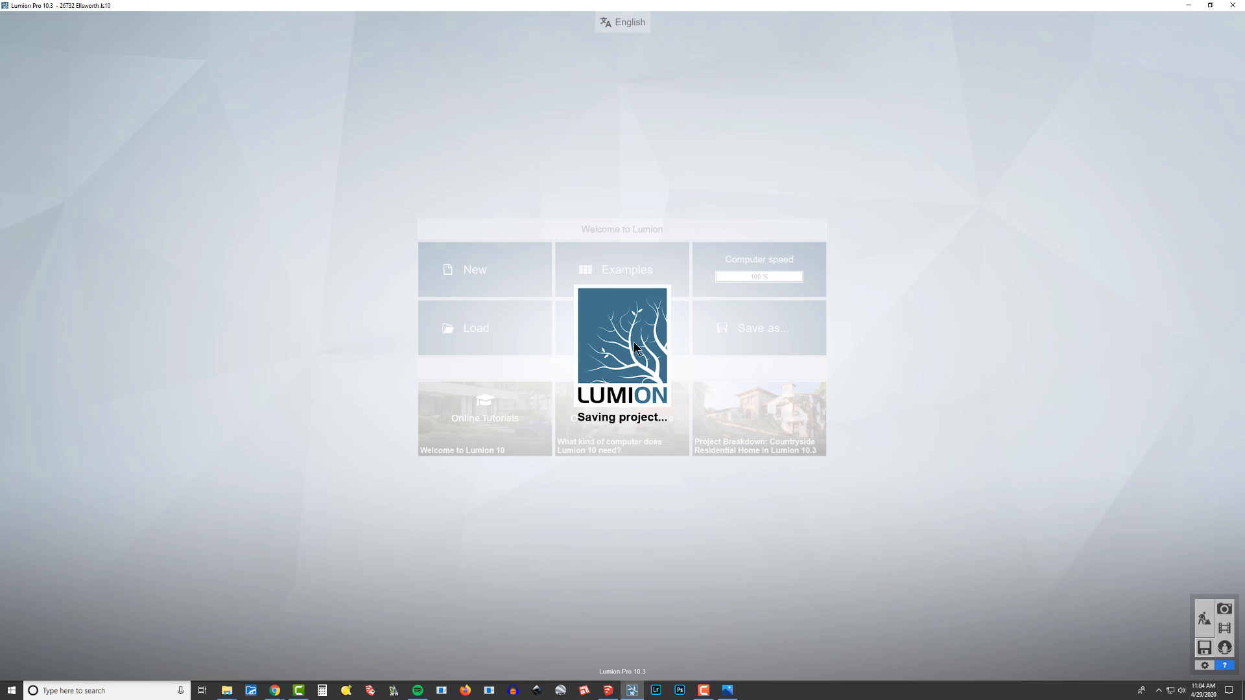